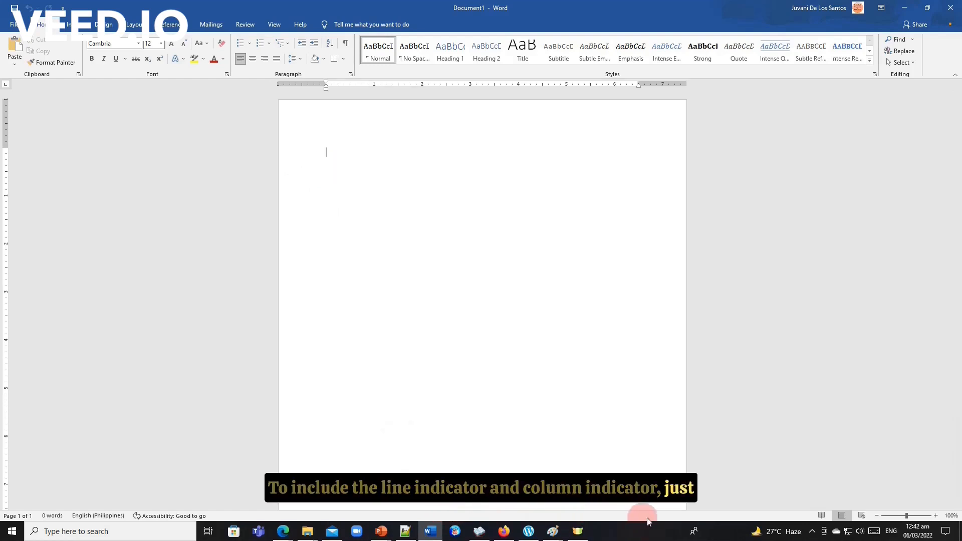
- Add the Column and Line Number indicators to the status bar
{"action": "right_click", "coordinate": [604, 516]}
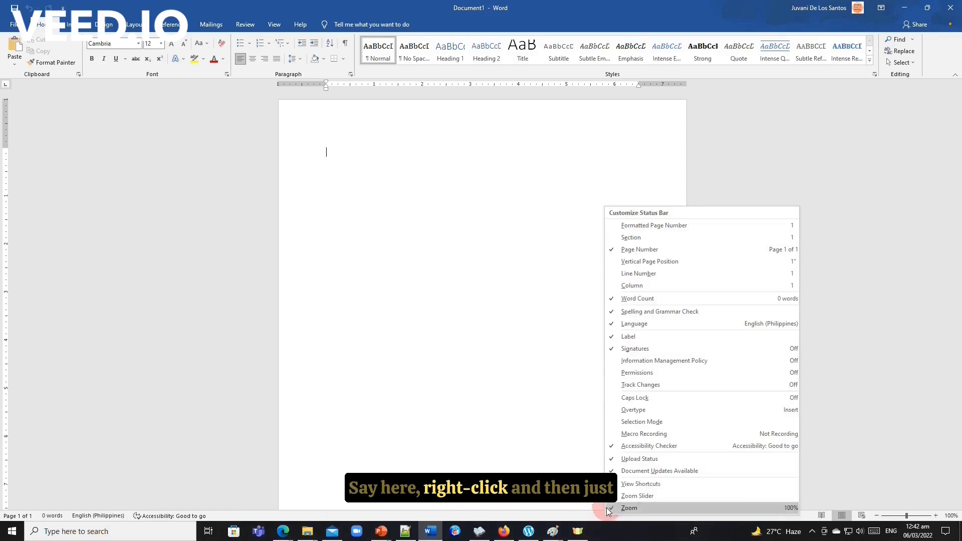
{"action": "left_click", "coordinate": [625, 288]}
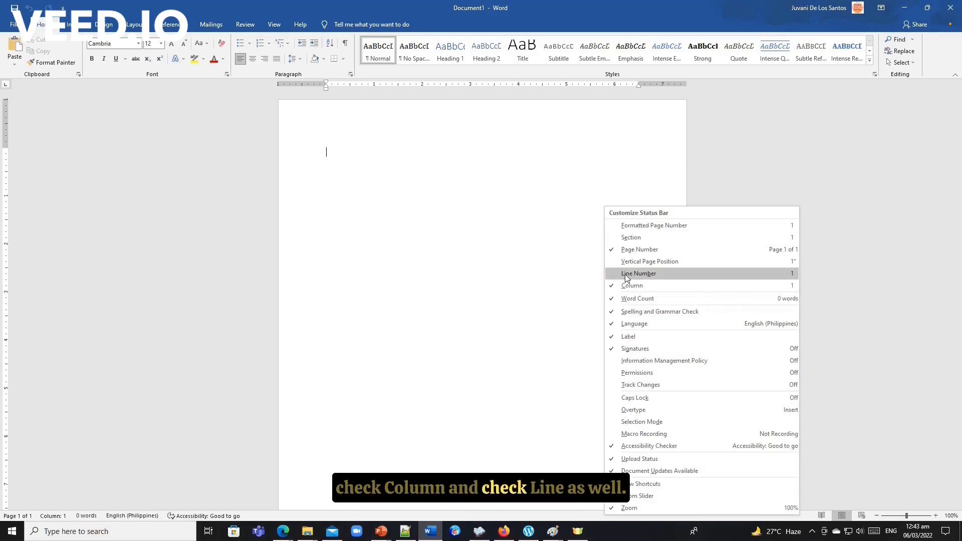
{"action": "left_click", "coordinate": [624, 274]}
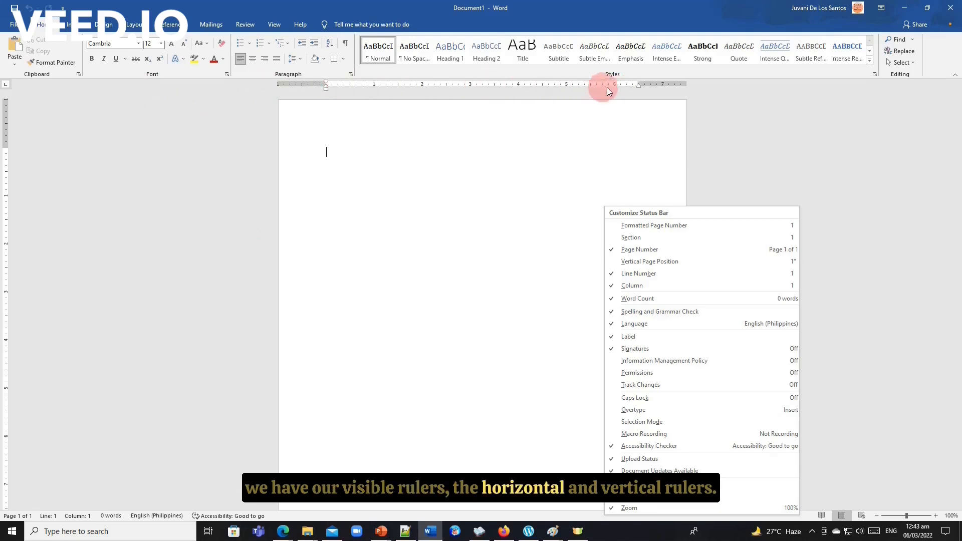
{"action": "left_click", "coordinate": [471, 367]}
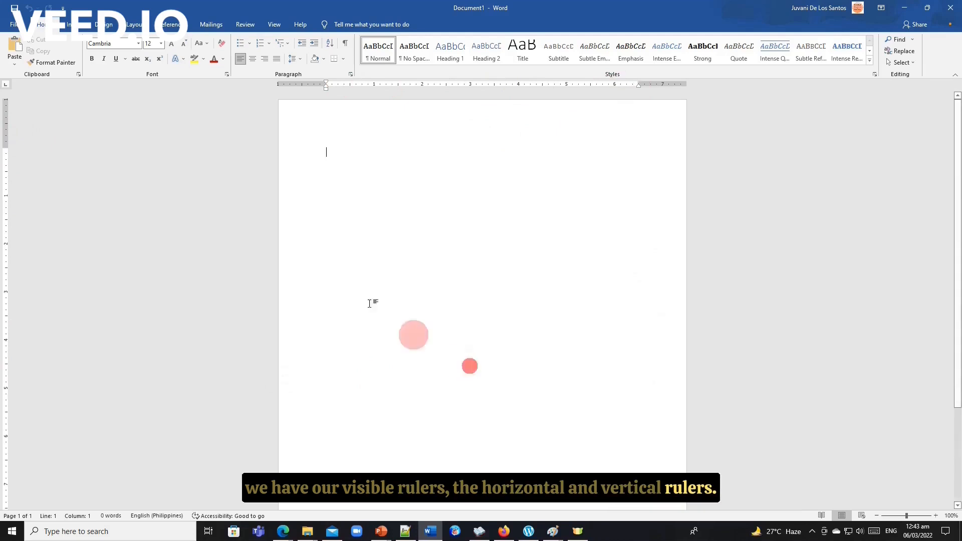
- Hide the rulers and show them again, and turn the gridlines on and back off
{"action": "left_click", "coordinate": [271, 26]}
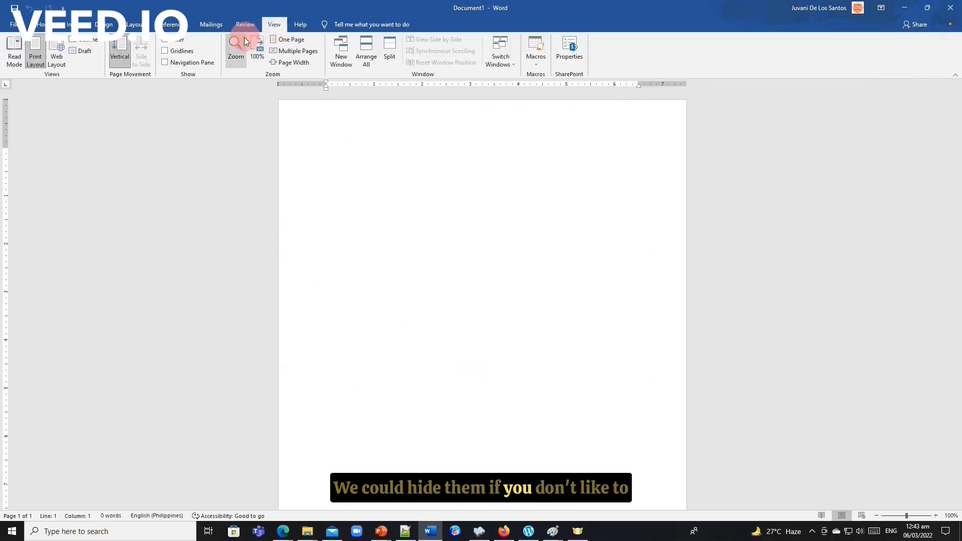
{"action": "left_click", "coordinate": [165, 42]}
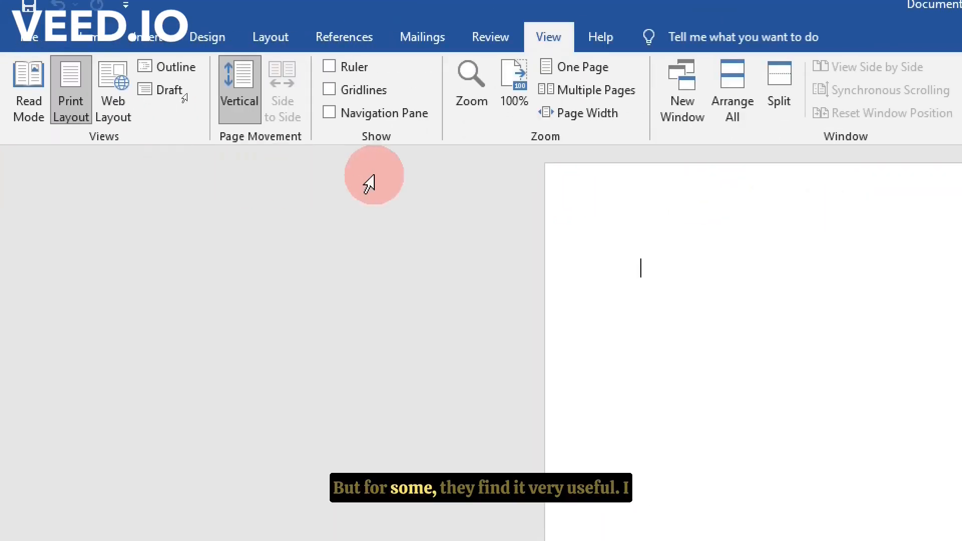
{"action": "left_click", "coordinate": [330, 73]}
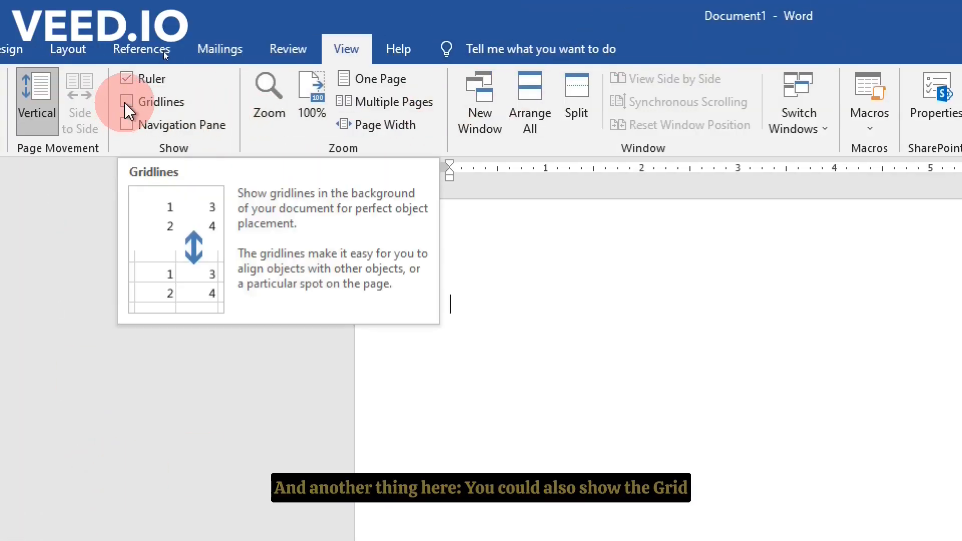
{"action": "left_click", "coordinate": [127, 103]}
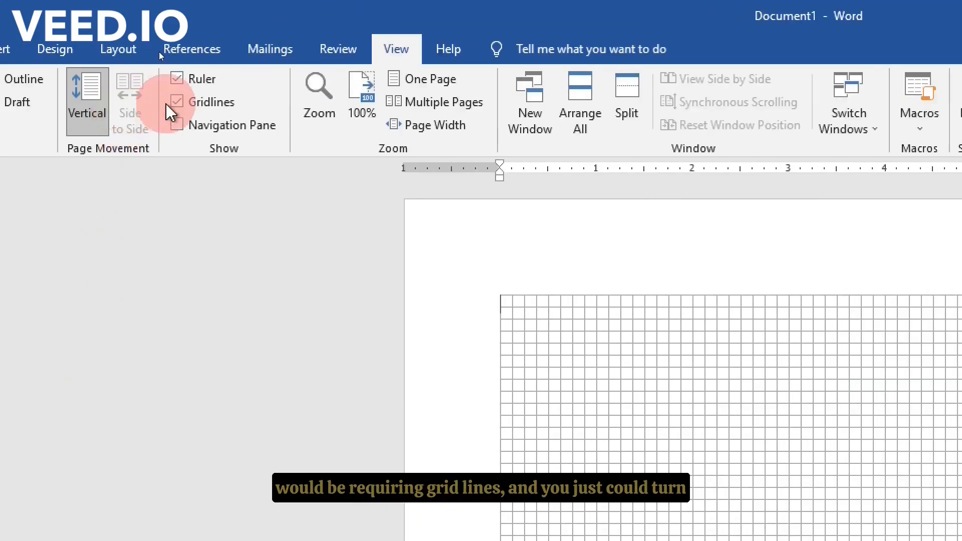
{"action": "left_click", "coordinate": [177, 102]}
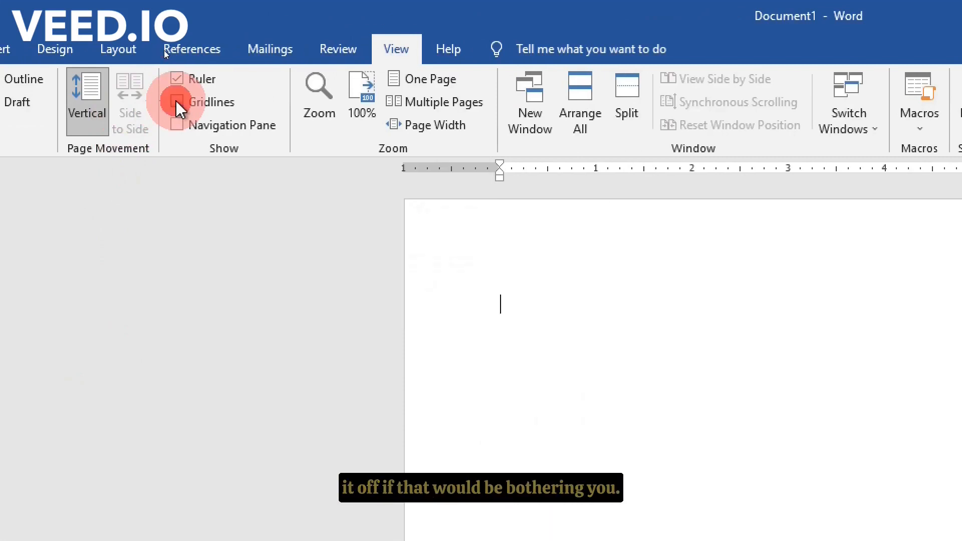
- Show the Navigation Pane and place the cursor in its document search box
{"action": "left_click", "coordinate": [177, 126]}
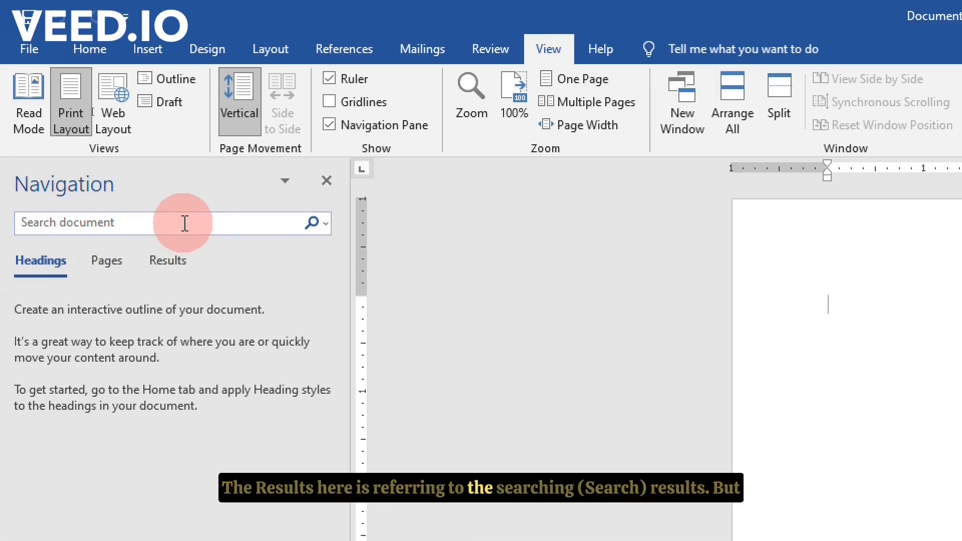
{"action": "left_click", "coordinate": [278, 223]}
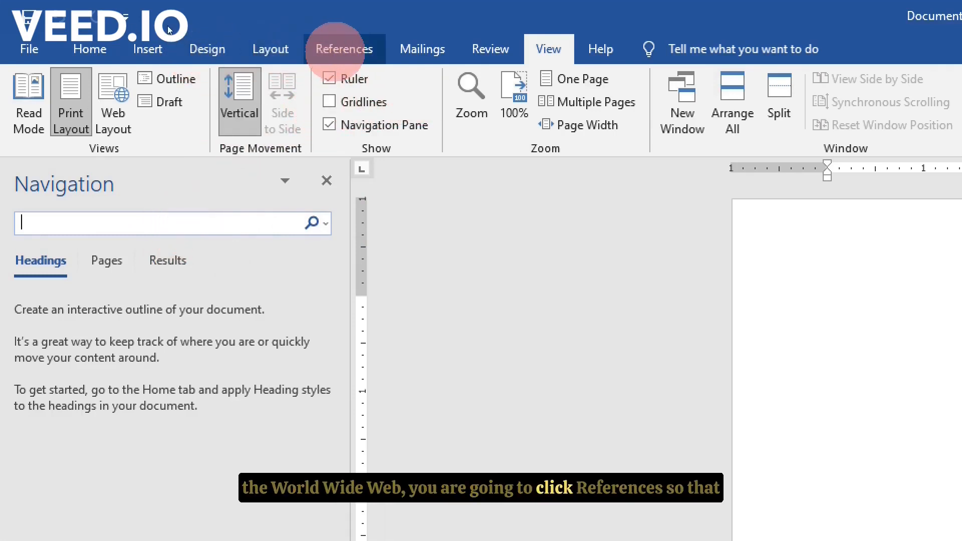
- Look up the term "portmanteau" with the research Search tool in References
{"action": "left_click", "coordinate": [337, 52]}
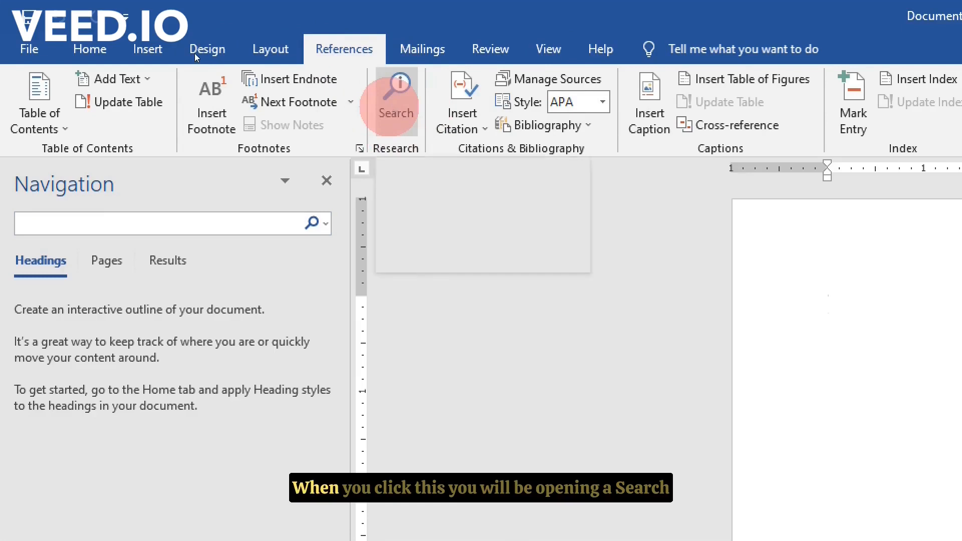
{"action": "left_click", "coordinate": [396, 108]}
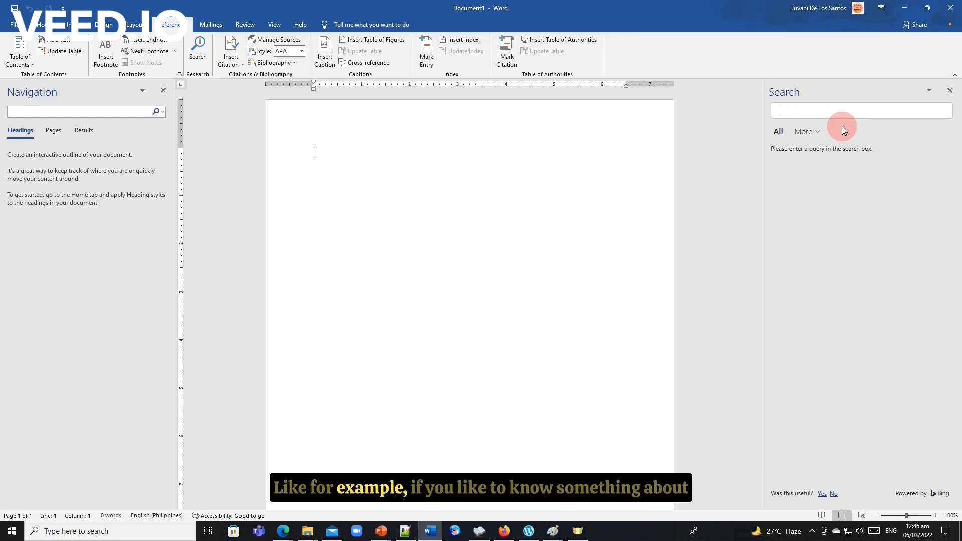
{"action": "type", "text": "port"}
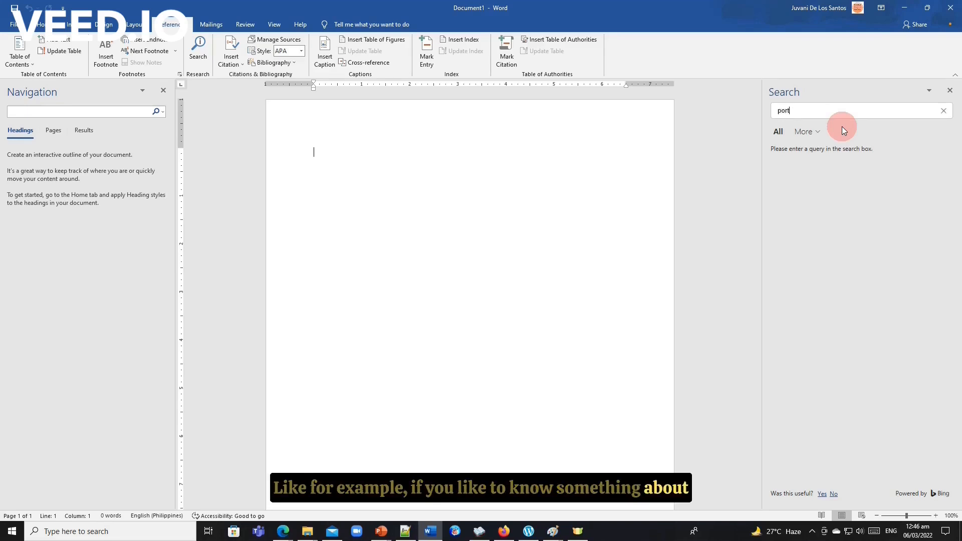
{"action": "type", "text": "mante"}
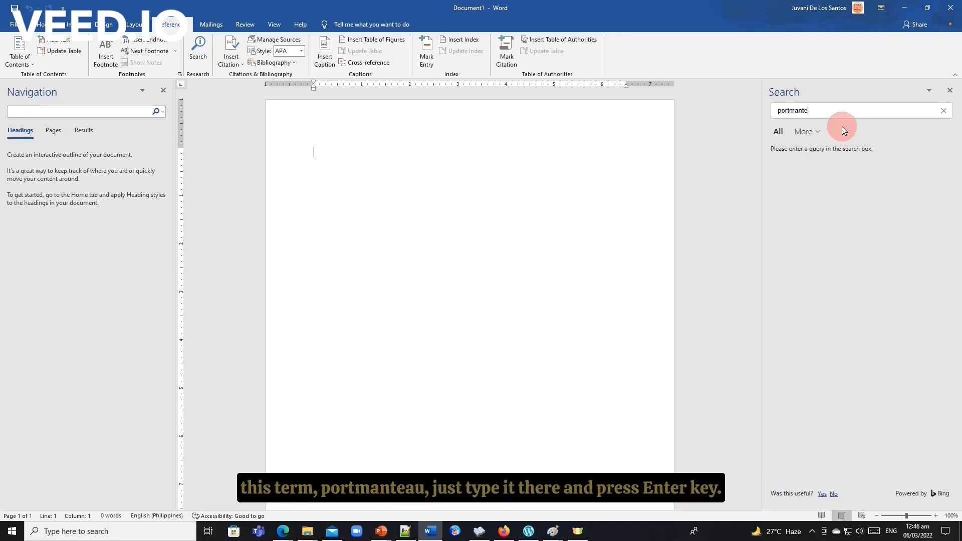
{"action": "type", "text": "auy"}
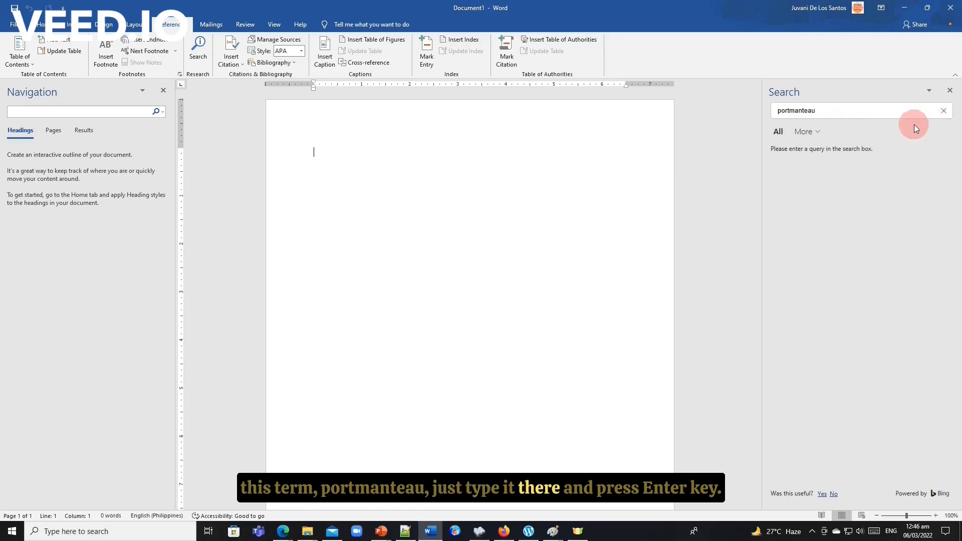
{"action": "key", "text": "Return"}
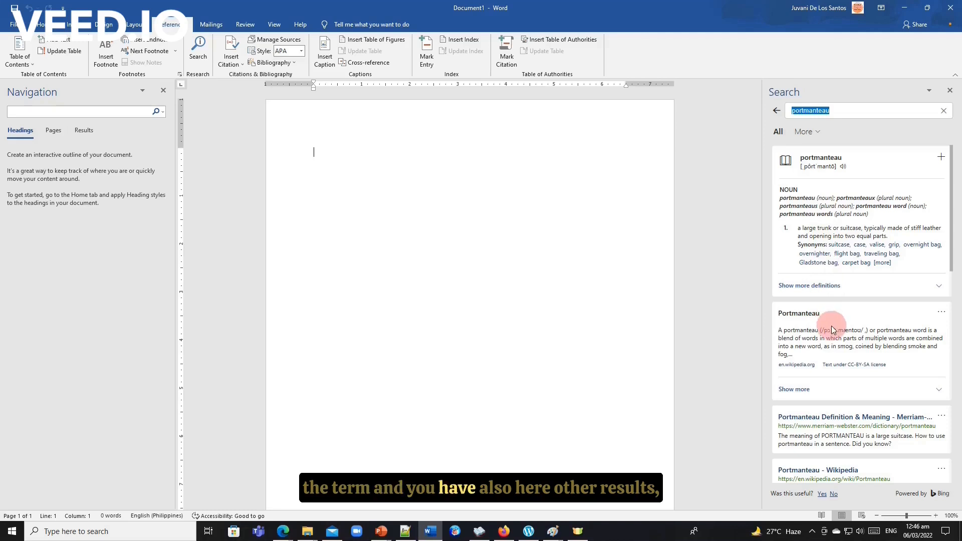
- Review the definitions, web results and images for "portmanteau", and close the Search pane
{"action": "scroll", "coordinate": [833, 329], "scroll_direction": "down", "scroll_amount": 10}
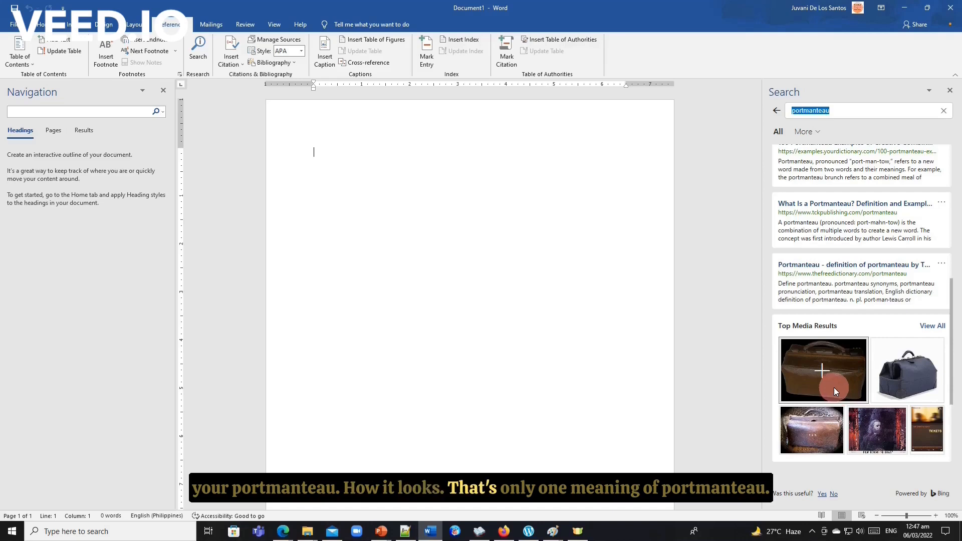
{"action": "scroll", "coordinate": [831, 210], "scroll_direction": "up", "scroll_amount": 2}
{"action": "scroll", "coordinate": [834, 236], "scroll_direction": "up", "scroll_amount": 3}
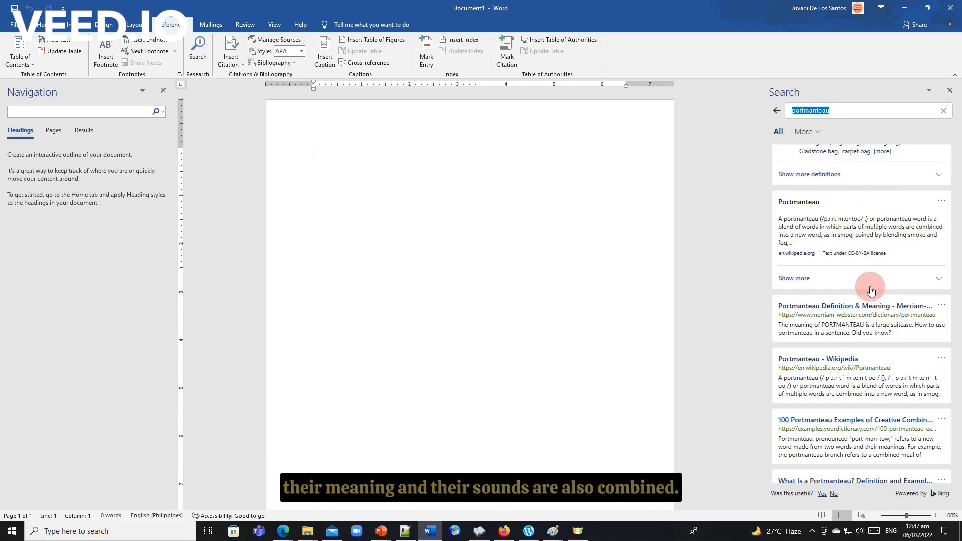
{"action": "left_click", "coordinate": [949, 93]}
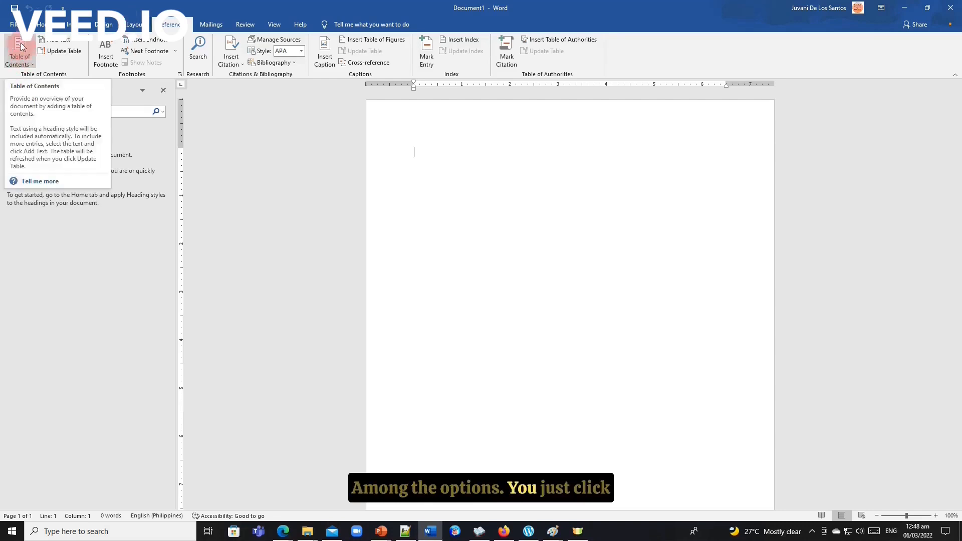
- Set custom top and bottom page margins of 0.7" in Page Setup
{"action": "left_click", "coordinate": [134, 26]}
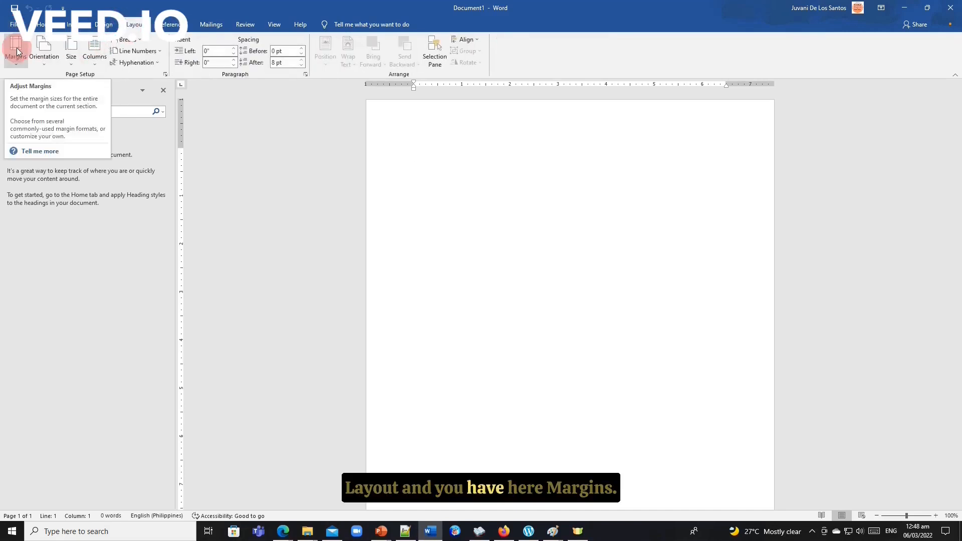
{"action": "left_click", "coordinate": [22, 54]}
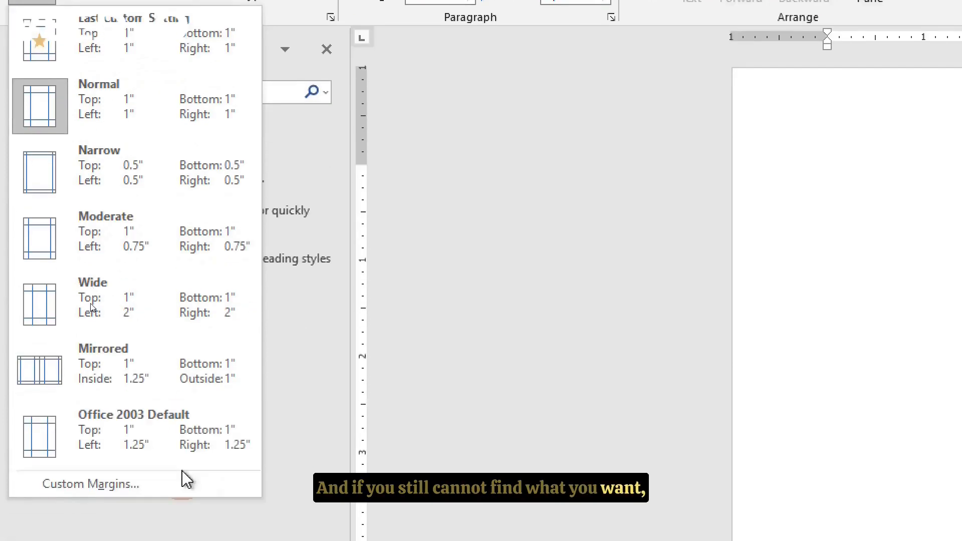
{"action": "left_click", "coordinate": [177, 478]}
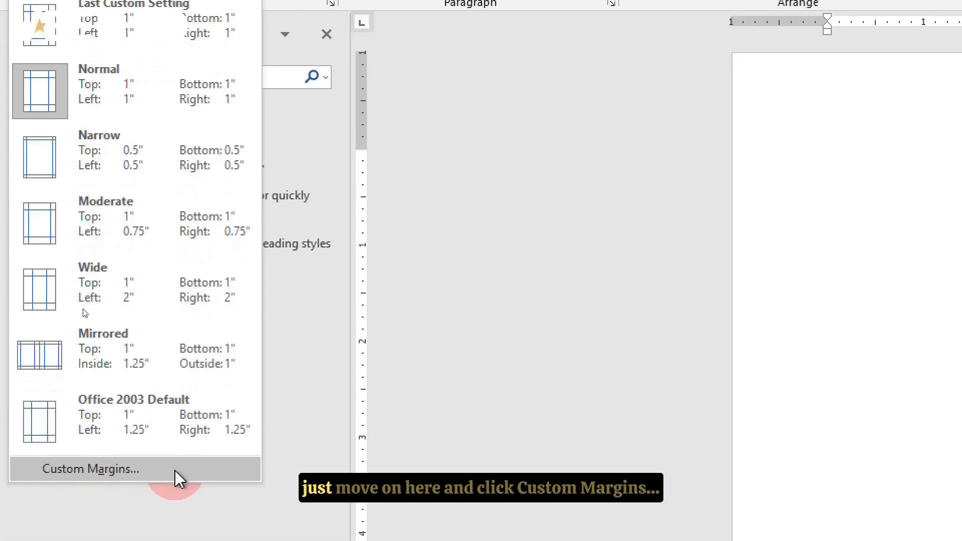
{"action": "left_click", "coordinate": [70, 473]}
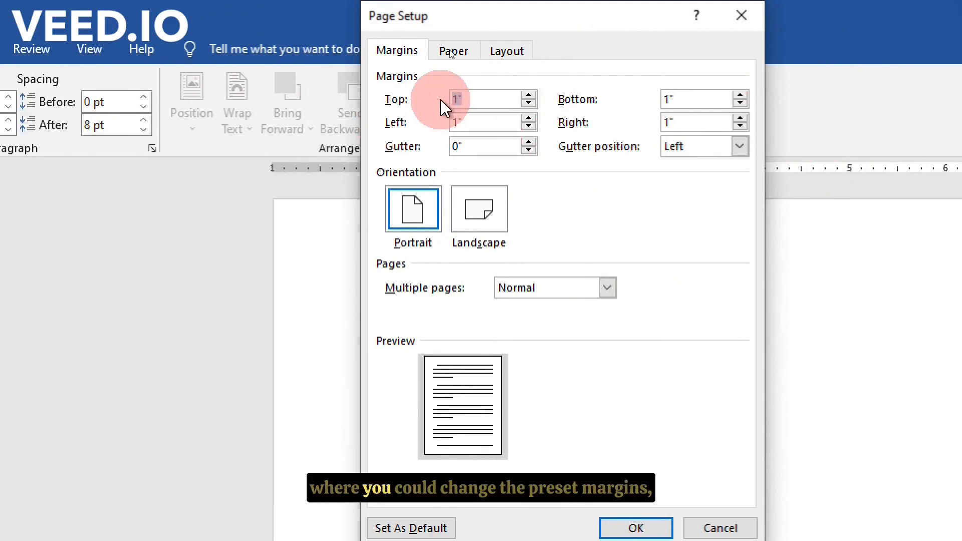
{"action": "left_click", "coordinate": [457, 98]}
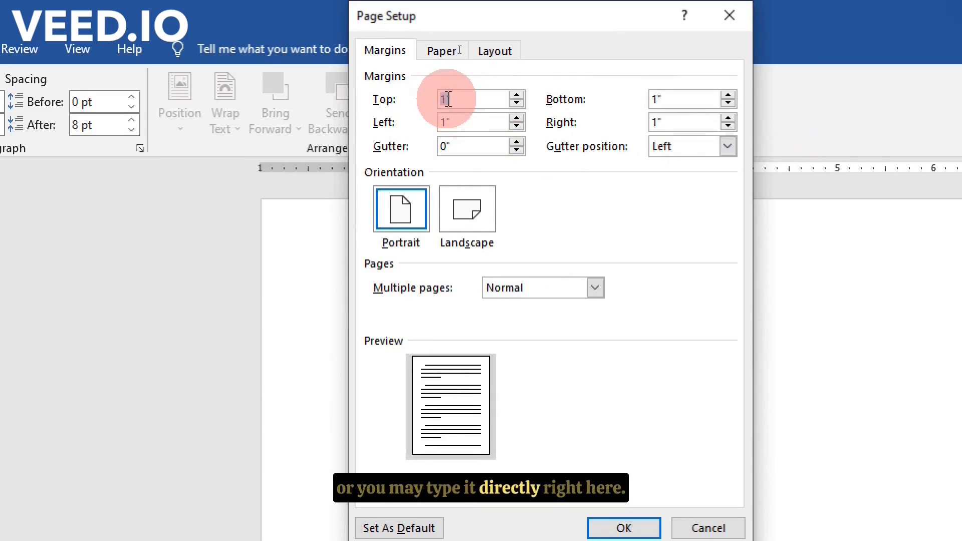
{"action": "key", "text": "BackSpace"}
{"action": "type", "text": "0"}
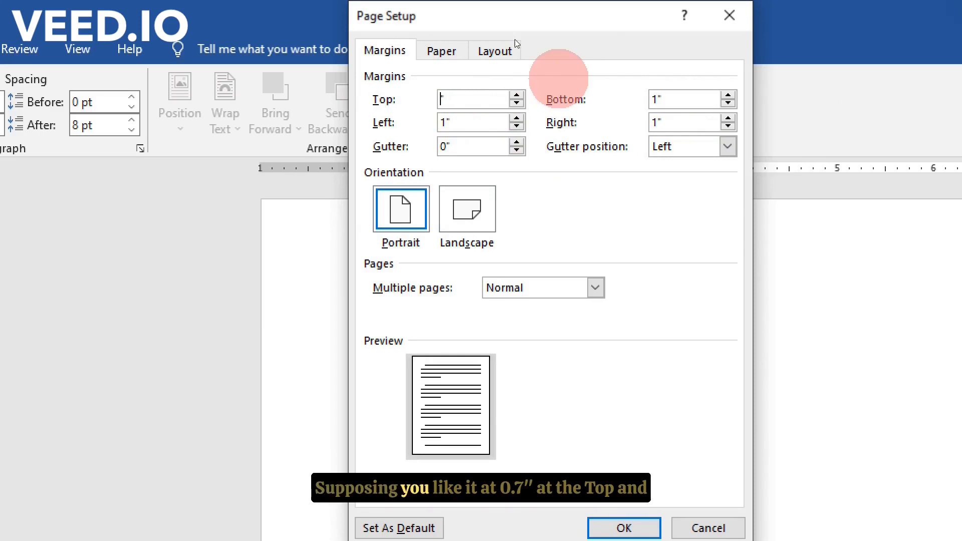
{"action": "type", "text": "0.7"}
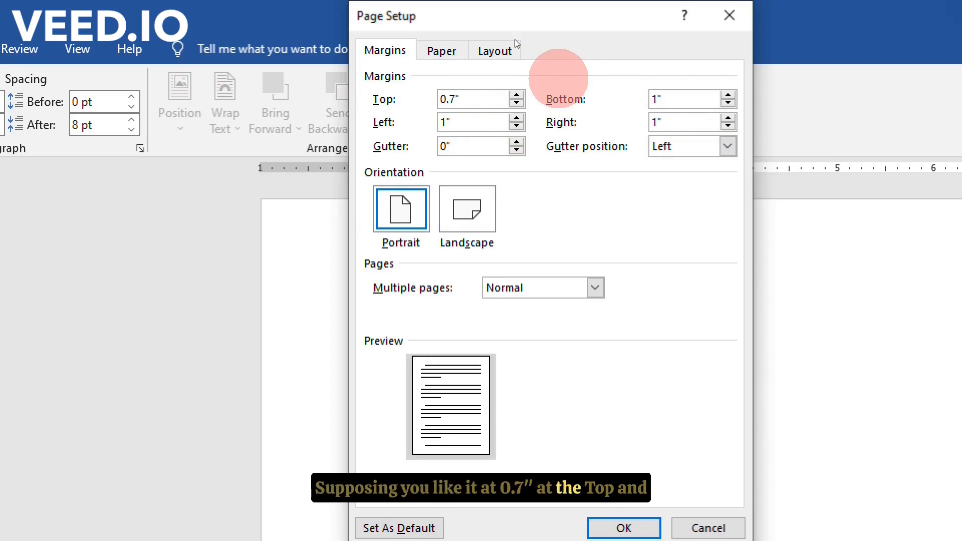
{"action": "left_click", "coordinate": [655, 96]}
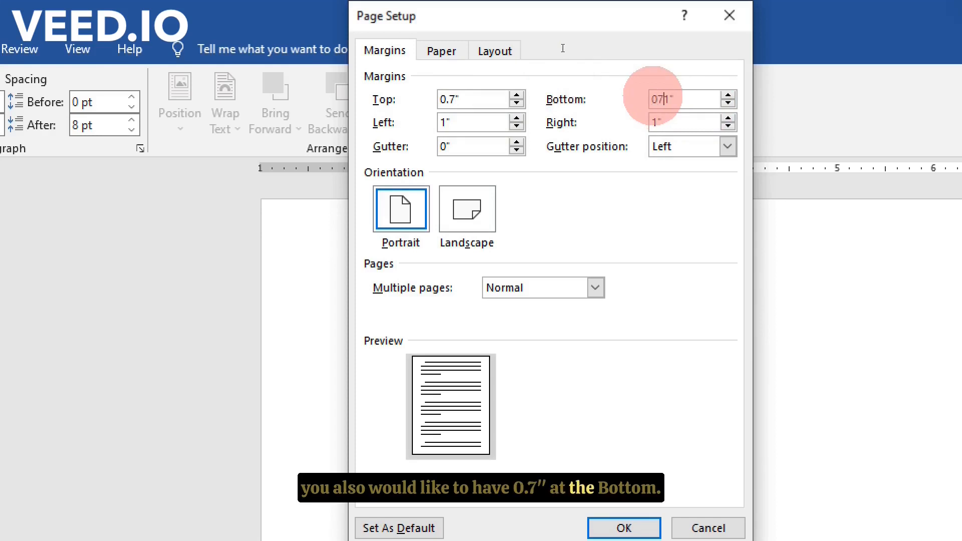
{"action": "type", "text": "0.7"}
{"action": "key", "text": "Delete"}
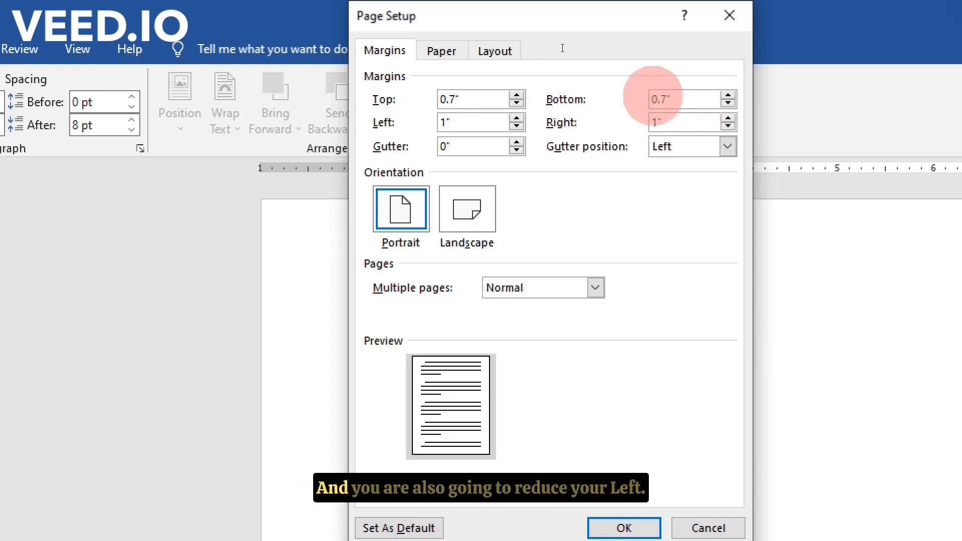
- Set the left and right page margins to 0.5"
{"action": "left_click", "coordinate": [445, 120]}
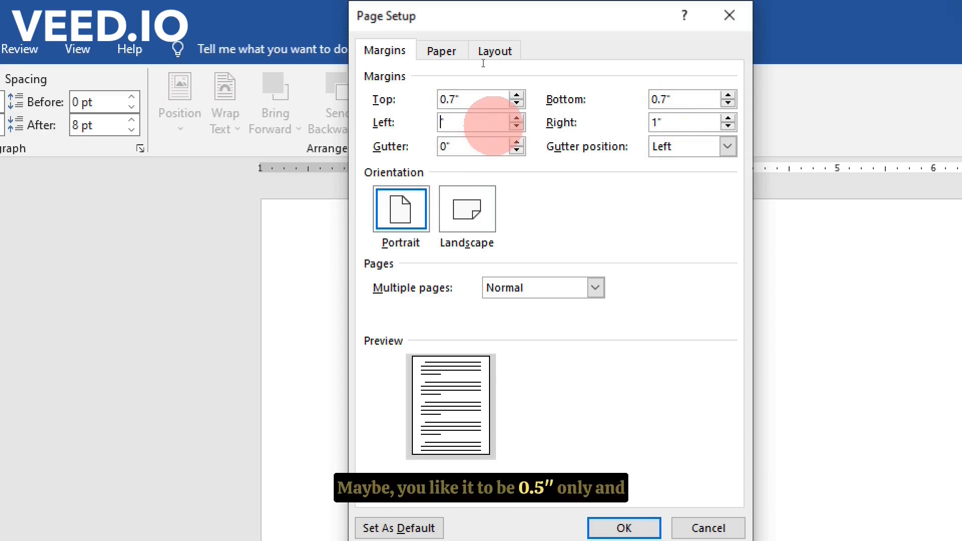
{"action": "type", "text": ".5"}
{"action": "left_click", "coordinate": [654, 121]}
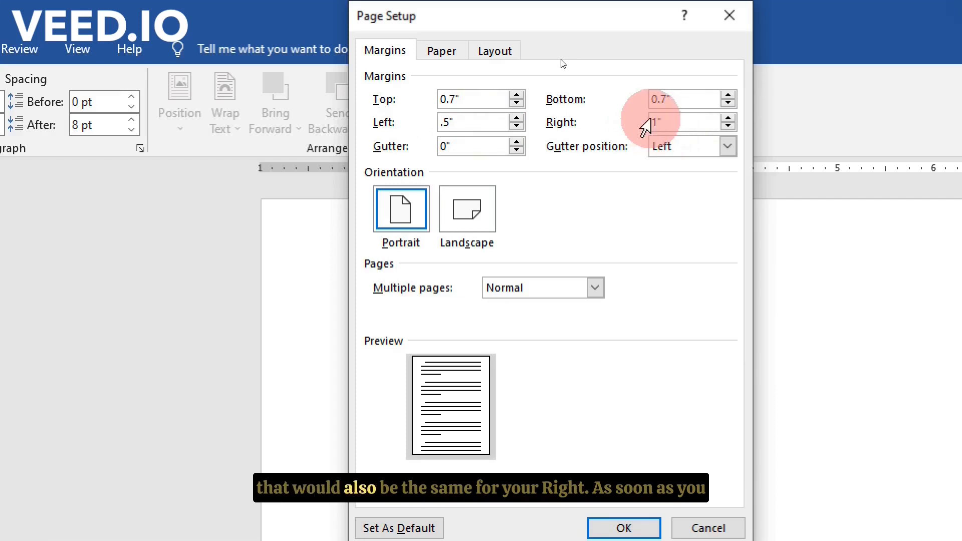
{"action": "type", "text": "0.5"}
{"action": "left_click", "coordinate": [443, 122]}
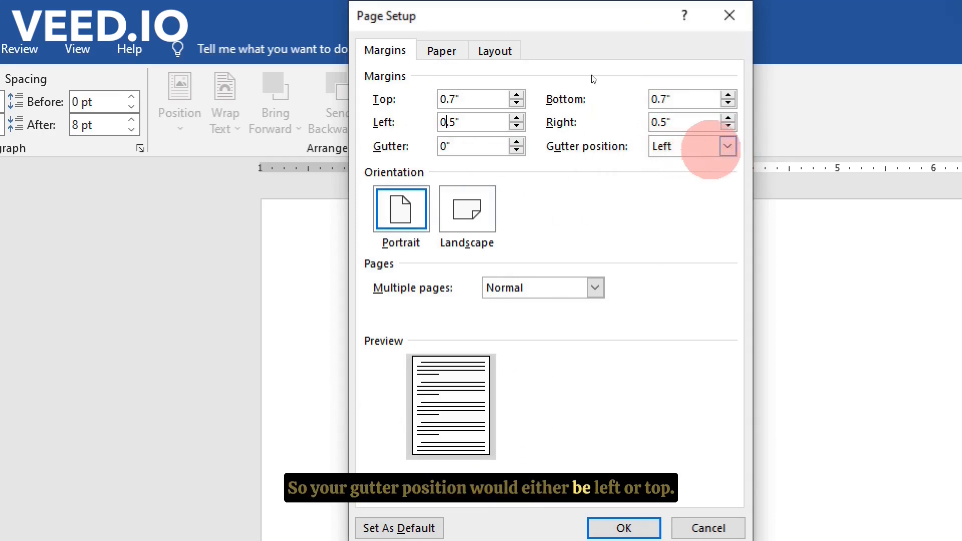
- Review the gutter position options and set a custom paper size with a height of 13"
{"action": "left_click", "coordinate": [727, 147]}
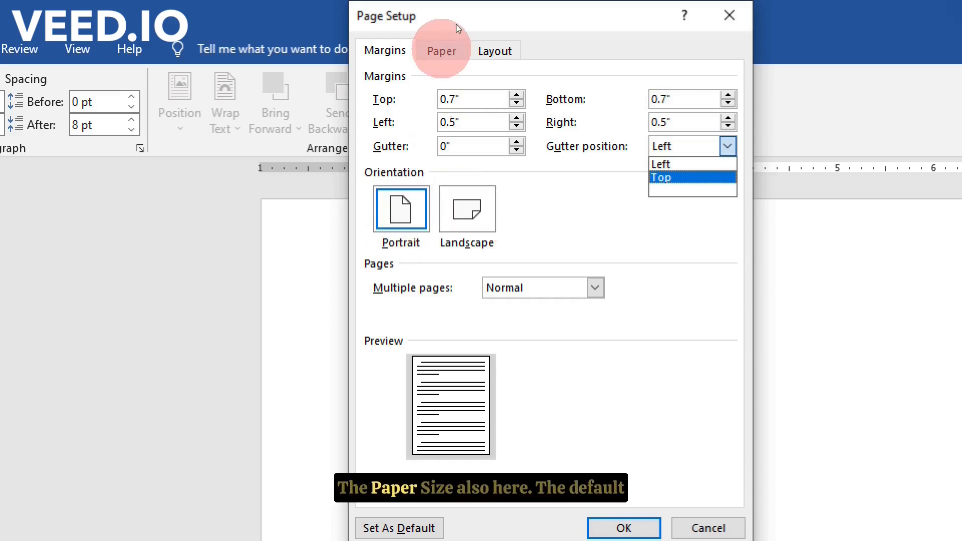
{"action": "left_click", "coordinate": [442, 52]}
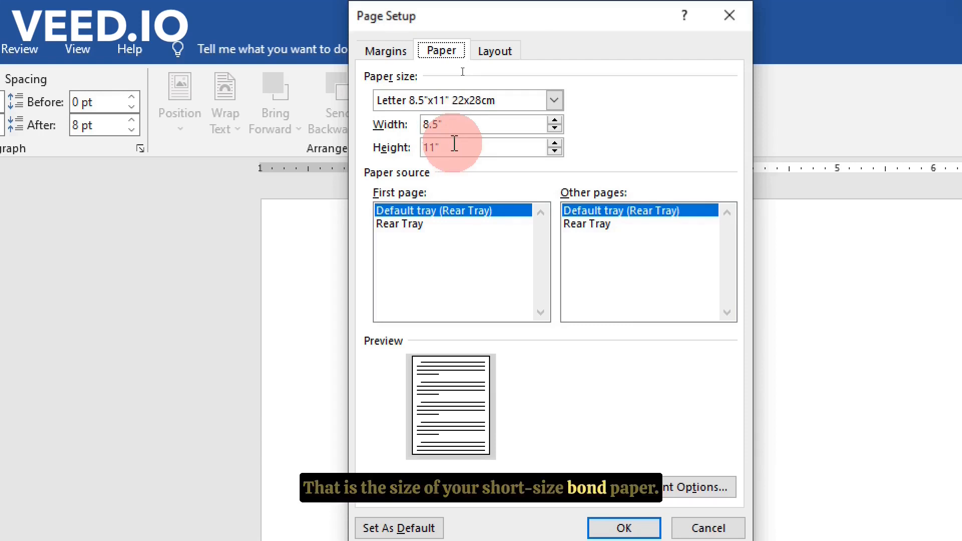
{"action": "left_click", "coordinate": [555, 102]}
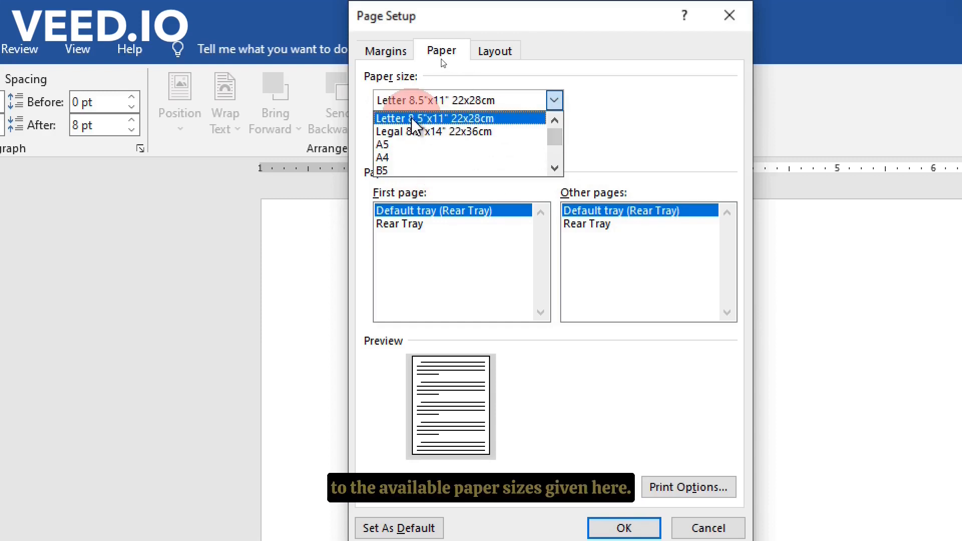
{"action": "left_click_drag", "start_coordinate": [555, 136], "coordinate": [560, 176]}
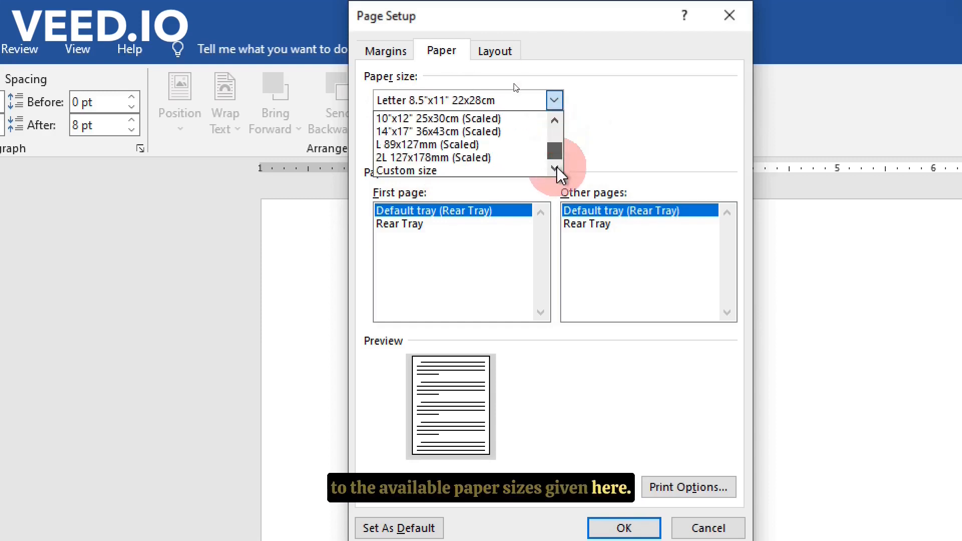
{"action": "left_click", "coordinate": [409, 172]}
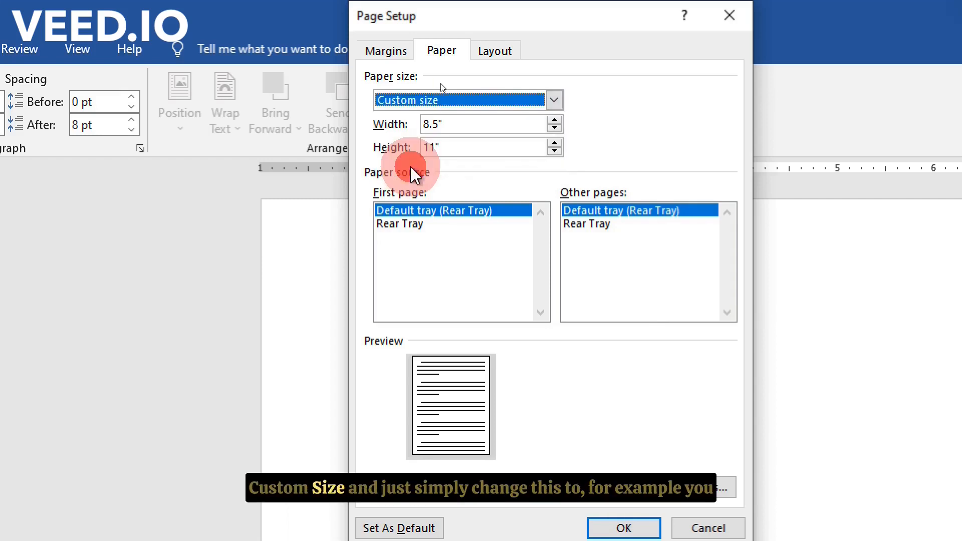
{"action": "left_click", "coordinate": [430, 147]}
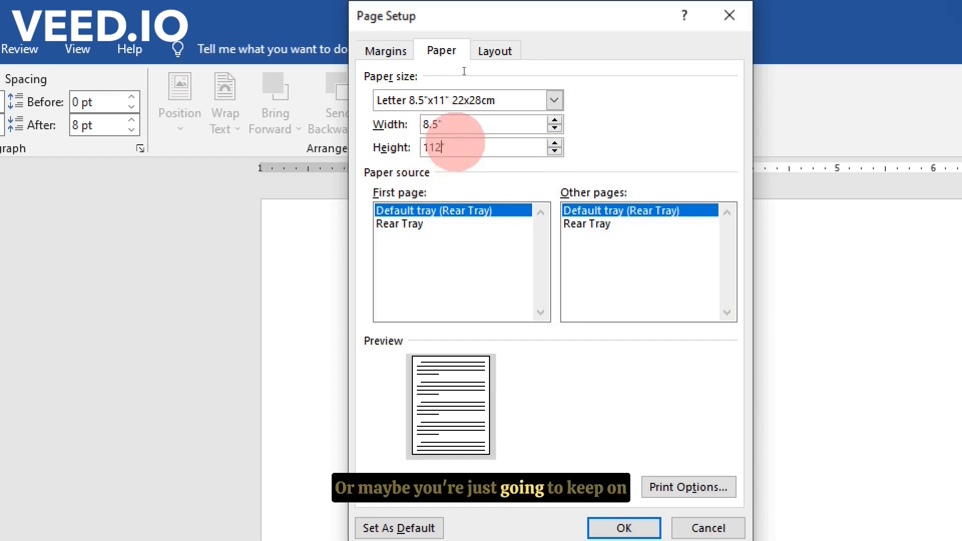
{"action": "key", "text": "BackSpace"}
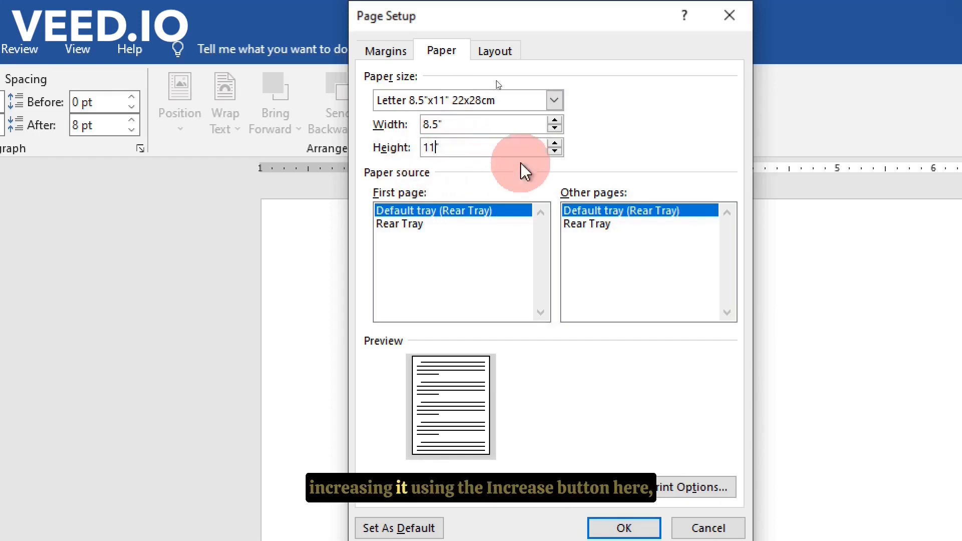
{"action": "left_click", "coordinate": [556, 144]}
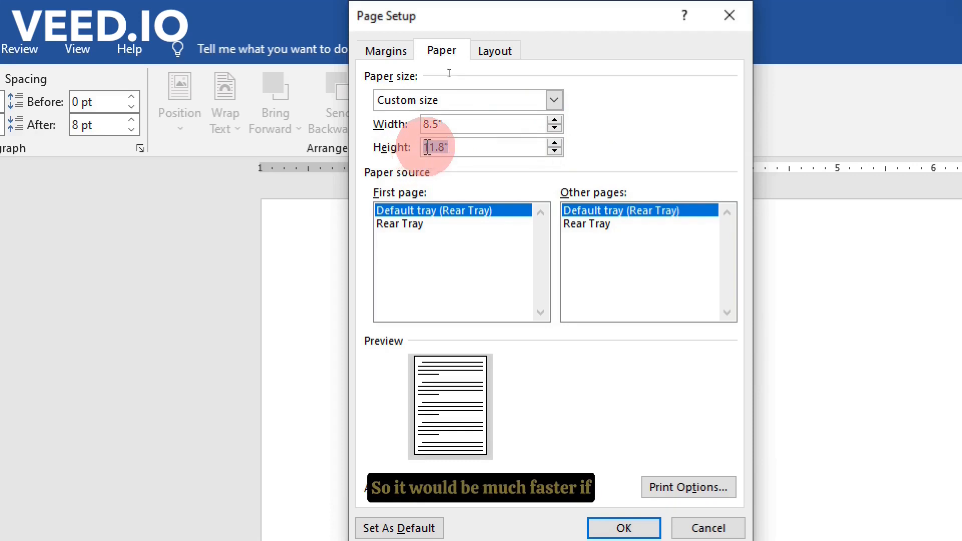
{"action": "left_click_drag", "start_coordinate": [429, 147], "coordinate": [449, 148]}
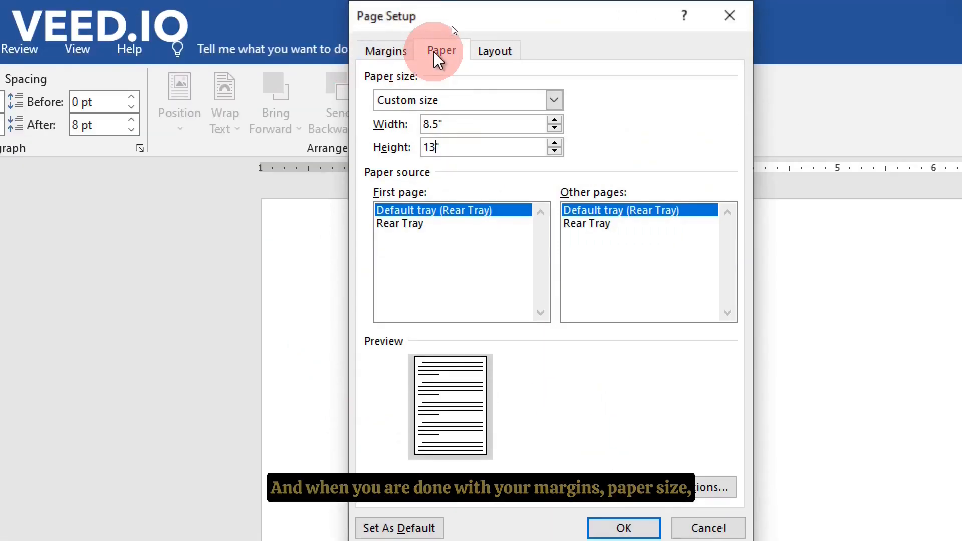
- Check the section start options in the layout settings and apply the page setup to the whole document
{"action": "left_click", "coordinate": [496, 52]}
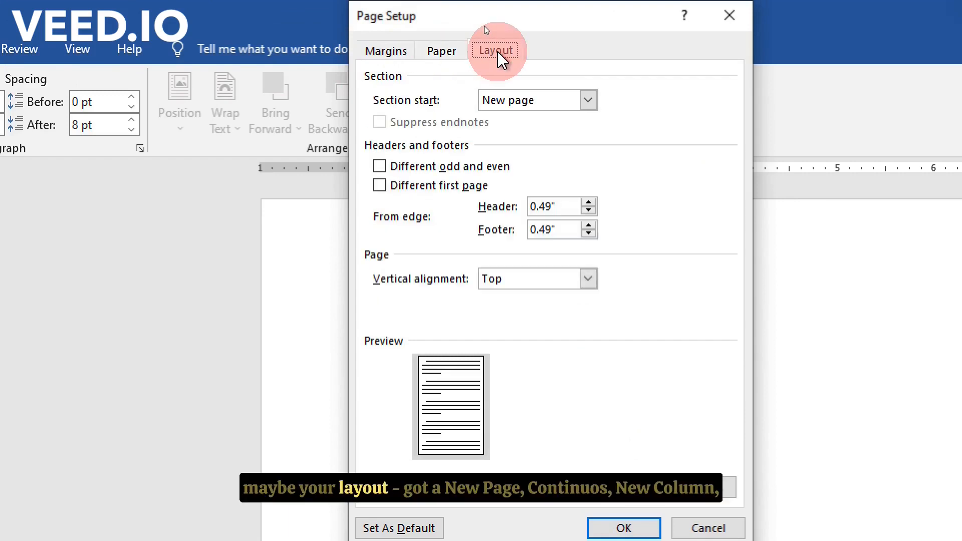
{"action": "left_click", "coordinate": [587, 100]}
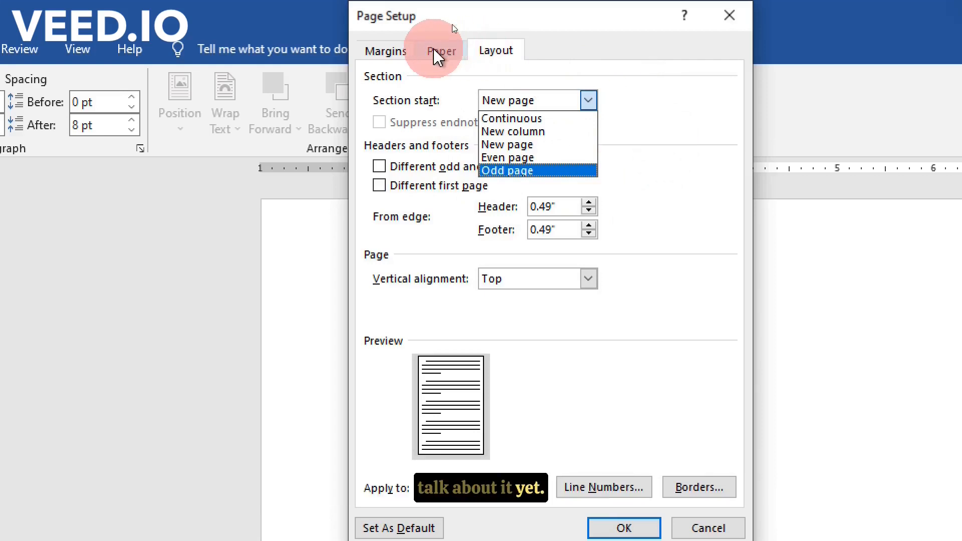
{"action": "left_click", "coordinate": [382, 51]}
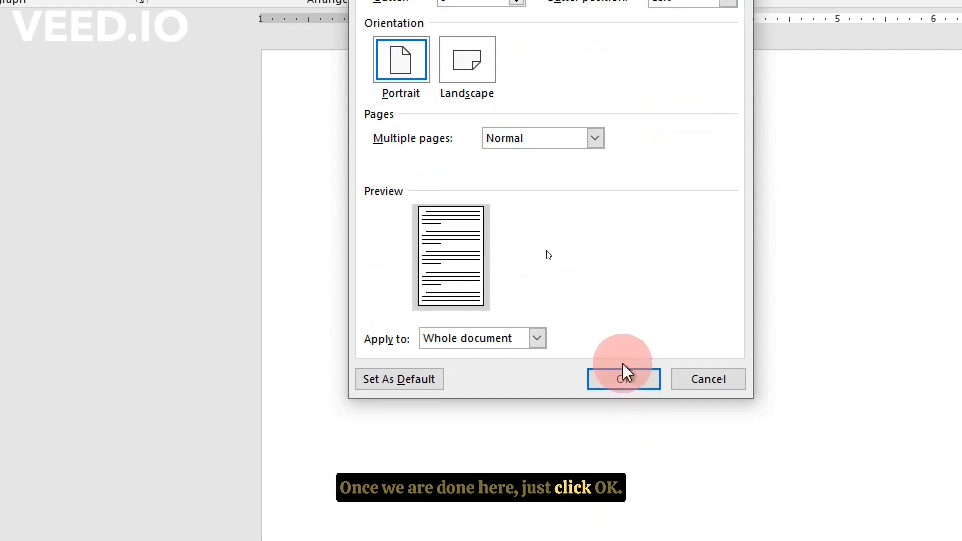
{"action": "left_click", "coordinate": [624, 529]}
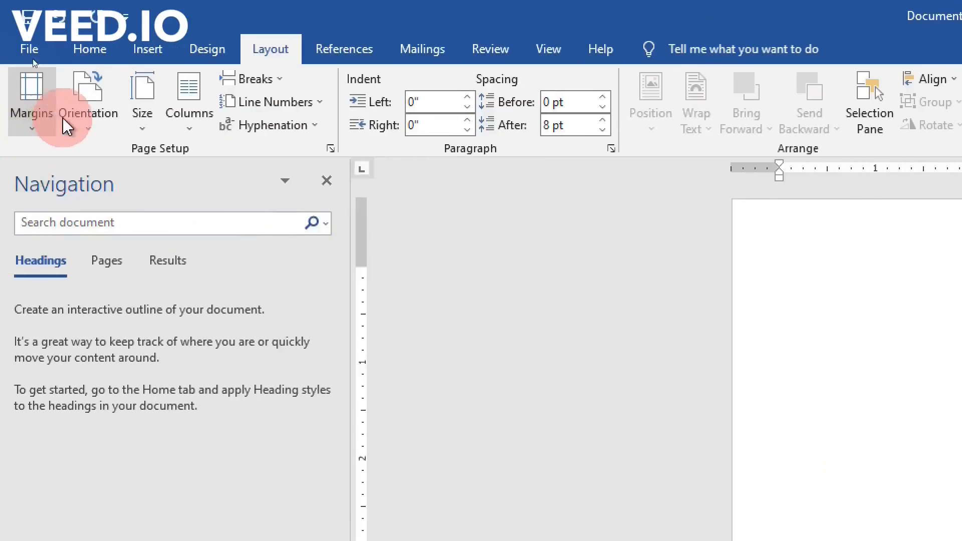
- Review the available page orientations and preset paper sizes, and look over the blank page's vertical ruler
{"action": "left_click", "coordinate": [89, 119]}
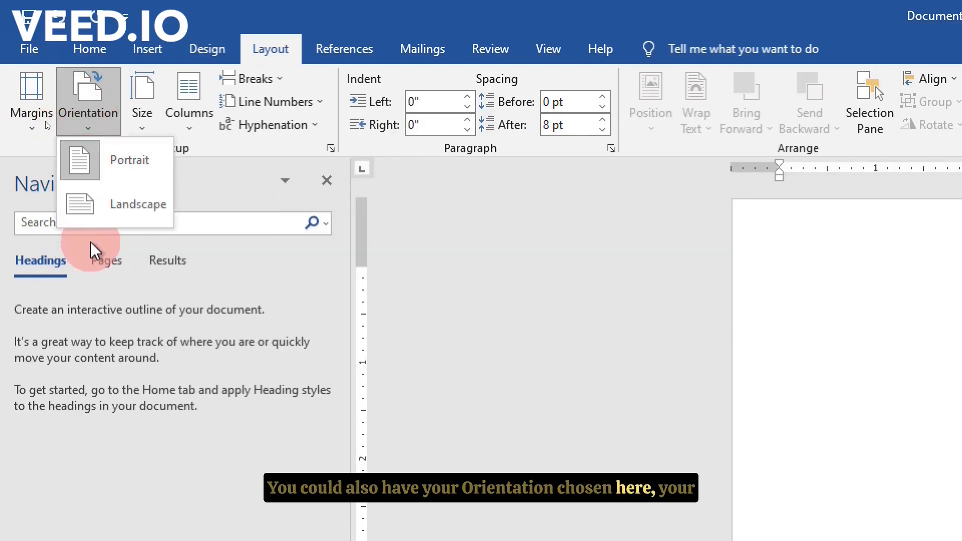
{"action": "left_click", "coordinate": [140, 111]}
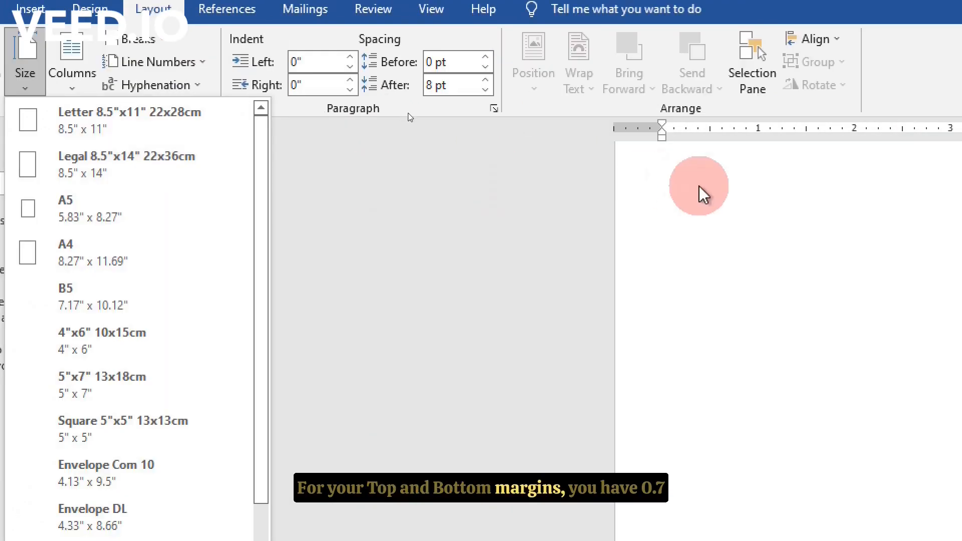
{"action": "left_click", "coordinate": [309, 207]}
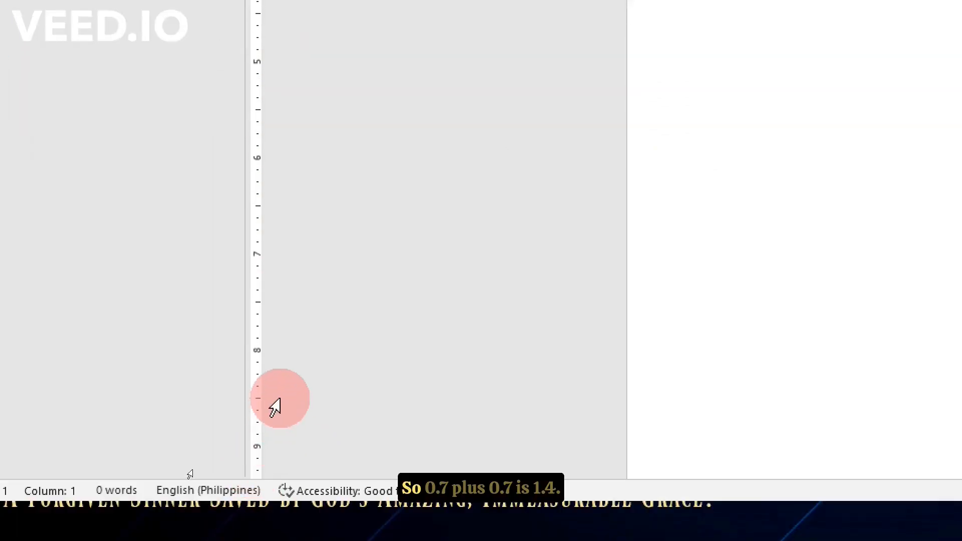
{"action": "scroll", "coordinate": [274, 409], "scroll_direction": "down", "scroll_amount": 5}
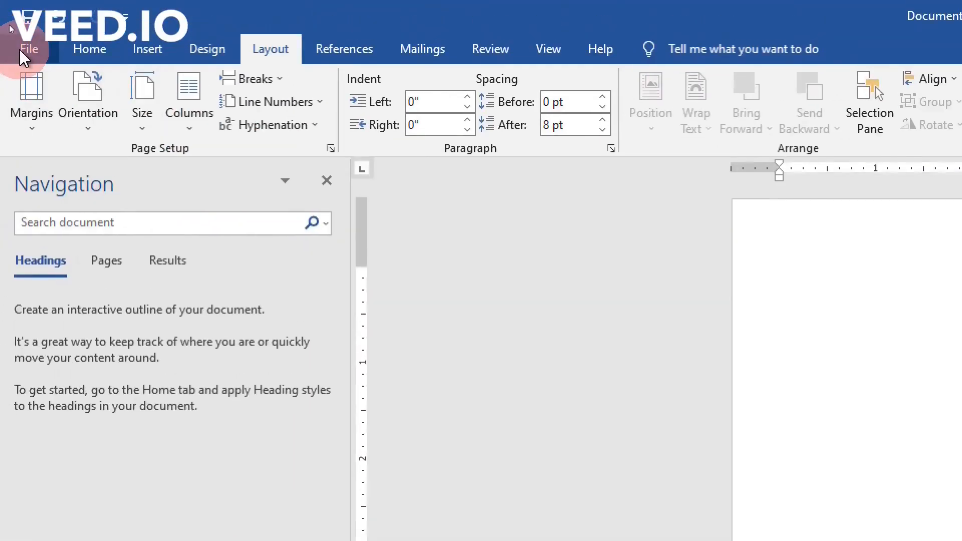
- Open the recent document Great Quotes and dismiss the genuine Office notice
{"action": "left_click", "coordinate": [23, 56]}
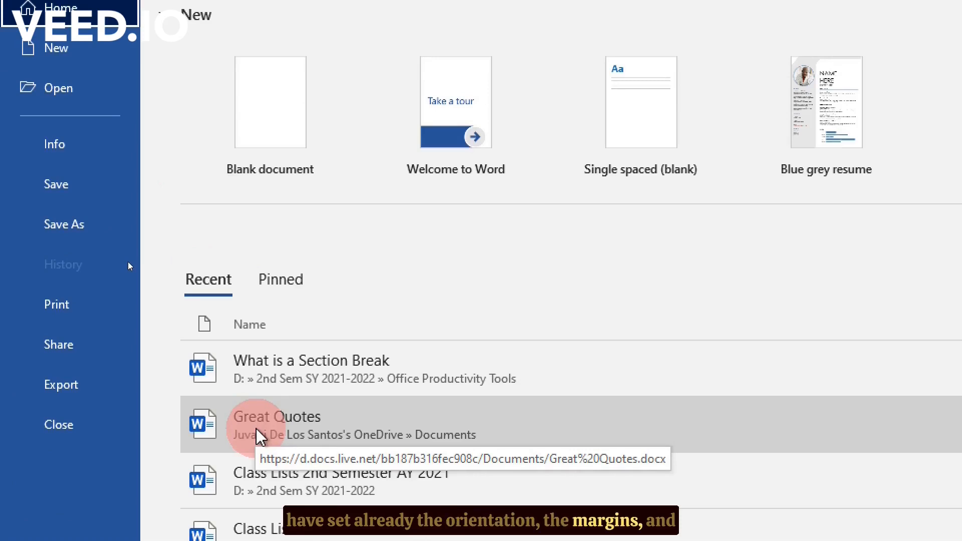
{"action": "left_click", "coordinate": [261, 433]}
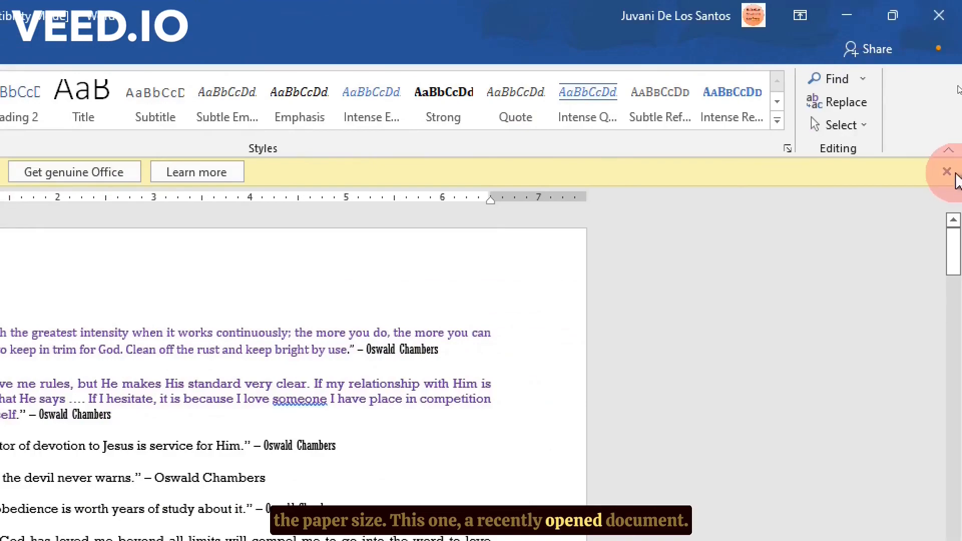
{"action": "left_click", "coordinate": [952, 173]}
- Copy roughly the first three pages of quotes from Great Quotes and paste them into the blank Document1
{"action": "scroll", "coordinate": [740, 440], "scroll_direction": "down", "scroll_amount": 6}
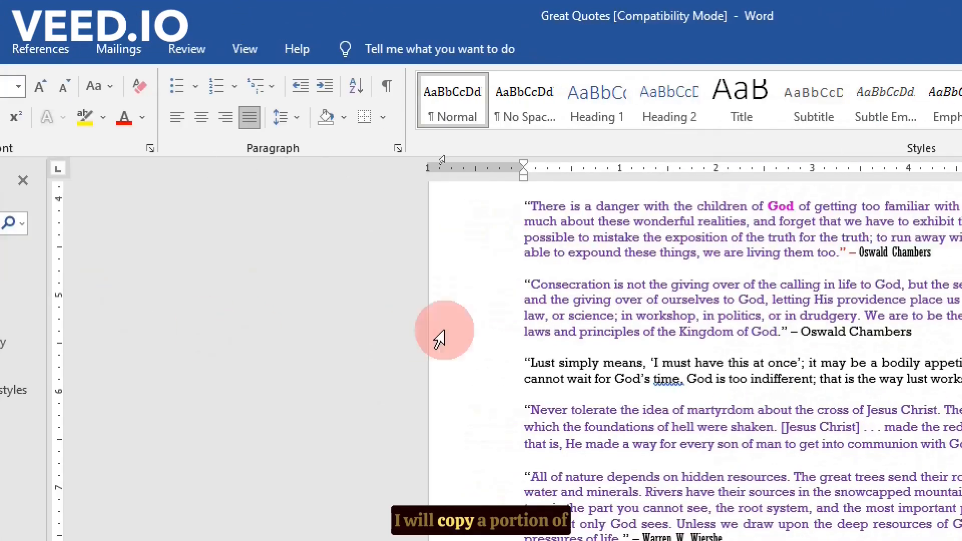
{"action": "scroll", "coordinate": [666, 266], "scroll_direction": "up", "scroll_amount": 4}
{"action": "scroll", "coordinate": [665, 266], "scroll_direction": "up", "scroll_amount": 5}
{"action": "left_click_drag", "start_coordinate": [521, 303], "coordinate": [553, 540]}
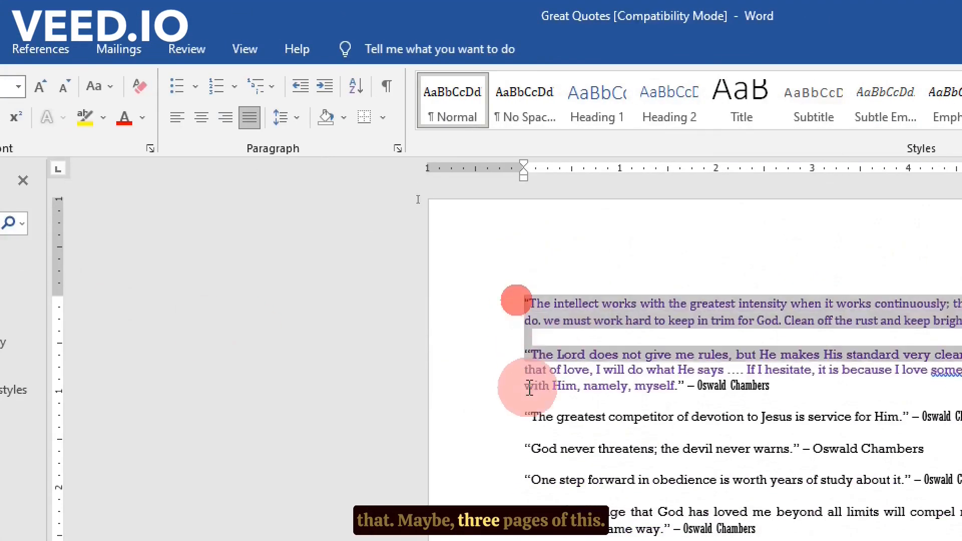
{"action": "left_click_drag", "start_coordinate": [554, 471], "coordinate": [844, 178]}
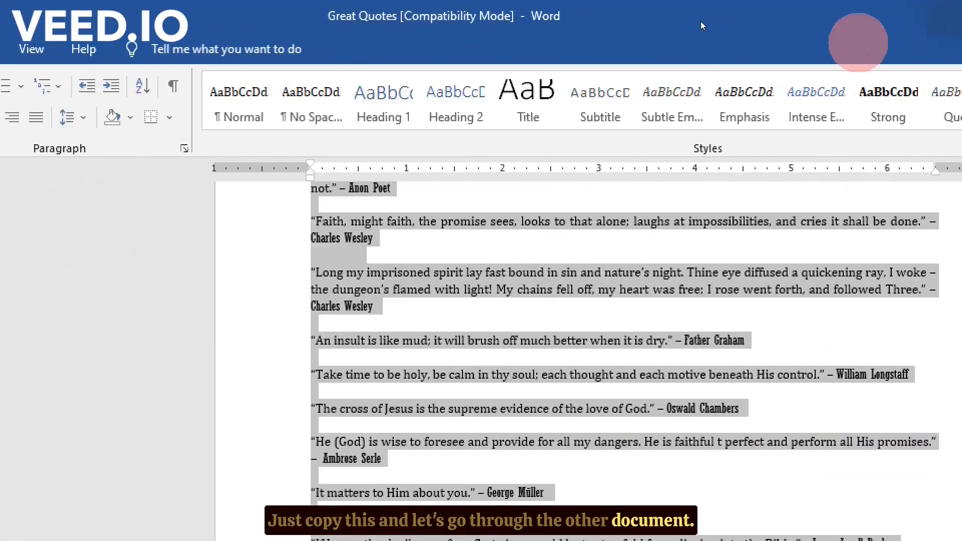
{"action": "key", "text": "alt+Tab"}
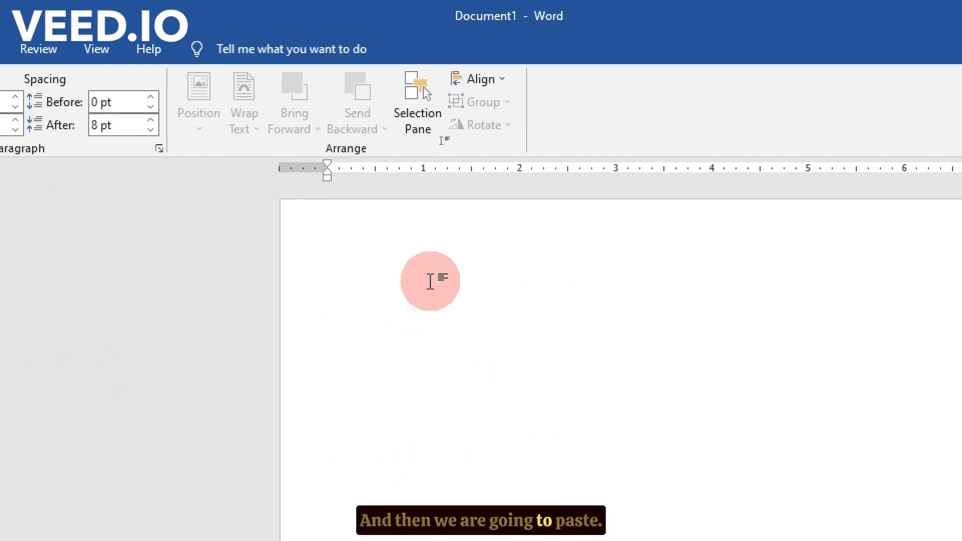
{"action": "key", "text": "ctrl+v"}
- Examine how the pasted quotes flow across the pages and how much of the last page they fill
{"action": "scroll", "coordinate": [646, 431], "scroll_direction": "up", "scroll_amount": 5}
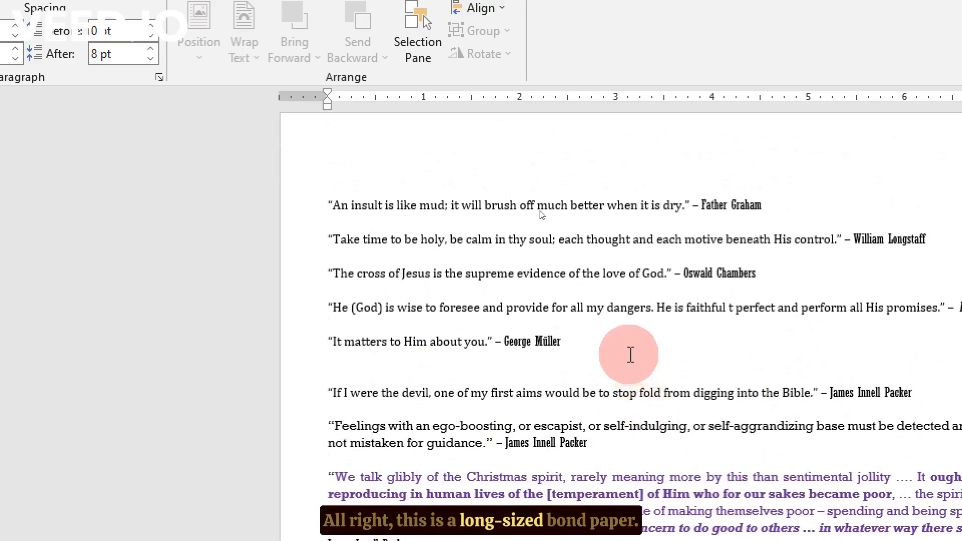
{"action": "scroll", "coordinate": [630, 355], "scroll_direction": "up", "scroll_amount": 5}
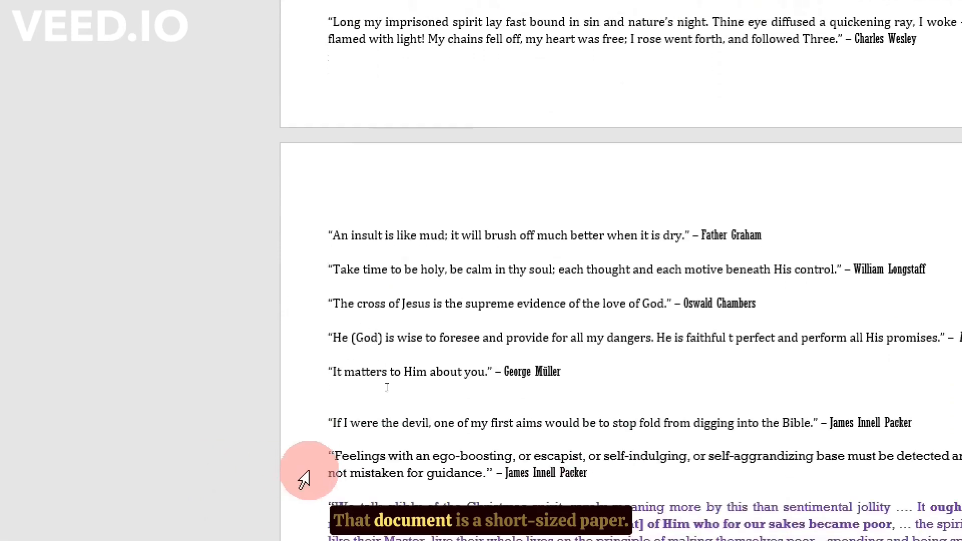
{"action": "scroll", "coordinate": [304, 480], "scroll_direction": "down", "scroll_amount": 4}
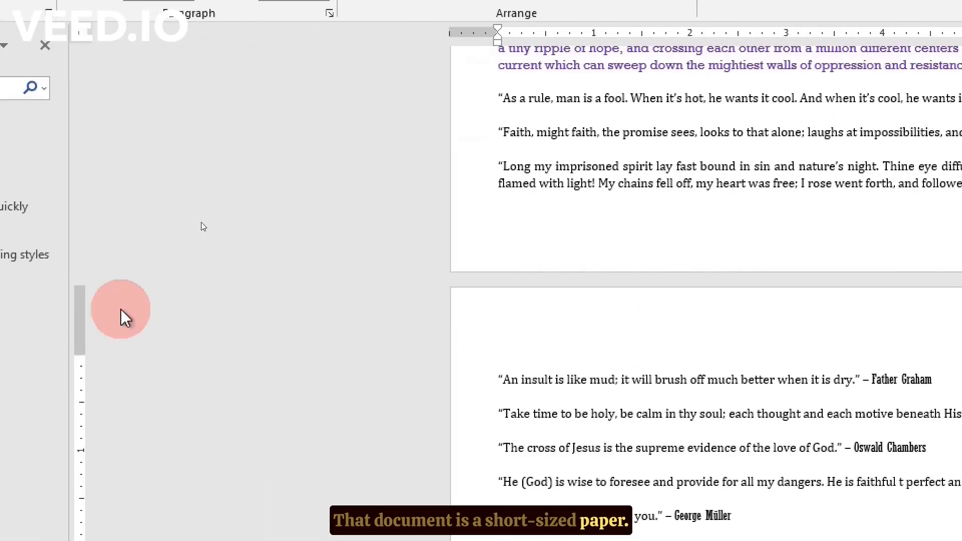
{"action": "scroll", "coordinate": [122, 496], "scroll_direction": "down", "scroll_amount": 6}
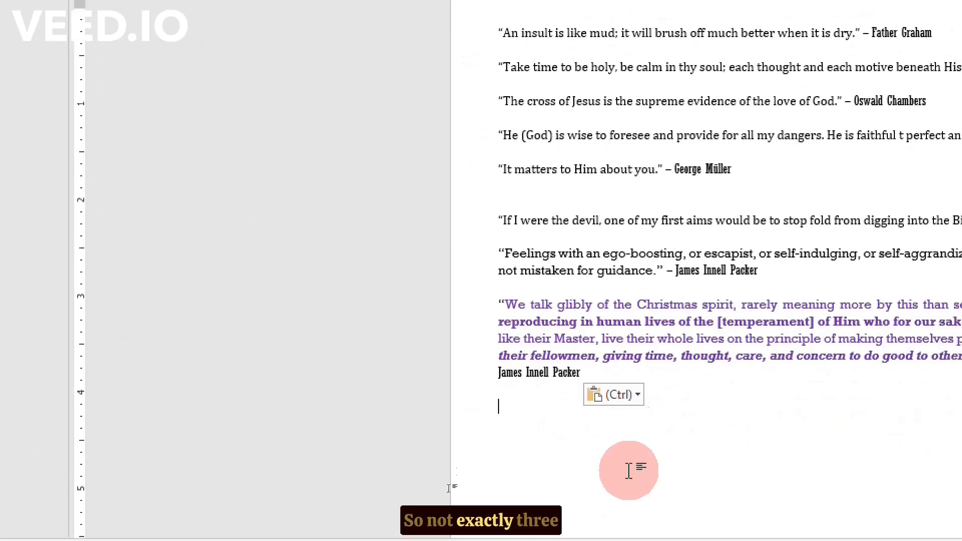
{"action": "scroll", "coordinate": [594, 451], "scroll_direction": "down", "scroll_amount": 5}
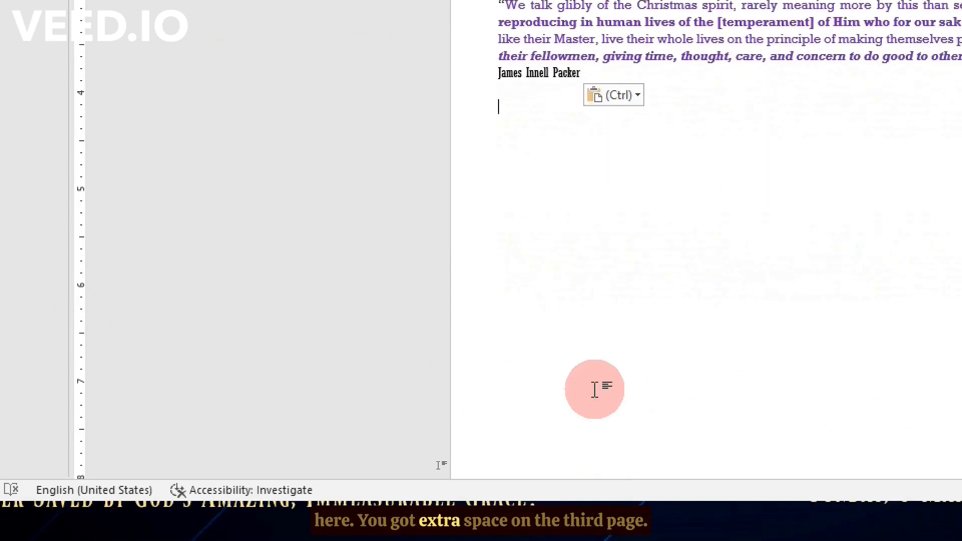
{"action": "scroll", "coordinate": [594, 390], "scroll_direction": "down", "scroll_amount": 2}
{"action": "scroll", "coordinate": [596, 377], "scroll_direction": "up", "scroll_amount": 12}
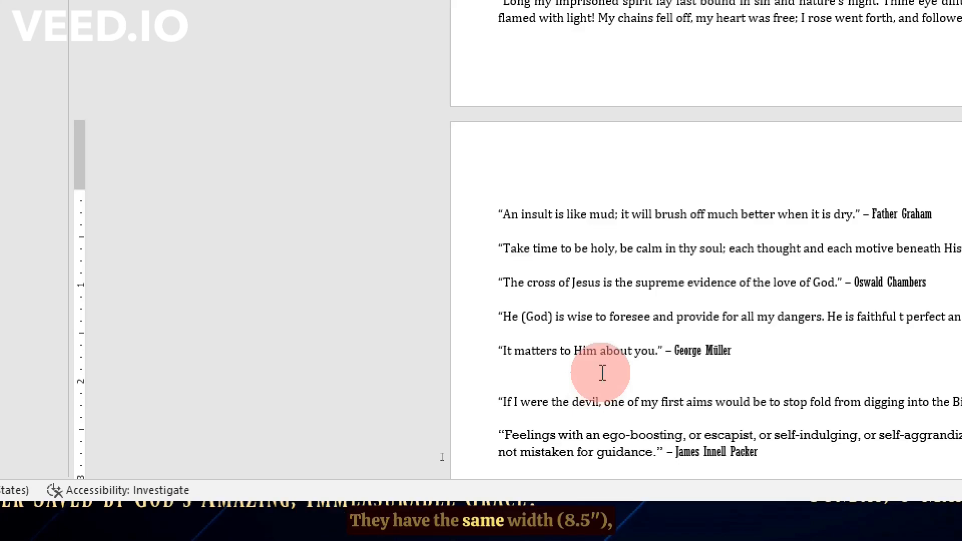
{"action": "scroll", "coordinate": [599, 375], "scroll_direction": "up", "scroll_amount": 10}
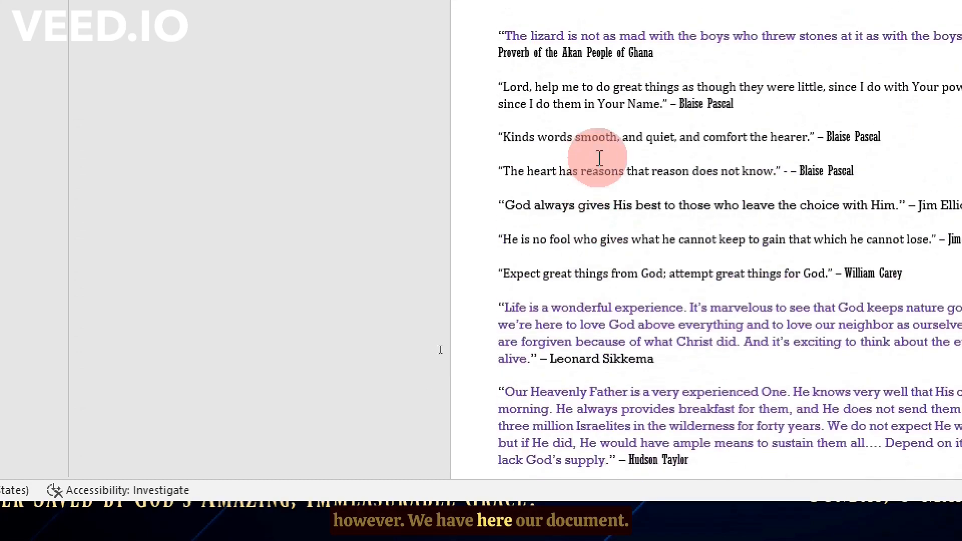
{"action": "scroll", "coordinate": [596, 130], "scroll_direction": "up", "scroll_amount": 14}
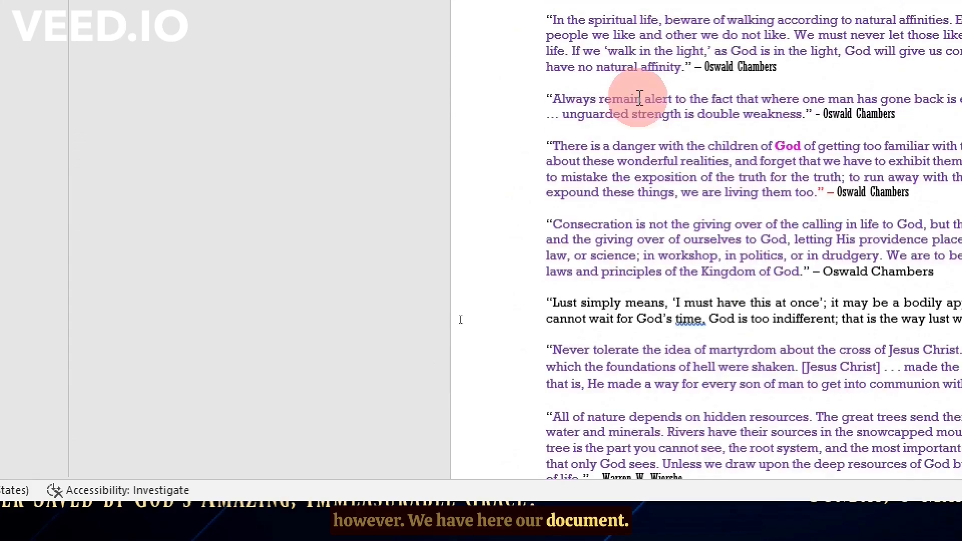
{"action": "scroll", "coordinate": [455, 65], "scroll_direction": "up", "scroll_amount": 6}
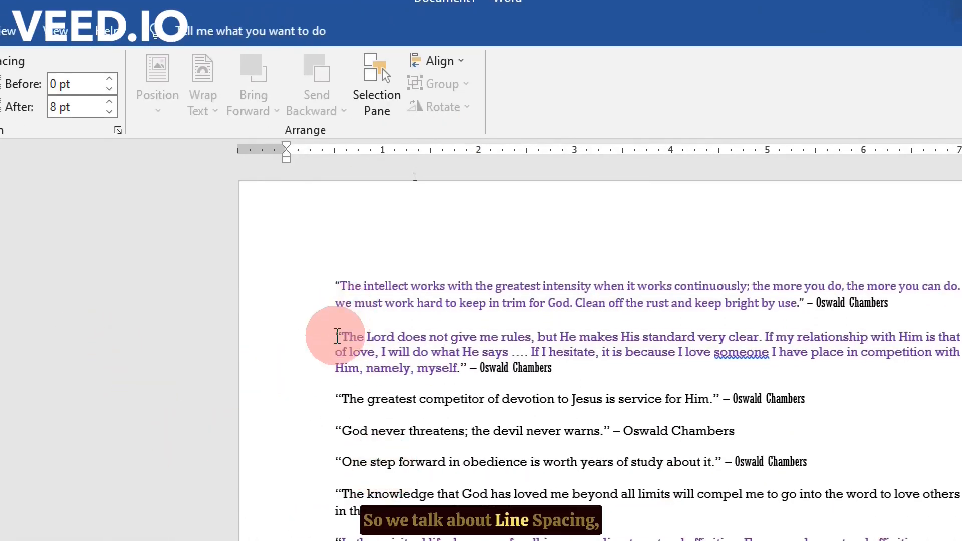
- Practise selecting part of the first quote, and select the whole second quote beginning "The Lord does not give me rules"
{"action": "left_click_drag", "start_coordinate": [332, 286], "coordinate": [916, 288]}
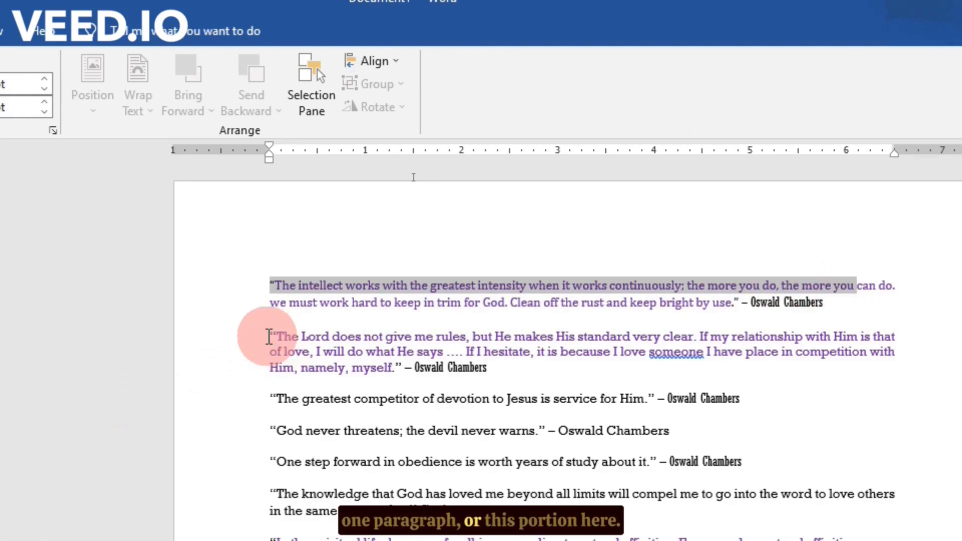
{"action": "left_click_drag", "start_coordinate": [269, 337], "coordinate": [514, 388]}
{"action": "left_click", "coordinate": [510, 374]}
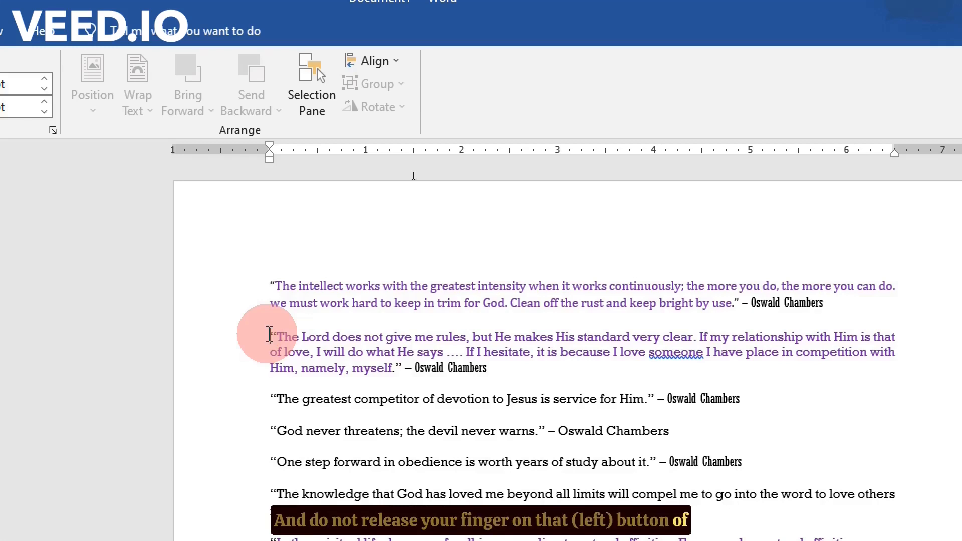
{"action": "left_click_drag", "start_coordinate": [269, 334], "coordinate": [526, 369]}
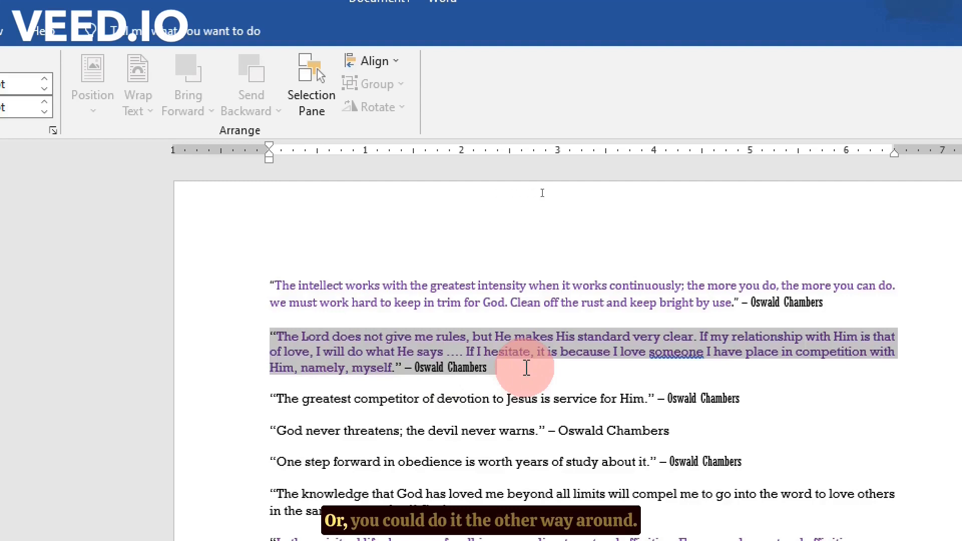
- Deselect the second quote, "The Lord does not give me rules", and reselect it backwards from its end to its beginning
{"action": "left_click", "coordinate": [615, 371]}
{"action": "left_click", "coordinate": [493, 371]}
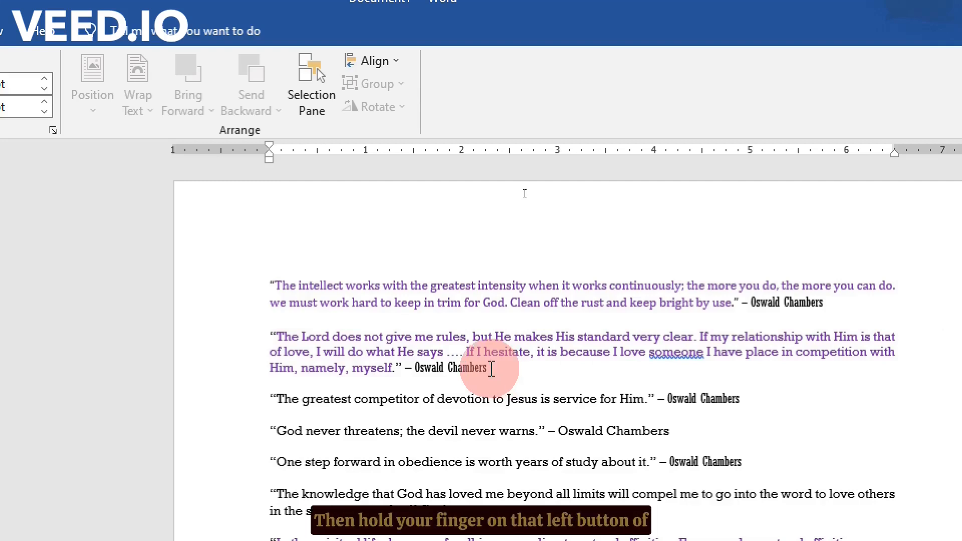
{"action": "left_click_drag", "start_coordinate": [491, 369], "coordinate": [492, 368]}
{"action": "mouse_move", "coordinate": [492, 369]}
{"action": "left_mouse_down"}
{"action": "mouse_move", "coordinate": [331, 365]}
{"action": "mouse_move", "coordinate": [271, 337]}
{"action": "left_mouse_up"}
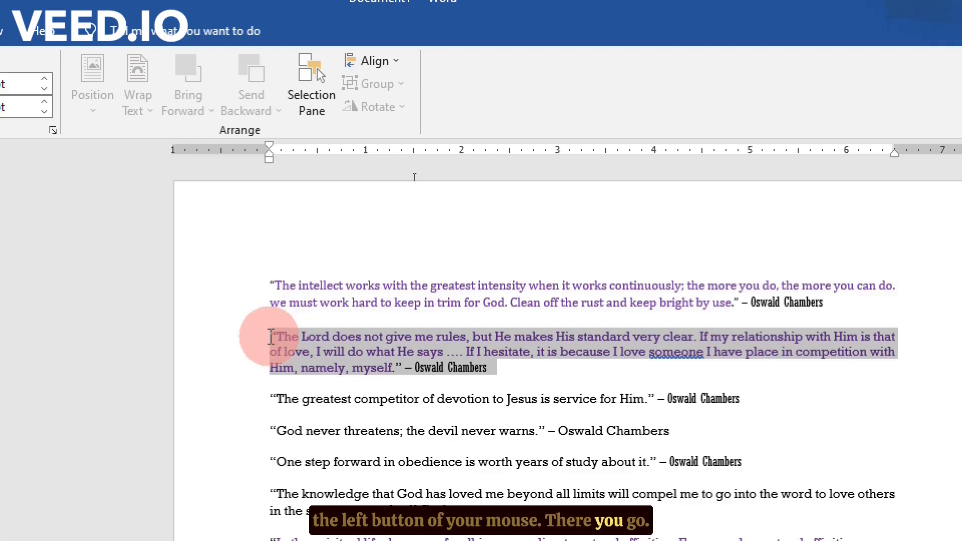
{"action": "left_click_drag", "start_coordinate": [271, 337], "coordinate": [271, 337]}
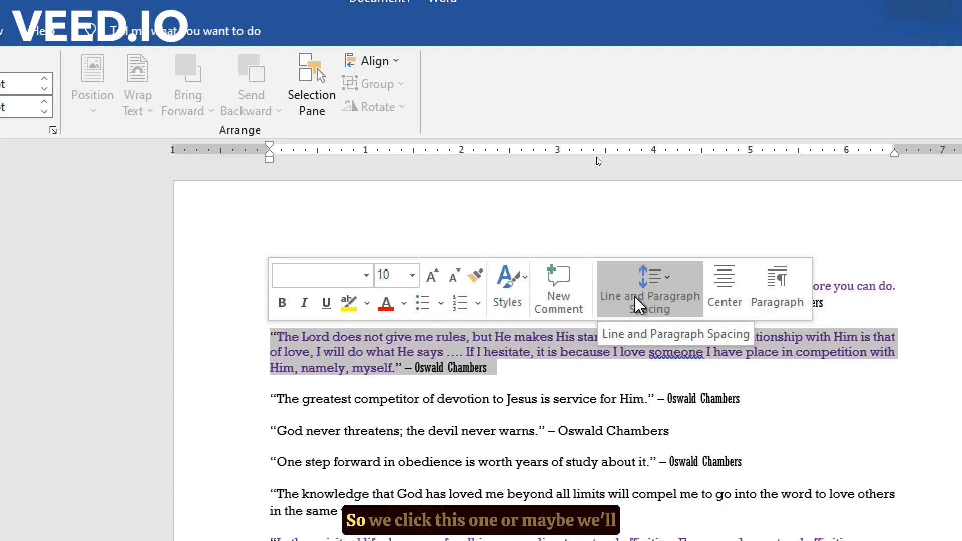
- Set the selected quote's line spacing to Multiple at 1.3, and undo the change
{"action": "left_click", "coordinate": [670, 281]}
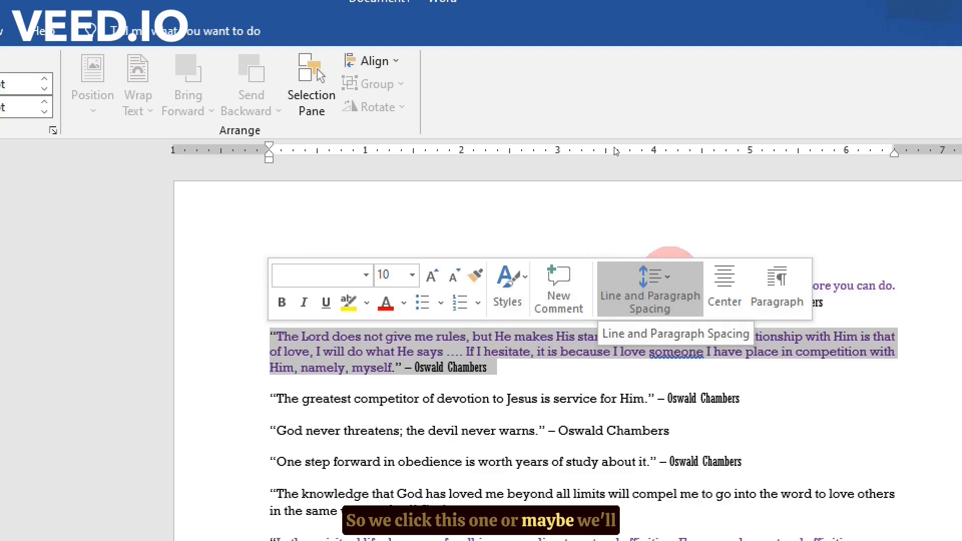
{"action": "left_click", "coordinate": [667, 284]}
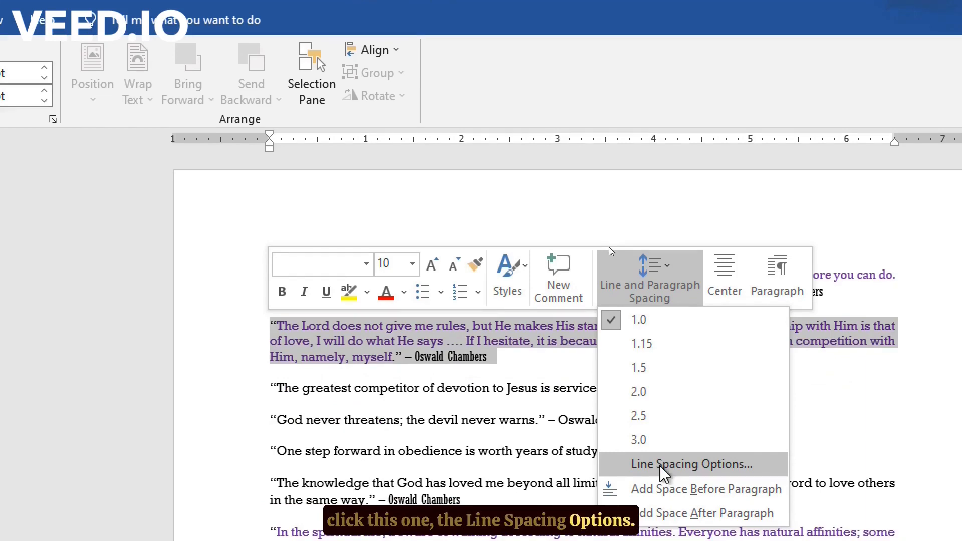
{"action": "left_click", "coordinate": [663, 465]}
{"action": "left_click_drag", "start_coordinate": [349, 219], "coordinate": [416, 56]}
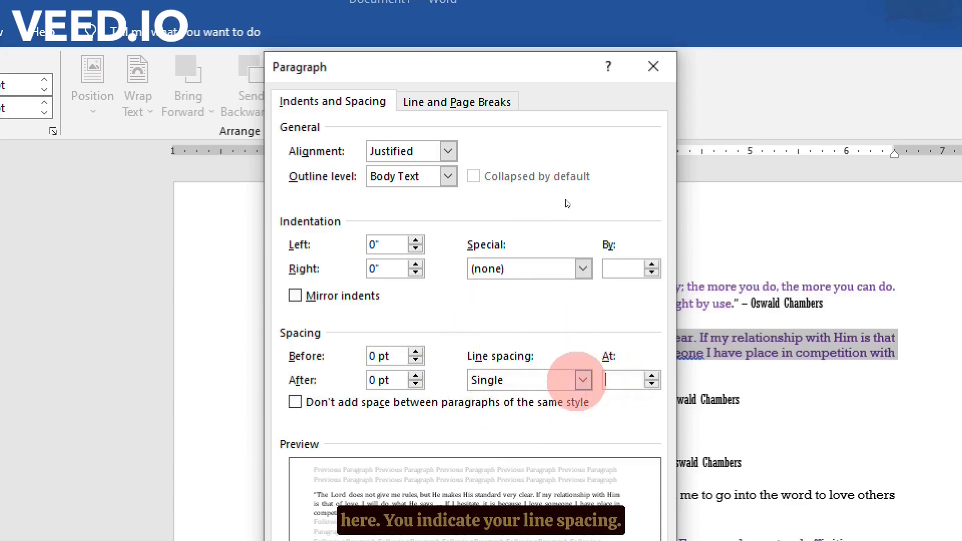
{"action": "left_click", "coordinate": [584, 381]}
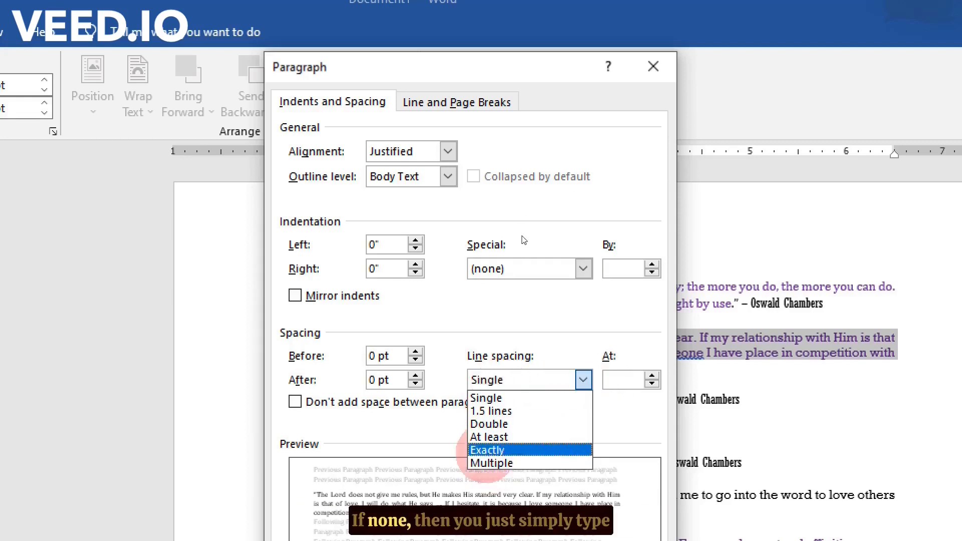
{"action": "left_click", "coordinate": [612, 380]}
{"action": "type", "text": "1.3"}
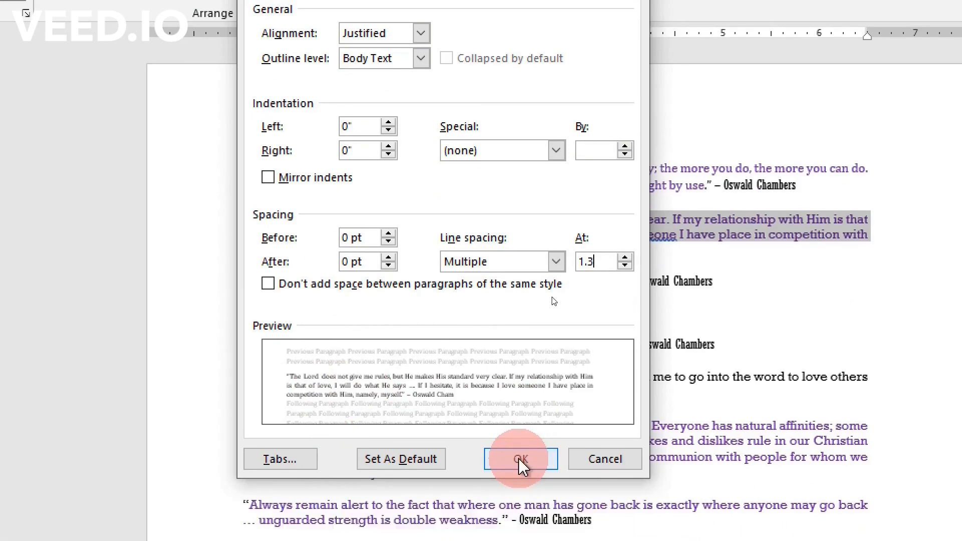
{"action": "left_click", "coordinate": [521, 459]}
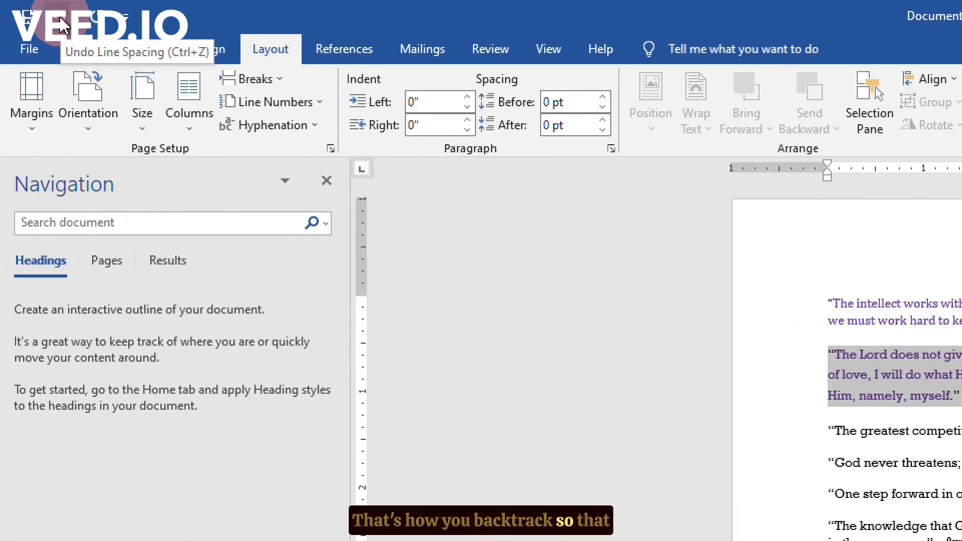
{"action": "left_click", "coordinate": [60, 20]}
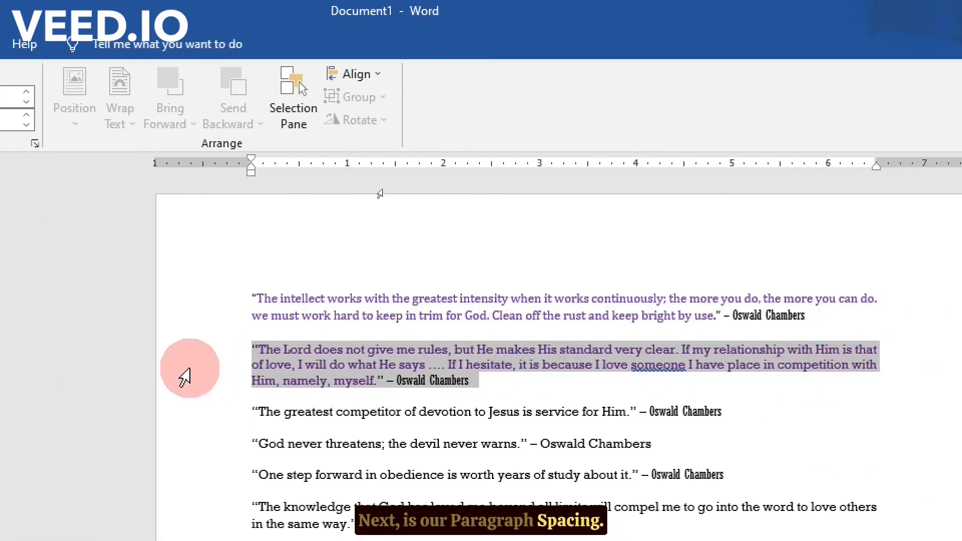
- Select the three quotes from "In the spiritual life" through "There is a danger with the children of God"
{"action": "scroll", "coordinate": [288, 465], "scroll_direction": "down", "scroll_amount": 3}
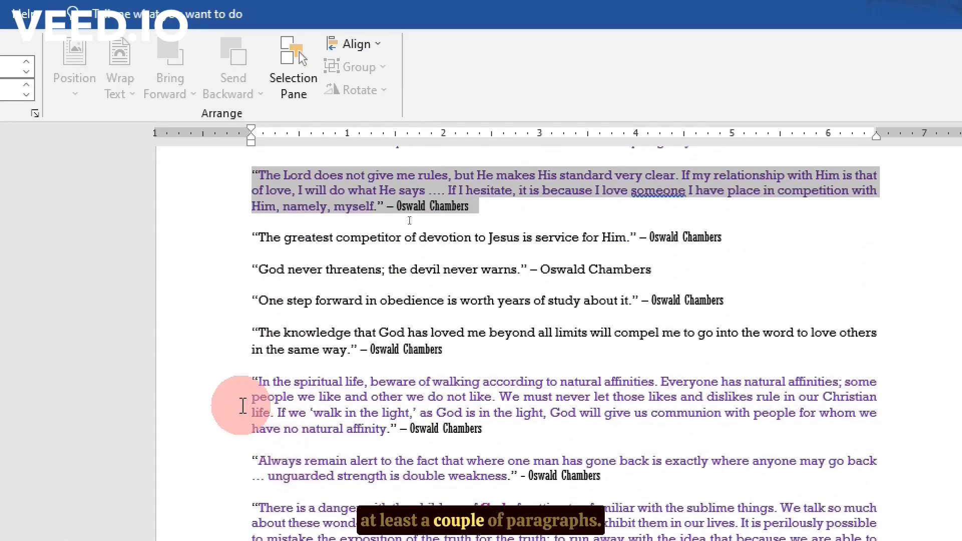
{"action": "scroll", "coordinate": [243, 406], "scroll_direction": "down", "scroll_amount": 3}
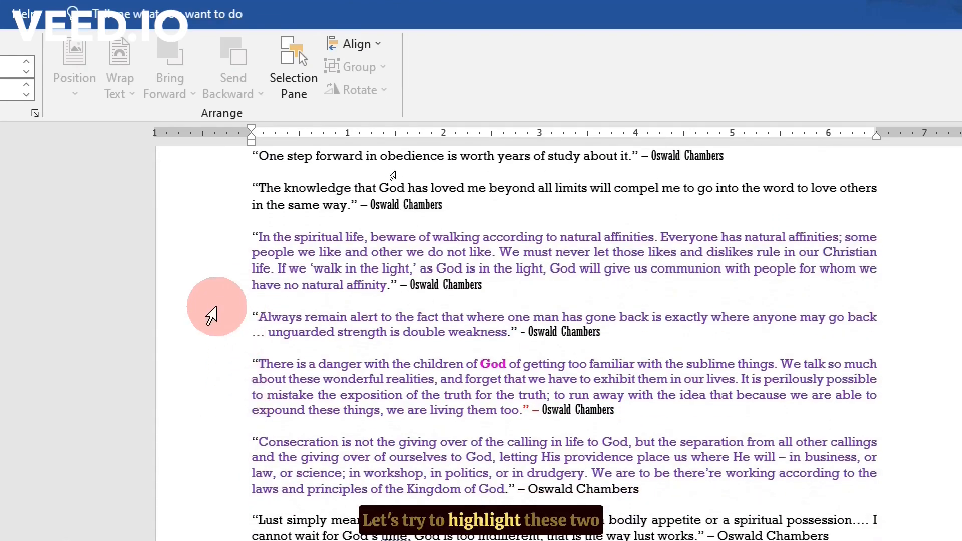
{"action": "left_click_drag", "start_coordinate": [251, 236], "coordinate": [621, 415]}
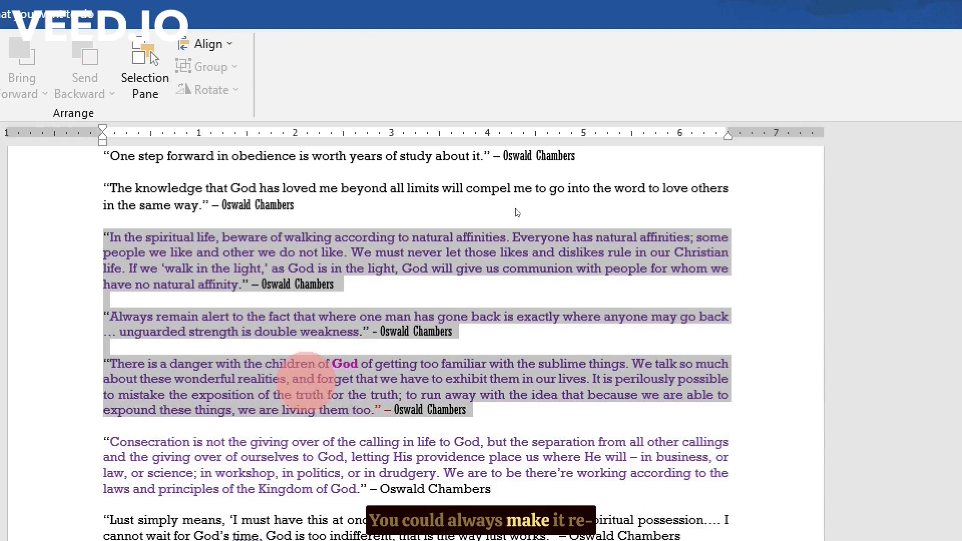
{"action": "right_click", "coordinate": [309, 379]}
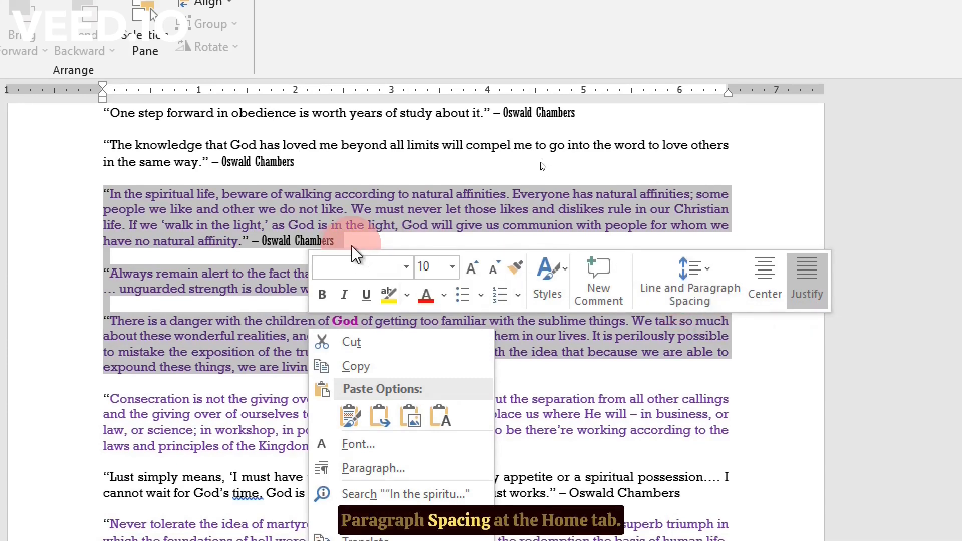
{"action": "key", "text": "Escape"}
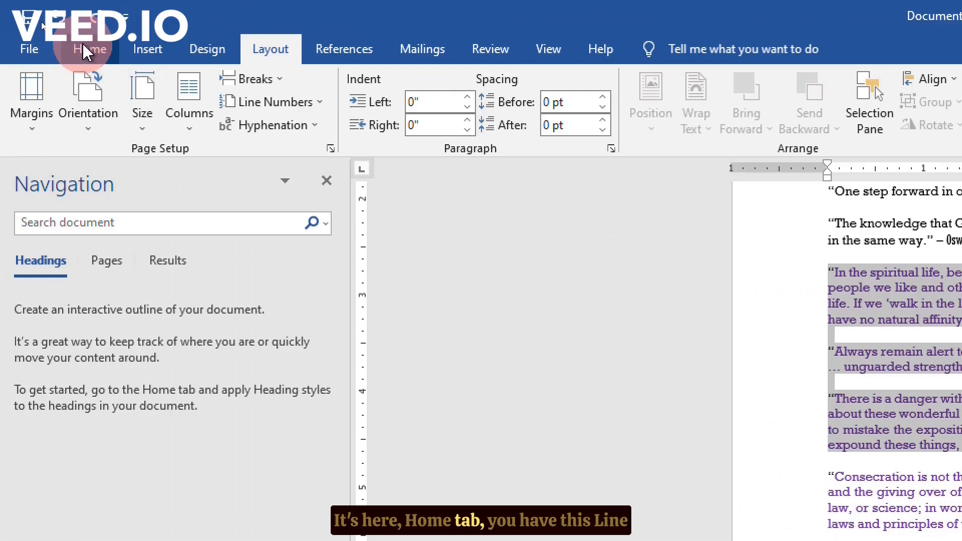
- Open the line spacing options for the selected quotes and raise the spacing before paragraphs to 24 pt
{"action": "left_click", "coordinate": [84, 49]}
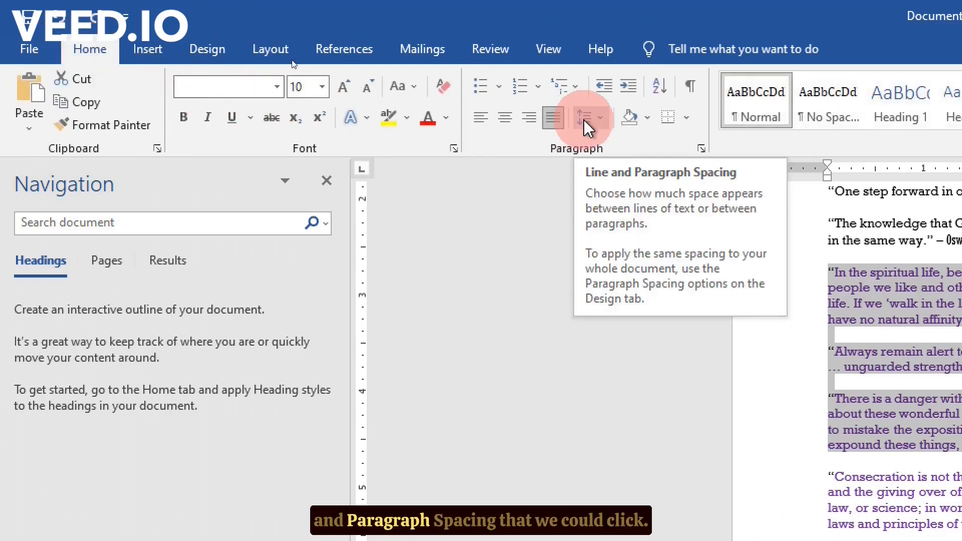
{"action": "left_click", "coordinate": [600, 121]}
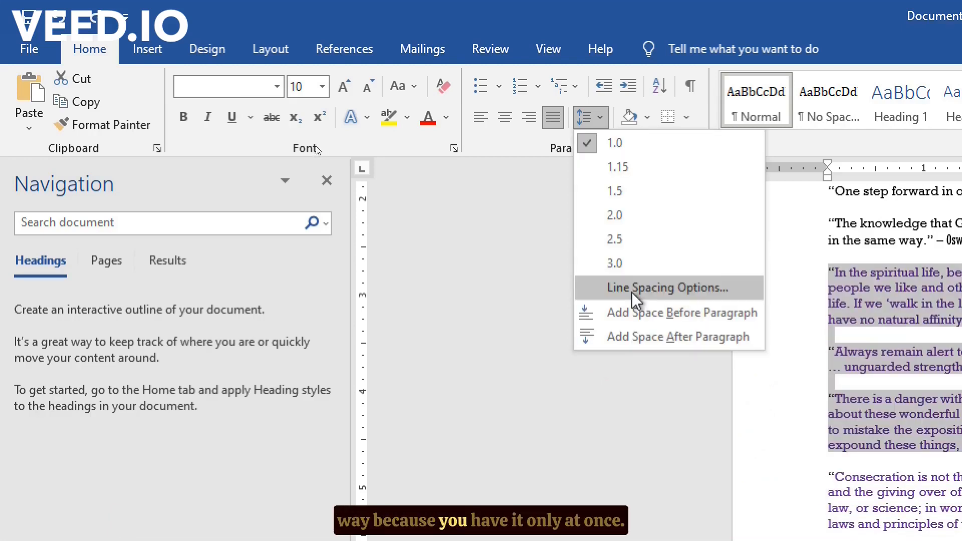
{"action": "left_click", "coordinate": [635, 291]}
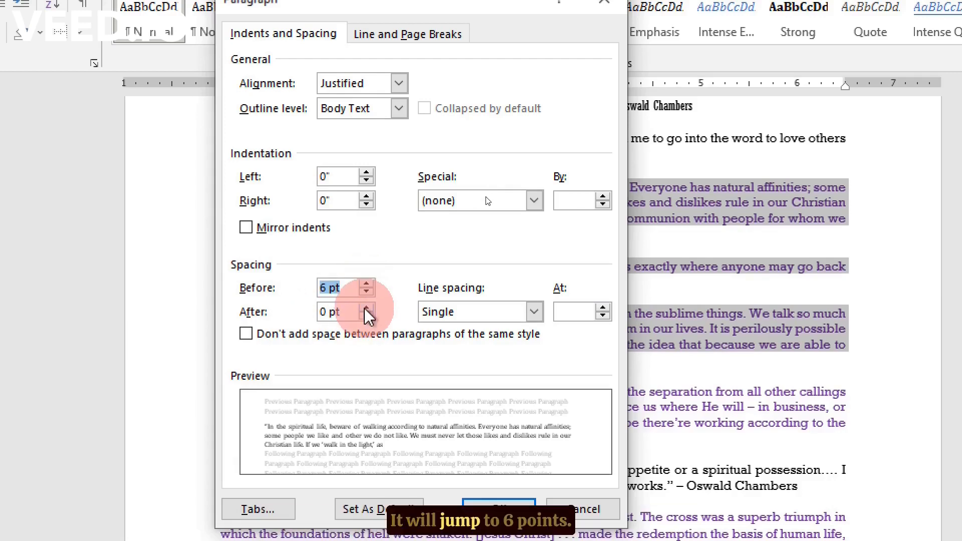
{"action": "left_click", "coordinate": [366, 285]}
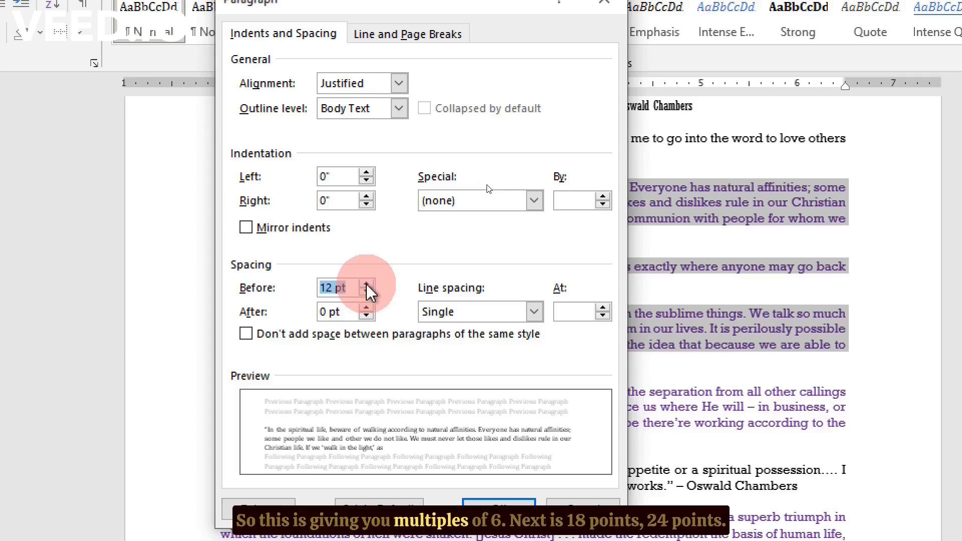
{"action": "left_click", "coordinate": [369, 286]}
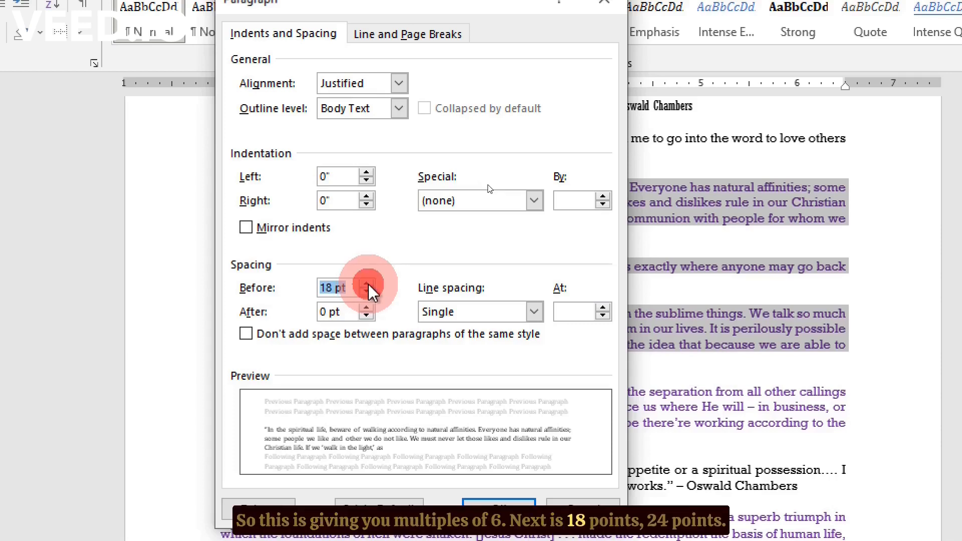
{"action": "left_click", "coordinate": [368, 285]}
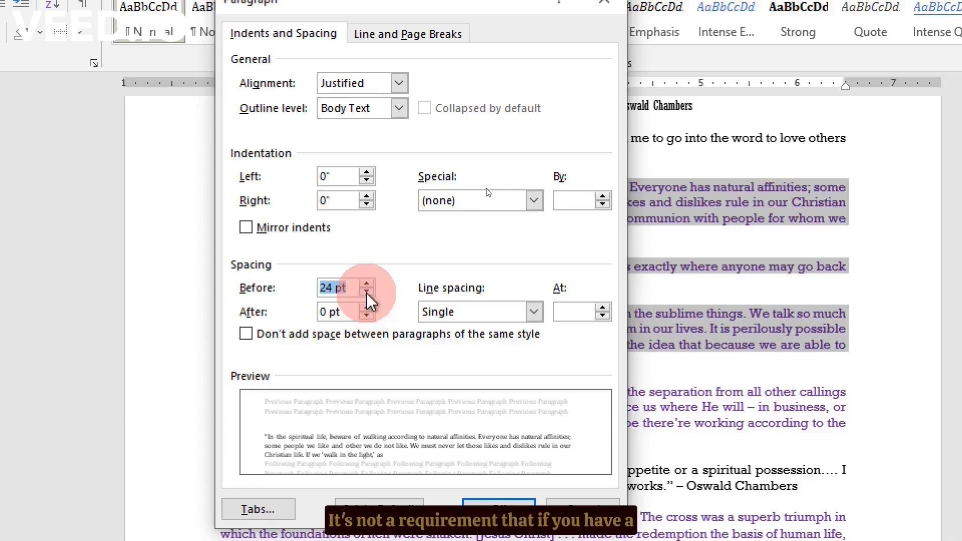
- Apply paragraph spacing of 7 pt before and 14 pt after to the selected quotes, and undo it
{"action": "left_click", "coordinate": [335, 290]}
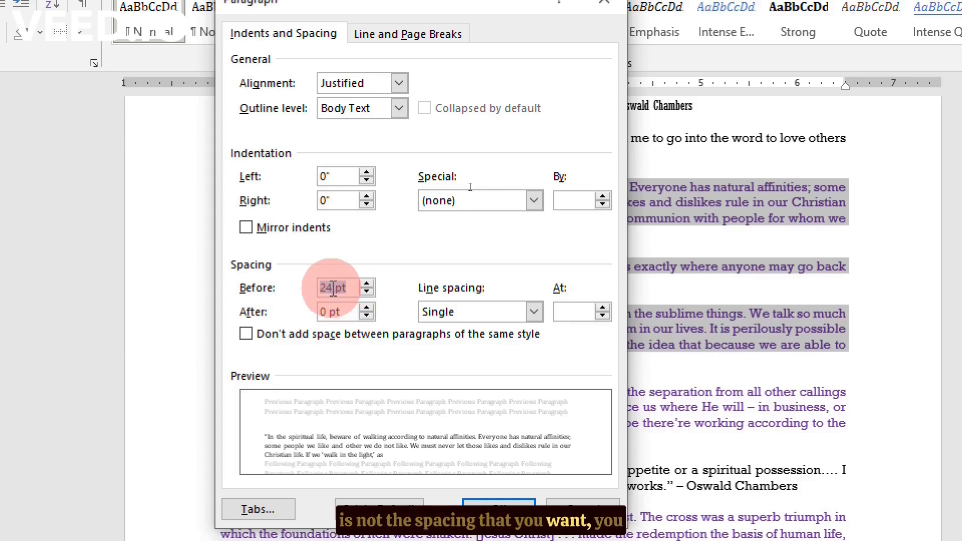
{"action": "left_click_drag", "start_coordinate": [333, 290], "coordinate": [299, 290]}
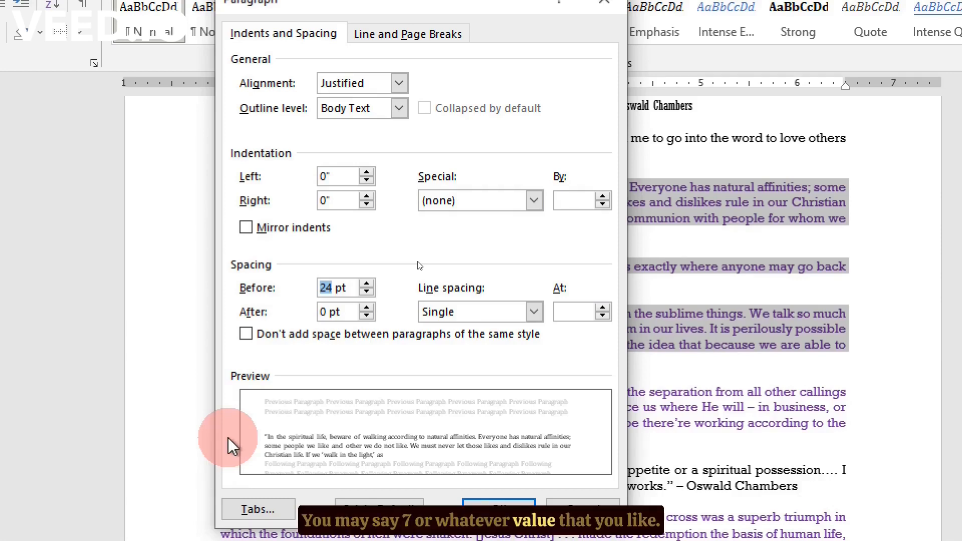
{"action": "type", "text": "7"}
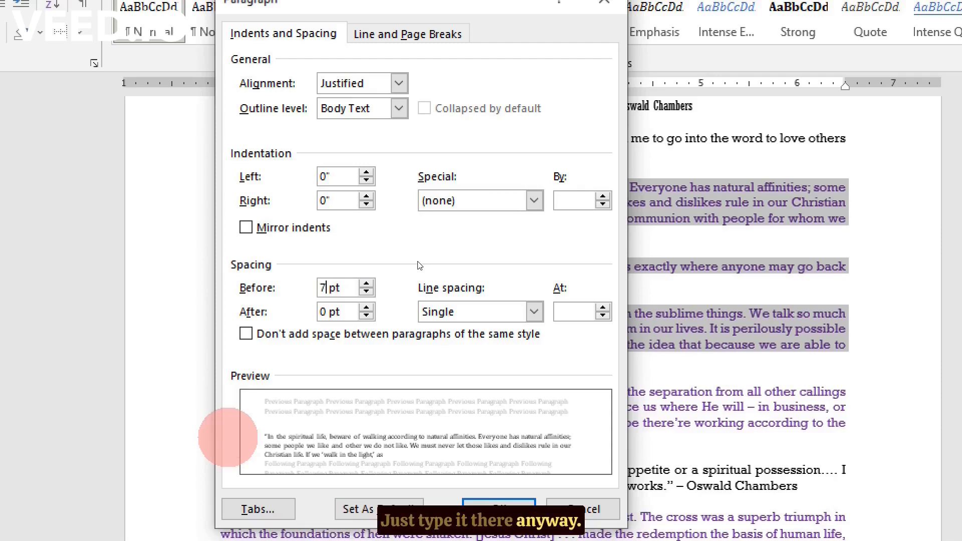
{"action": "left_click", "coordinate": [325, 311]}
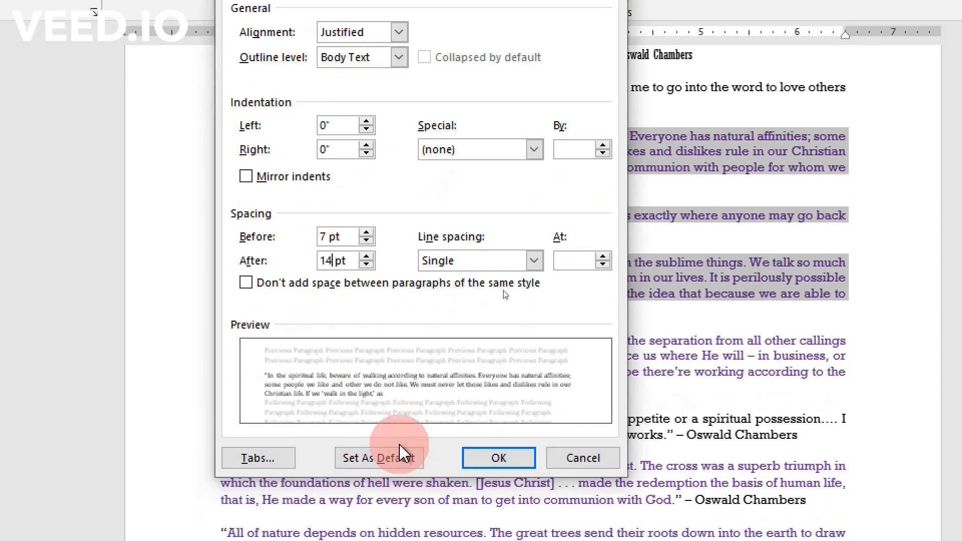
{"action": "left_click", "coordinate": [491, 458]}
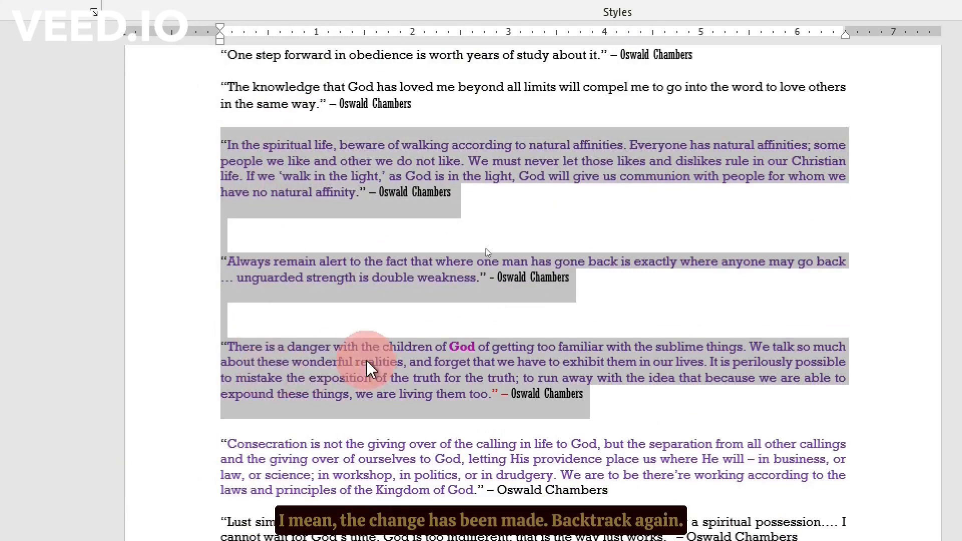
{"action": "key", "text": "ctrl+z"}
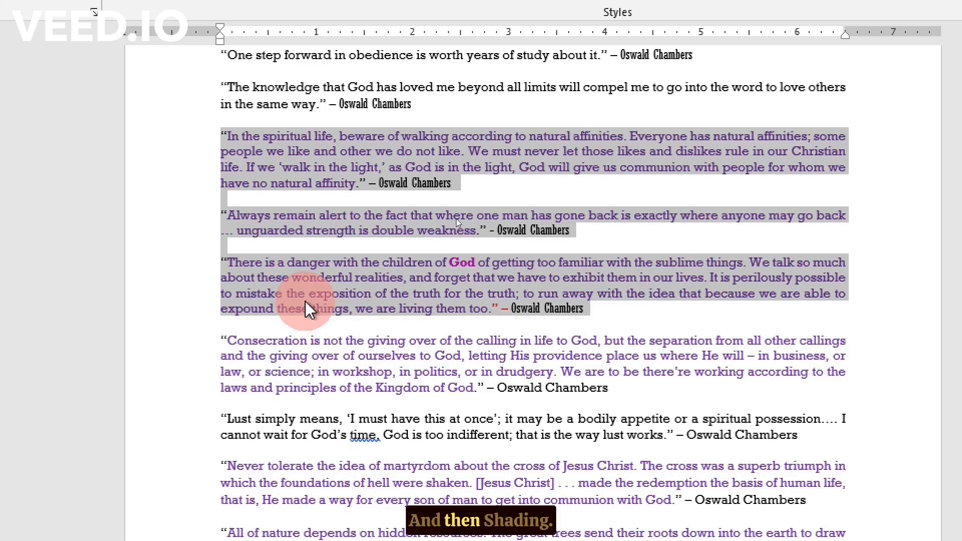
- Deselect the quotes and open the page border settings for the document
{"action": "left_click", "coordinate": [550, 191]}
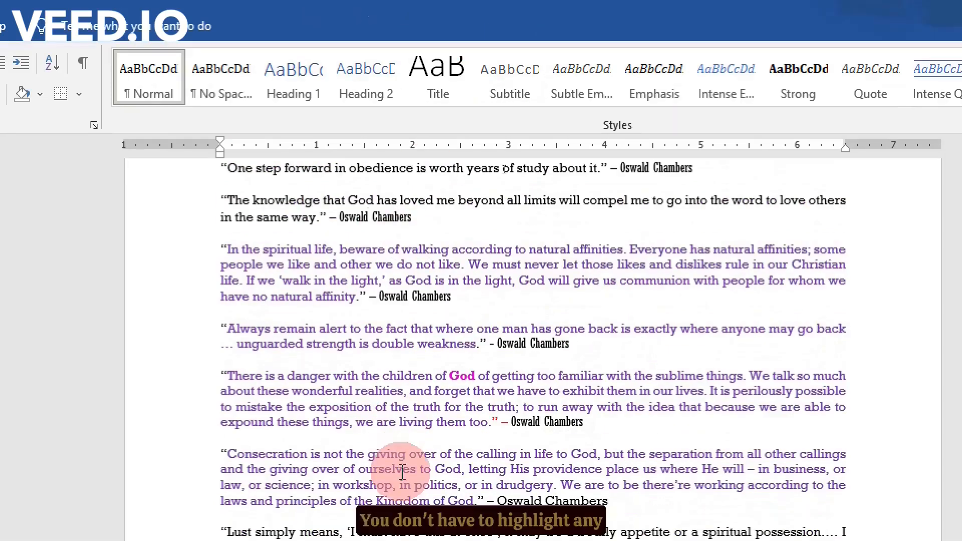
{"action": "left_click", "coordinate": [501, 293]}
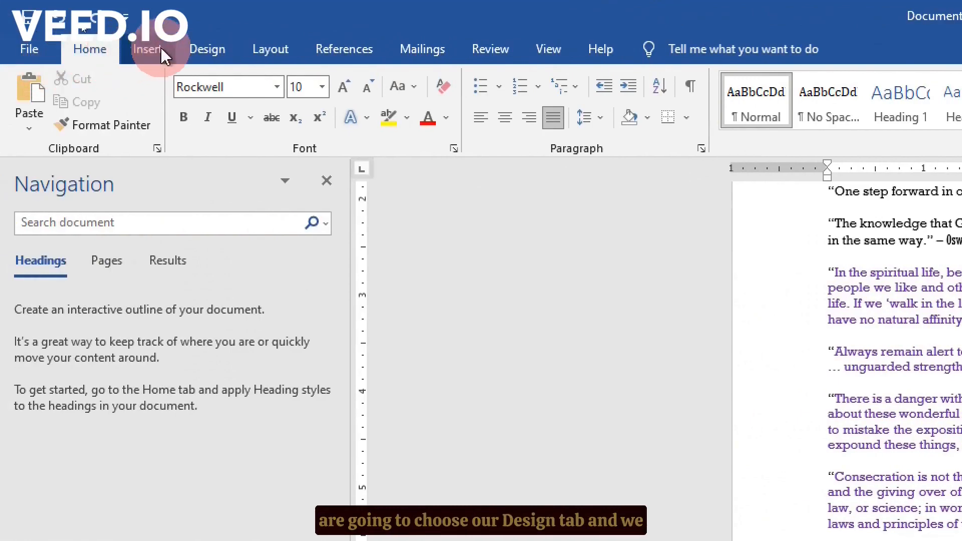
{"action": "left_click", "coordinate": [203, 54]}
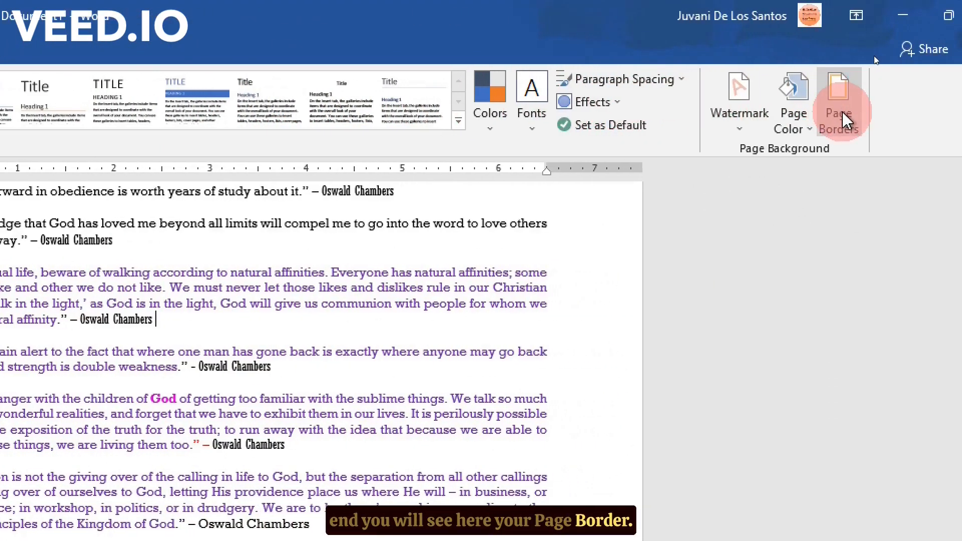
{"action": "left_click", "coordinate": [845, 120]}
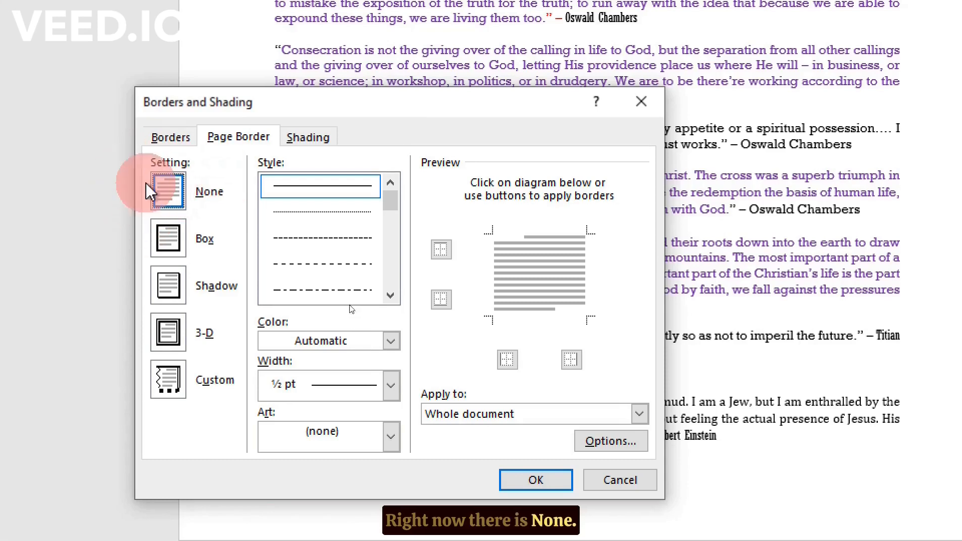
- Preview the Box, Shadow, 3-D and Custom page border settings and choose Shadow
{"action": "left_click", "coordinate": [167, 240]}
{"action": "left_click", "coordinate": [170, 291]}
{"action": "left_click", "coordinate": [165, 329]}
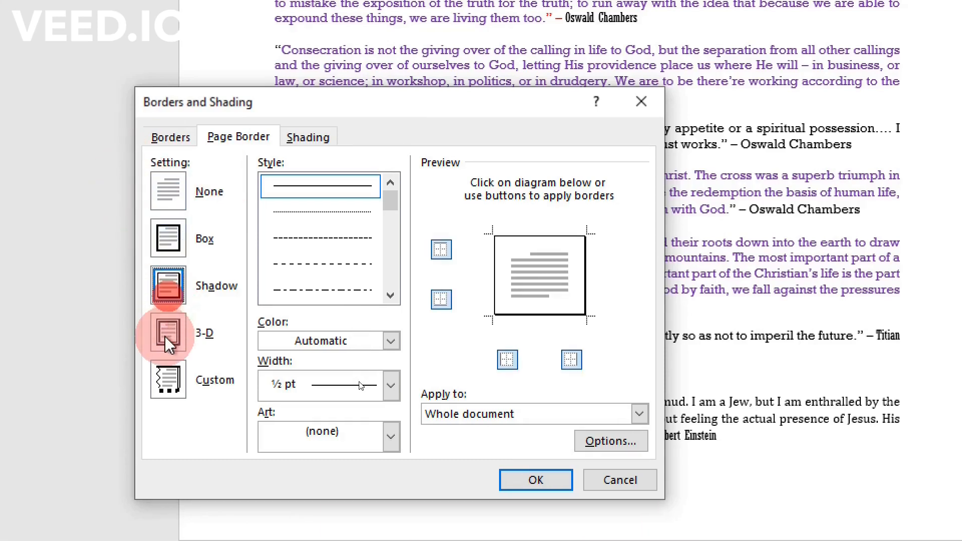
{"action": "left_click", "coordinate": [168, 384]}
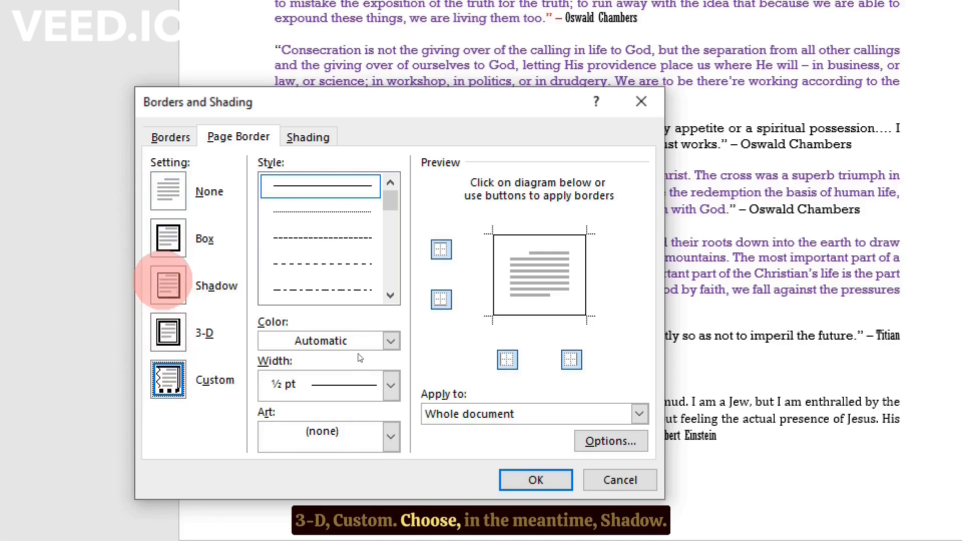
{"action": "left_click", "coordinate": [168, 287]}
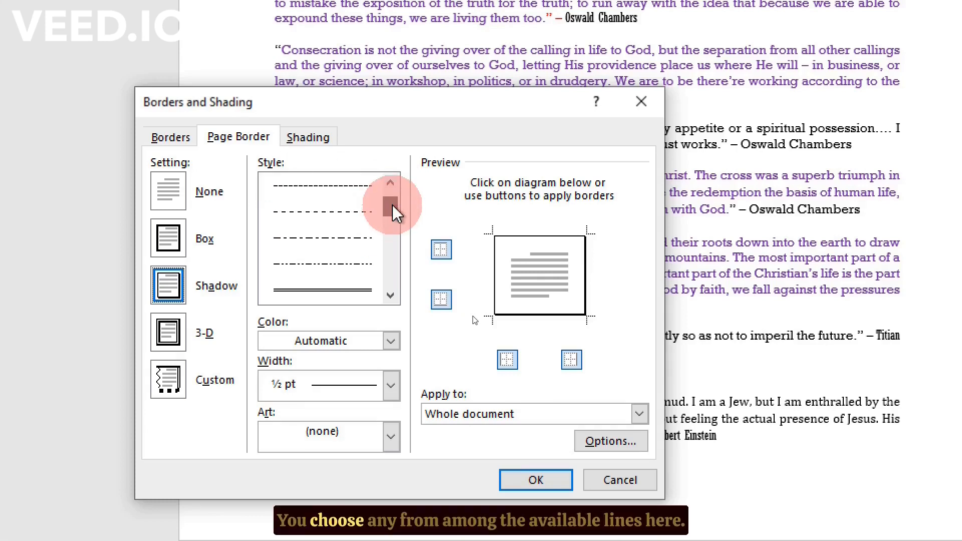
- Choose a double line style with one thin and one thick line for the page border
{"action": "mouse_move", "coordinate": [391, 207]}
{"action": "left_mouse_down"}
{"action": "mouse_move", "coordinate": [390, 288]}
{"action": "mouse_move", "coordinate": [389, 249]}
{"action": "left_mouse_up"}
{"action": "left_click", "coordinate": [298, 234]}
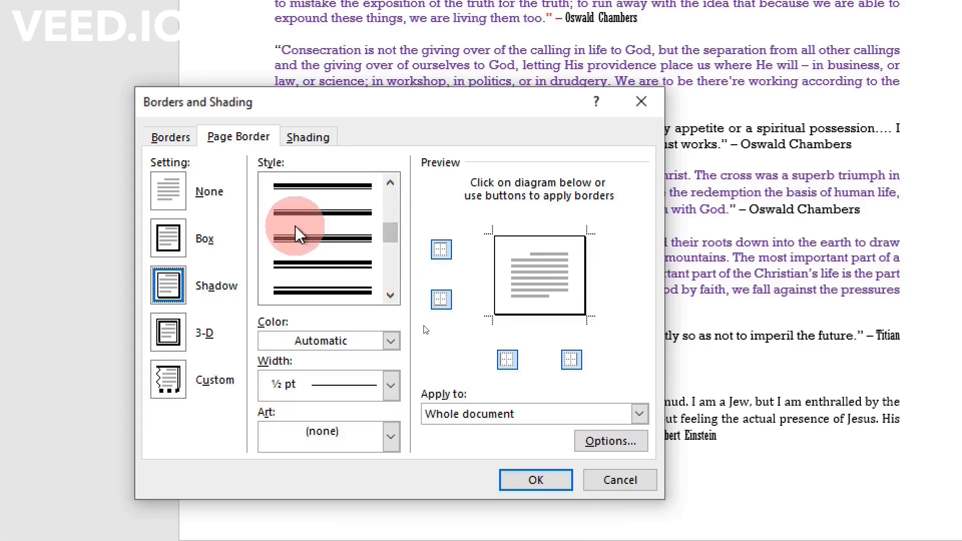
{"action": "left_click", "coordinate": [300, 223]}
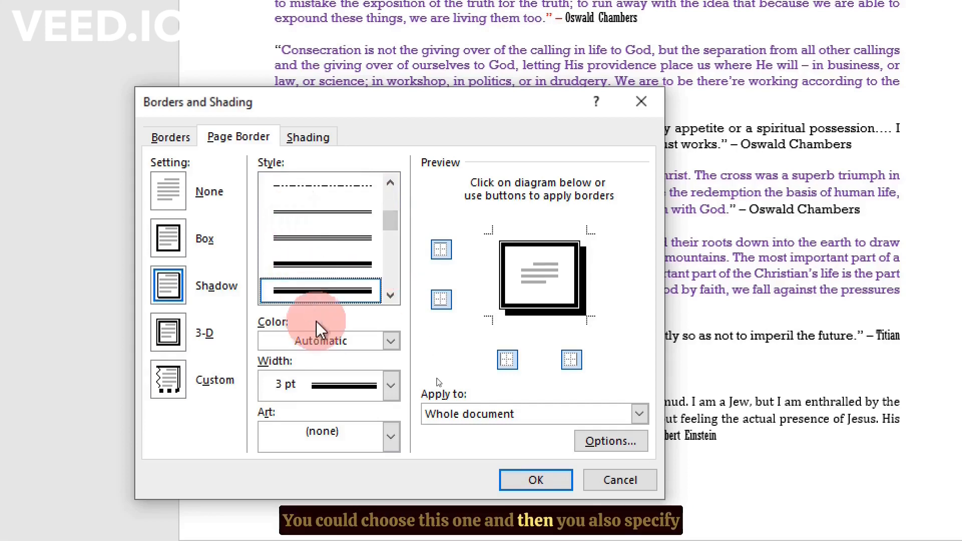
- Set the page border's color to Dark Red and its line width to 2 ¼ pt
{"action": "left_click", "coordinate": [390, 341]}
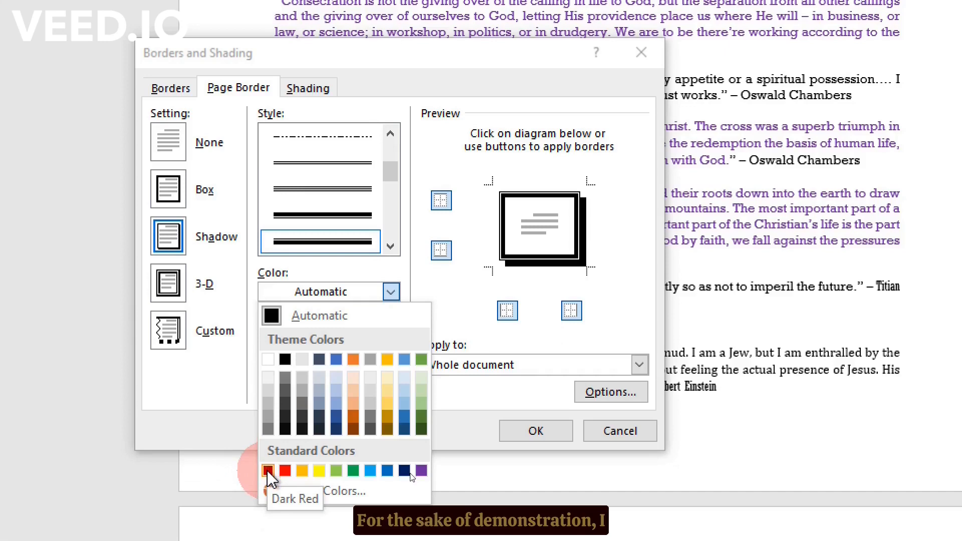
{"action": "left_click", "coordinate": [268, 472]}
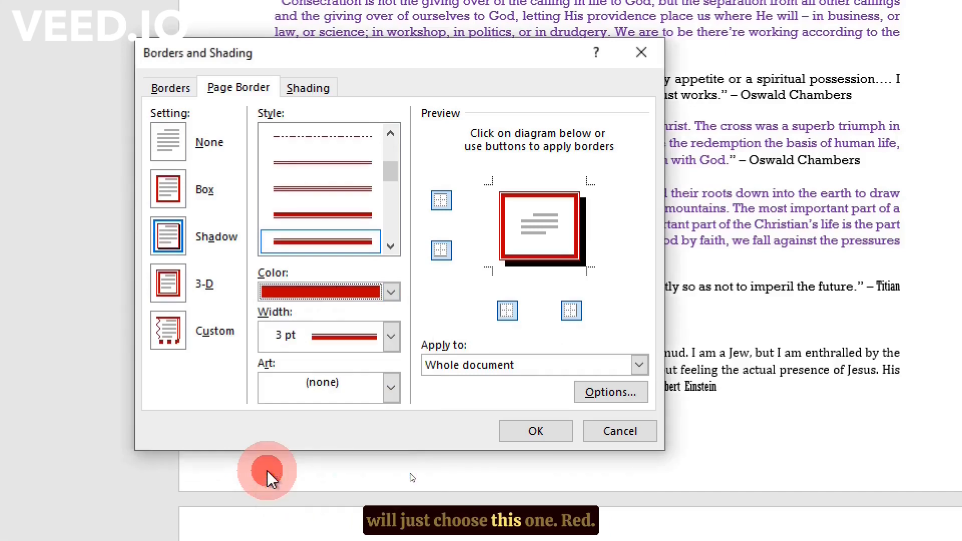
{"action": "left_click", "coordinate": [392, 343]}
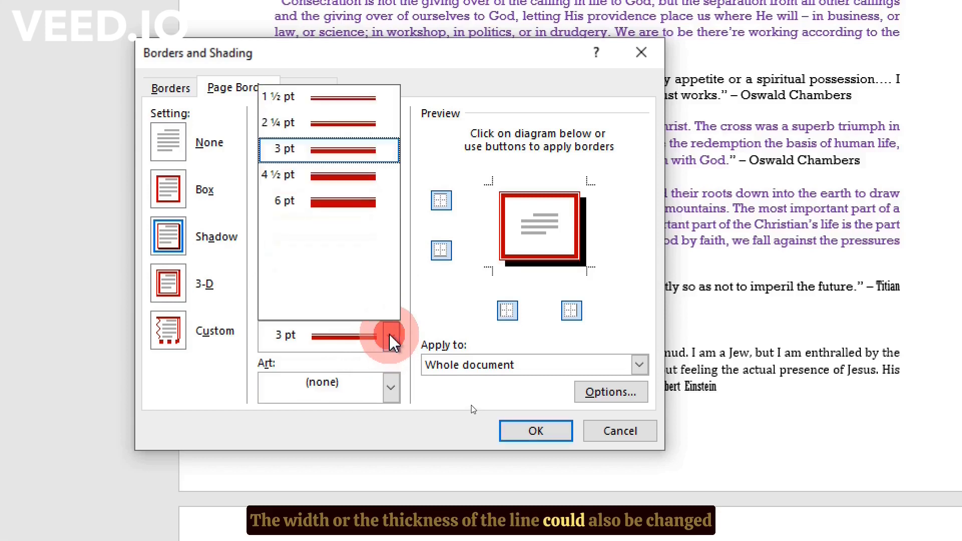
{"action": "left_click", "coordinate": [267, 178]}
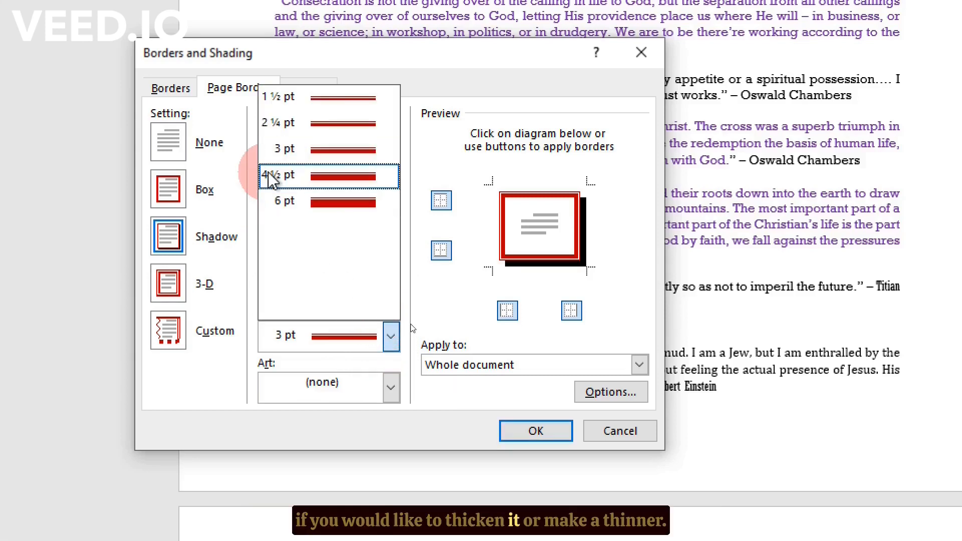
{"action": "left_click", "coordinate": [271, 124]}
{"action": "left_click", "coordinate": [532, 439]}
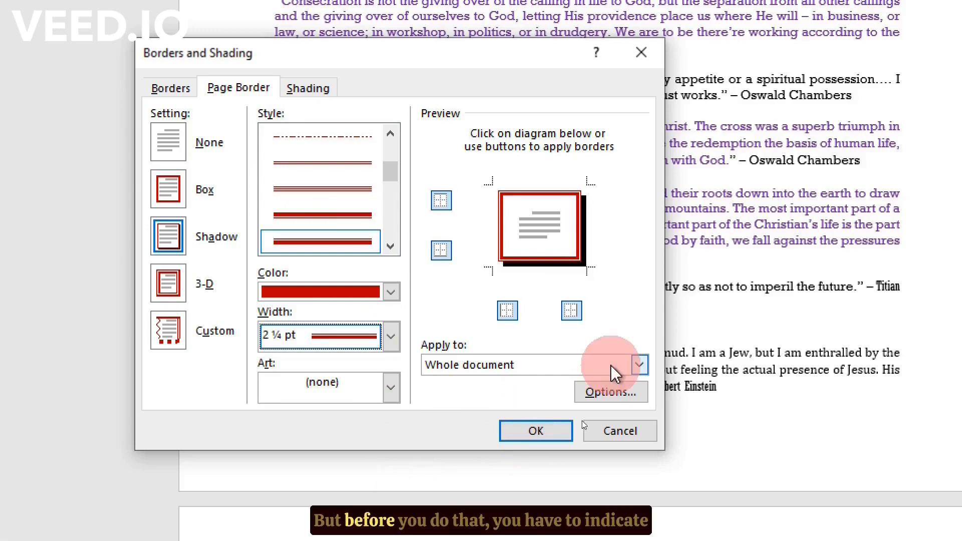
- Apply the page border to this section only and review it on the page
{"action": "left_click", "coordinate": [640, 366]}
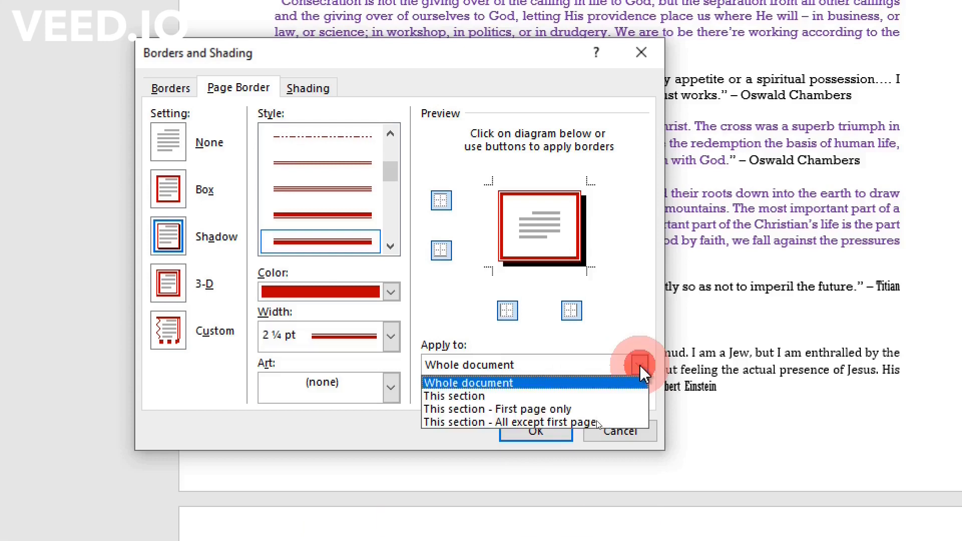
{"action": "left_click", "coordinate": [449, 397]}
{"action": "left_click", "coordinate": [546, 434]}
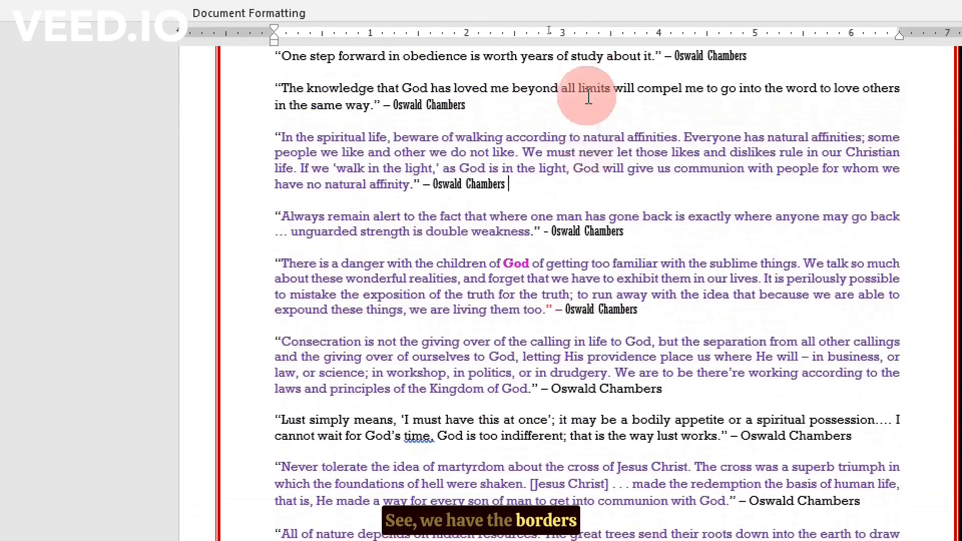
{"action": "scroll", "coordinate": [500, 424], "scroll_direction": "down", "scroll_amount": 15}
{"action": "scroll", "coordinate": [500, 423], "scroll_direction": "down", "scroll_amount": 5}
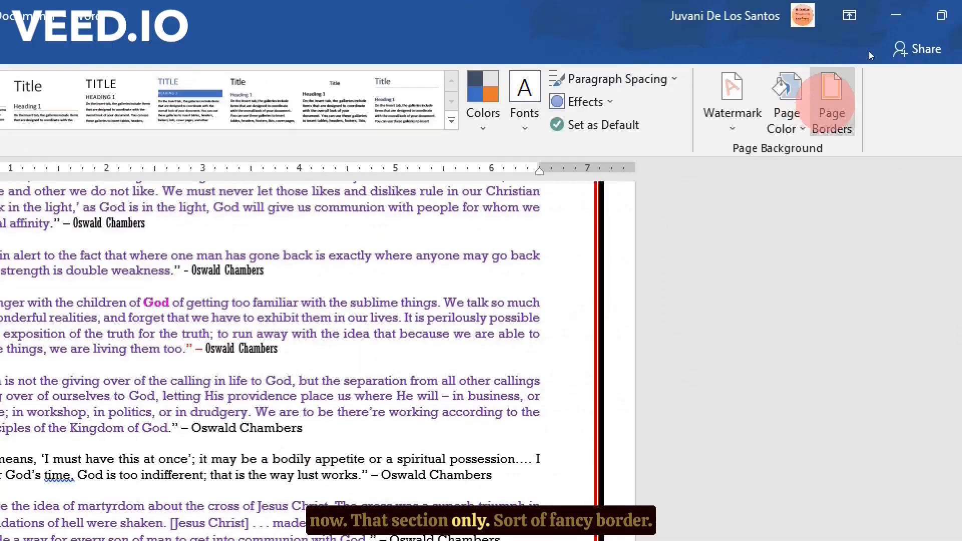
- Reopen the page border settings, try the apple and cake slice art borders, and set the art back to none
{"action": "left_click", "coordinate": [832, 107]}
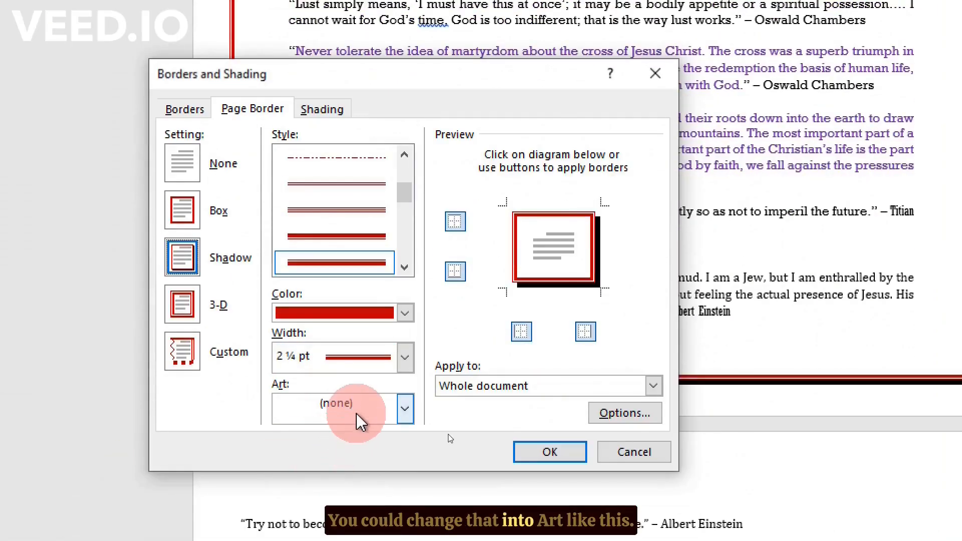
{"action": "left_click", "coordinate": [404, 408]}
{"action": "left_click", "coordinate": [321, 465]}
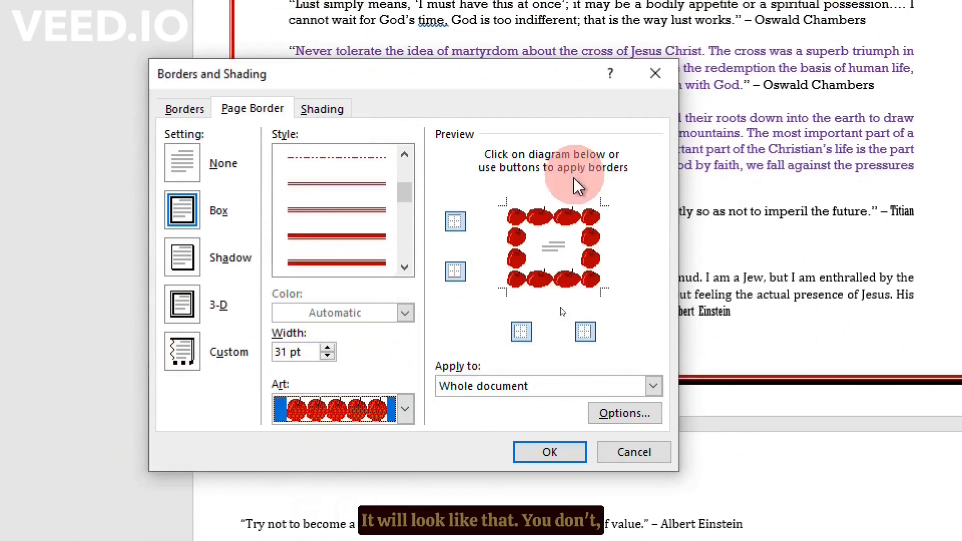
{"action": "left_click", "coordinate": [405, 408]}
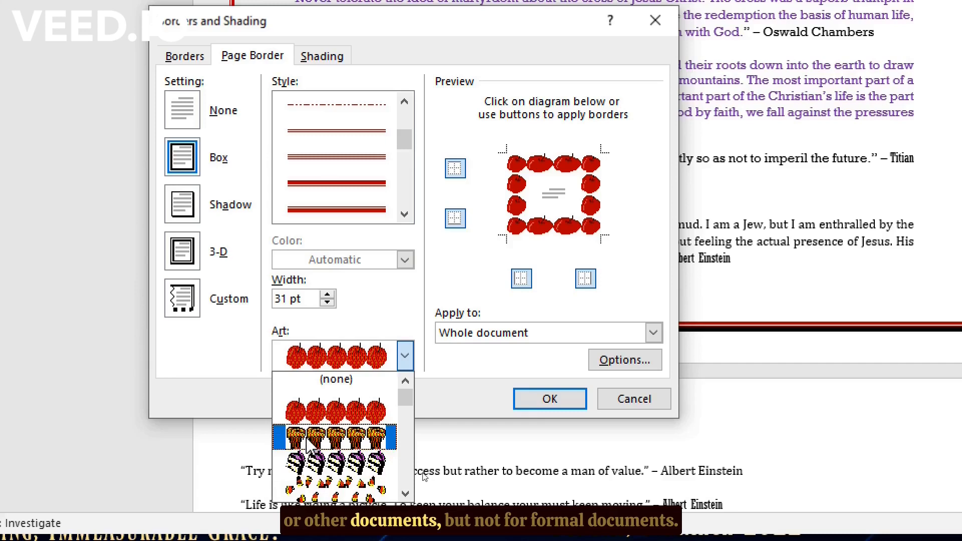
{"action": "left_click", "coordinate": [309, 466]}
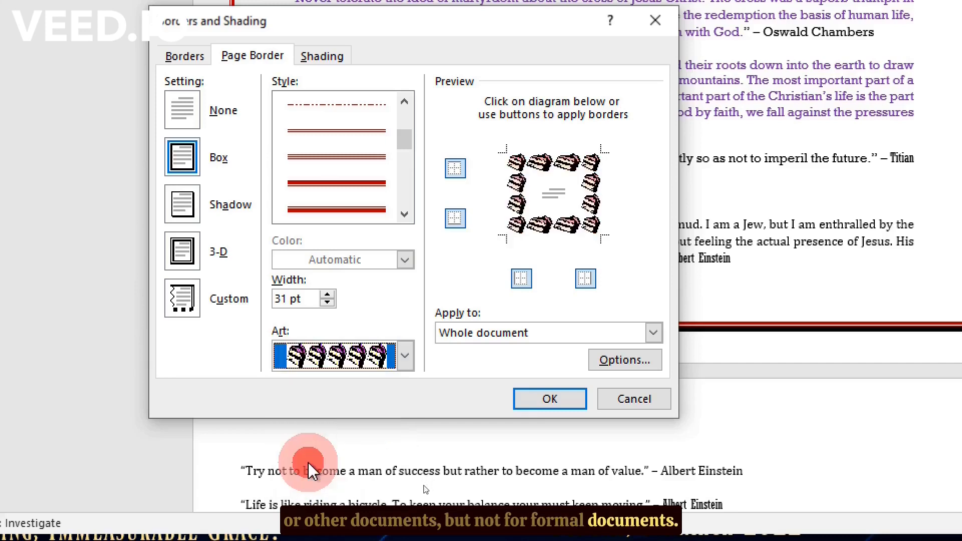
{"action": "left_click", "coordinate": [406, 357]}
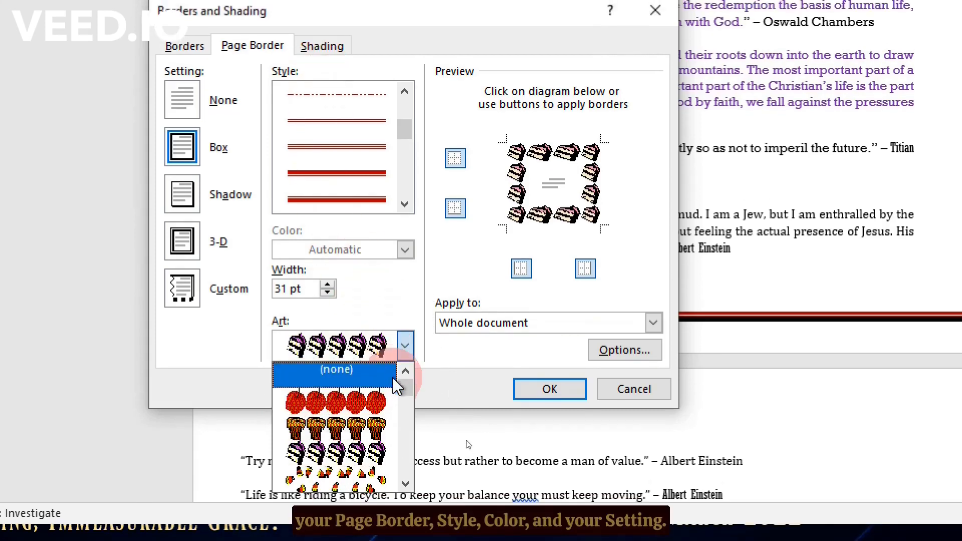
{"action": "left_click", "coordinate": [407, 347]}
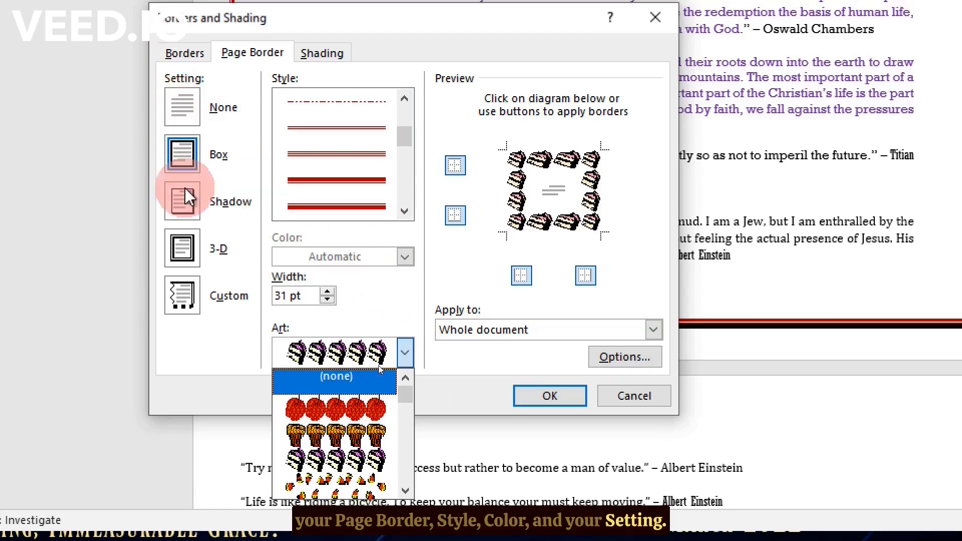
{"action": "left_click", "coordinate": [341, 389]}
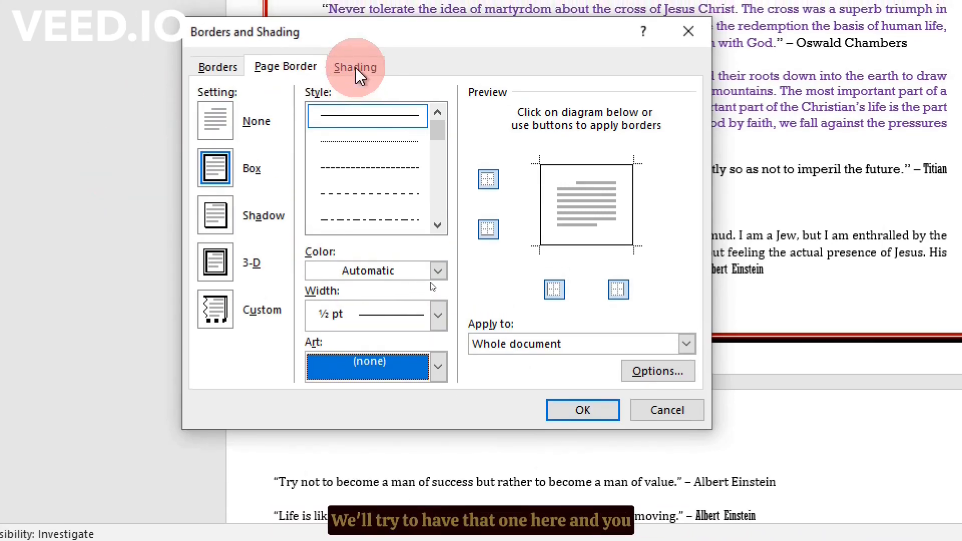
- Choose a light gold fill as the shading for the current paragraph
{"action": "left_click", "coordinate": [357, 70]}
{"action": "left_click", "coordinate": [316, 117]}
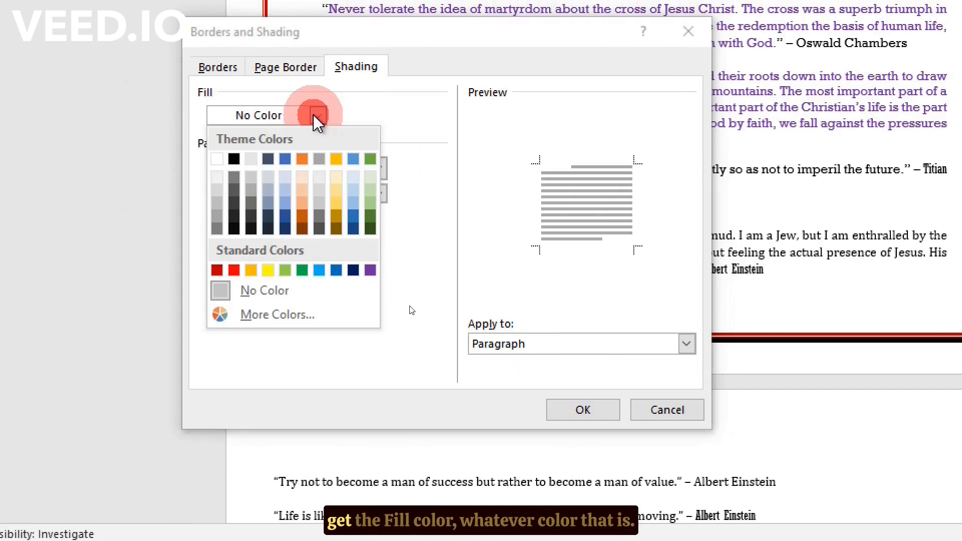
{"action": "left_click", "coordinate": [336, 191]}
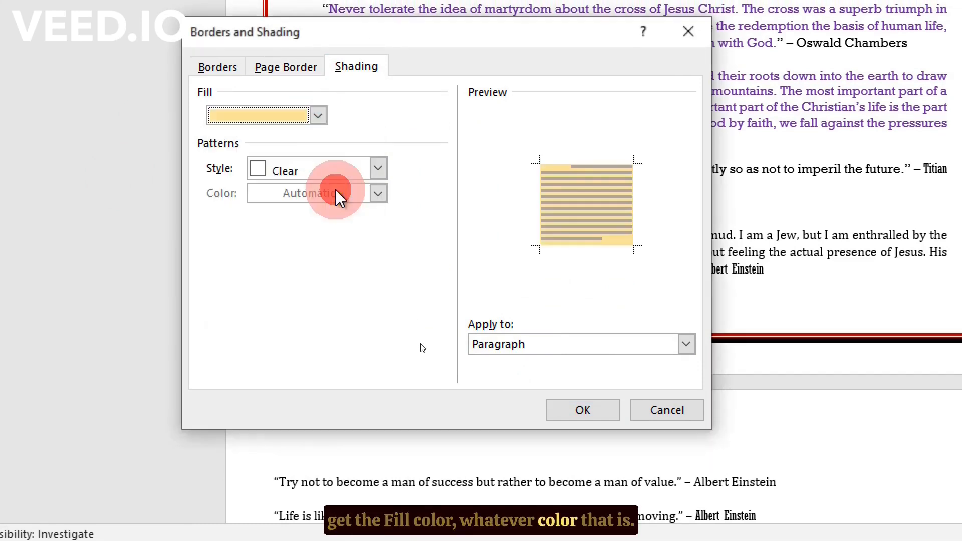
- Add the Lt Up Diagonal pattern to the paragraph's shading, apply it, and undo the change
{"action": "left_click", "coordinate": [378, 169]}
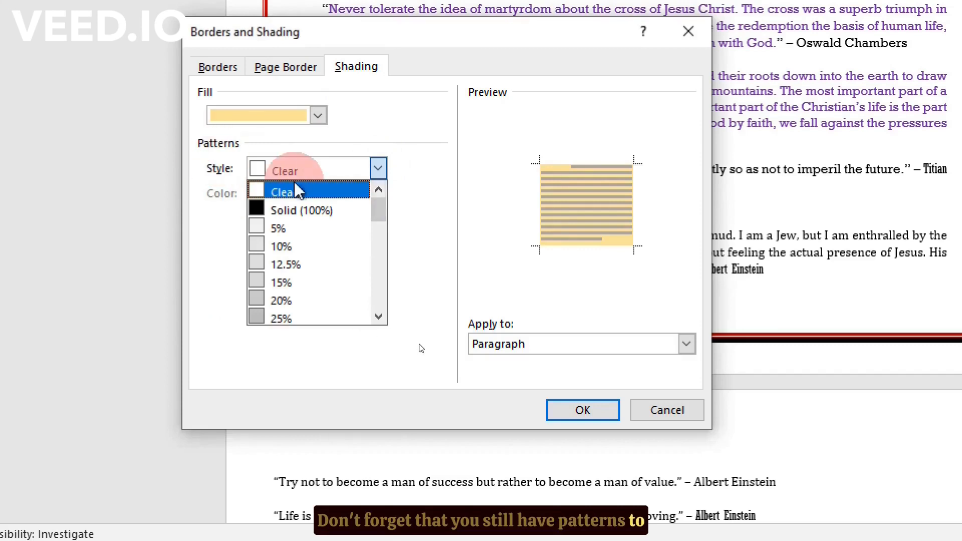
{"action": "left_click_drag", "start_coordinate": [380, 215], "coordinate": [378, 316]}
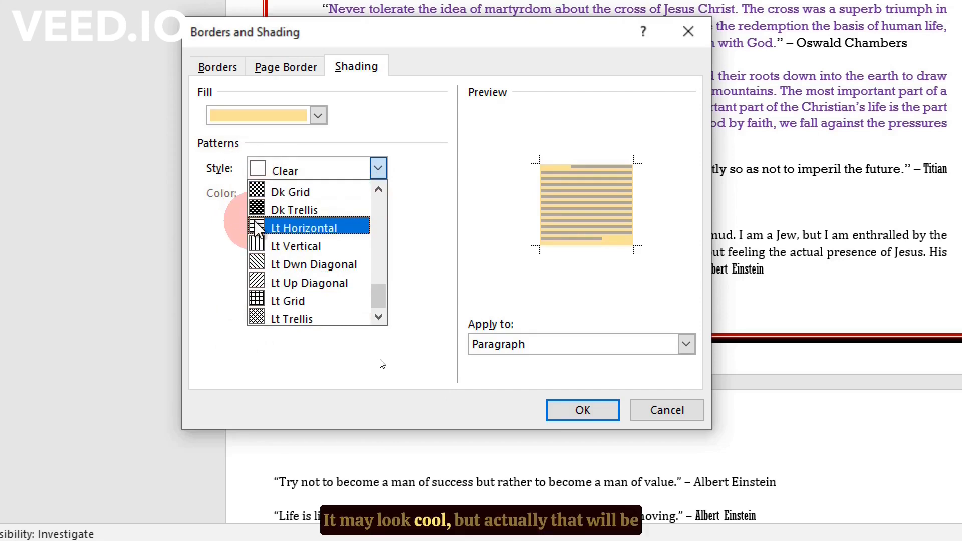
{"action": "left_click_drag", "start_coordinate": [378, 296], "coordinate": [383, 242]}
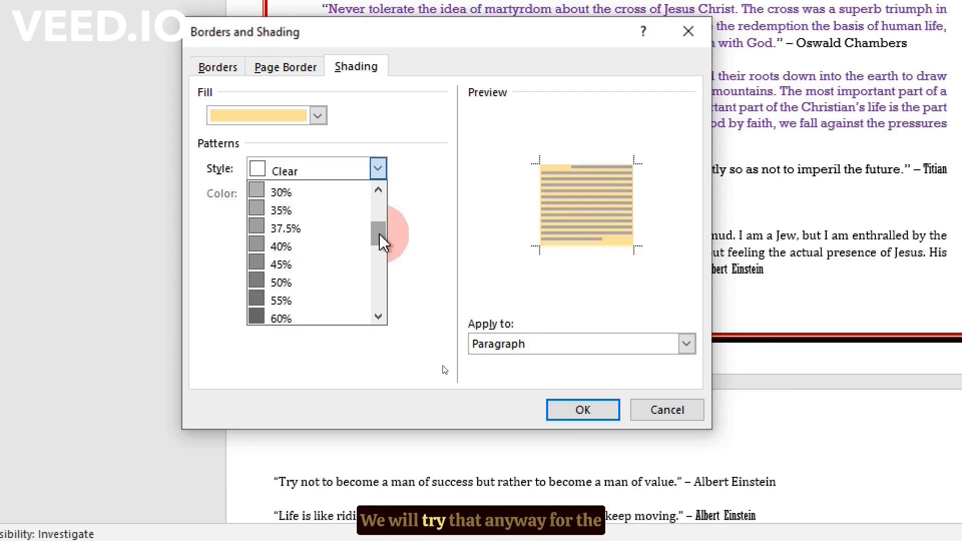
{"action": "left_click_drag", "start_coordinate": [383, 242], "coordinate": [379, 294]}
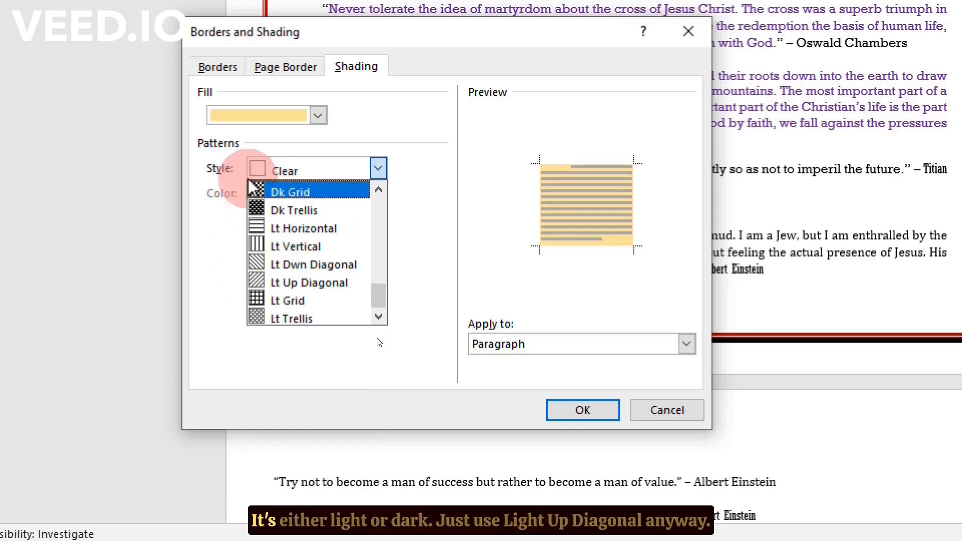
{"action": "left_click", "coordinate": [264, 284]}
{"action": "left_click", "coordinate": [579, 416]}
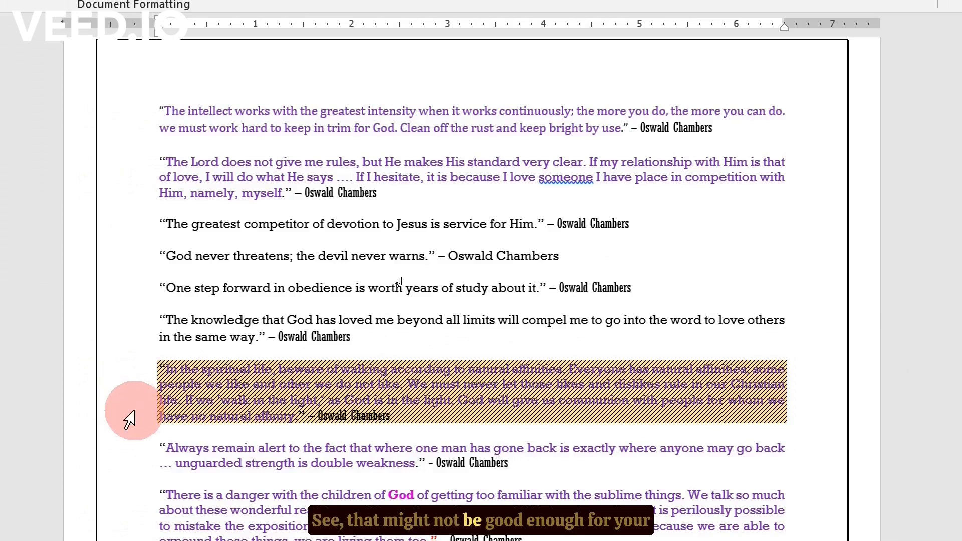
{"action": "scroll", "coordinate": [477, 318], "scroll_direction": "down", "scroll_amount": 3}
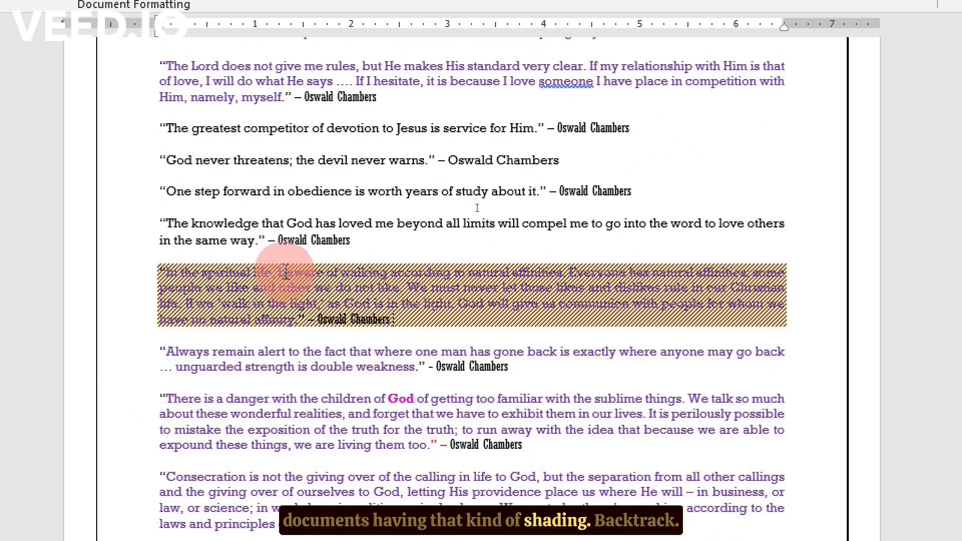
{"action": "key", "text": "ctrl+z"}
- Select all the quotes on the page, shade their paragraphs with a light green fill, and deselect them
{"action": "left_click_drag", "start_coordinate": [163, 158], "coordinate": [607, 68]}
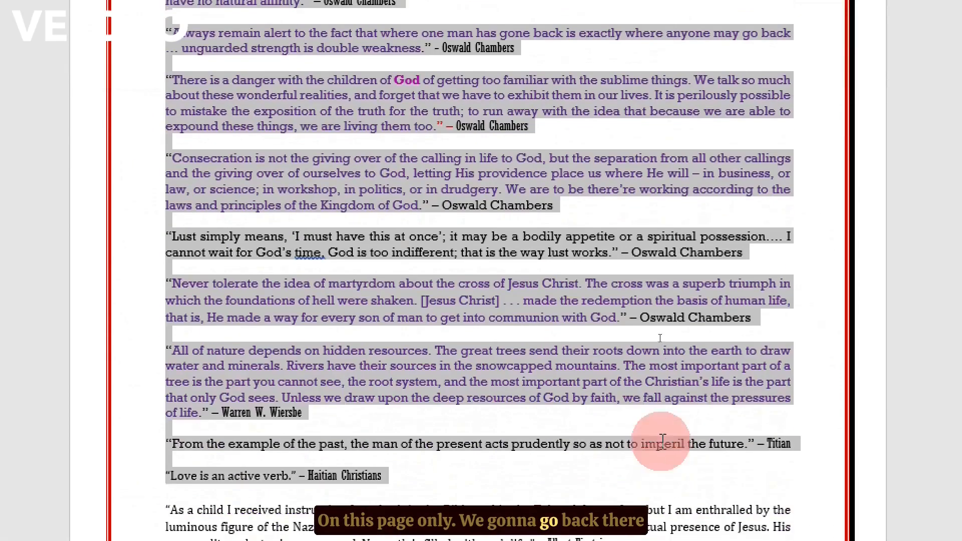
{"action": "left_click_drag", "start_coordinate": [655, 440], "coordinate": [654, 468]}
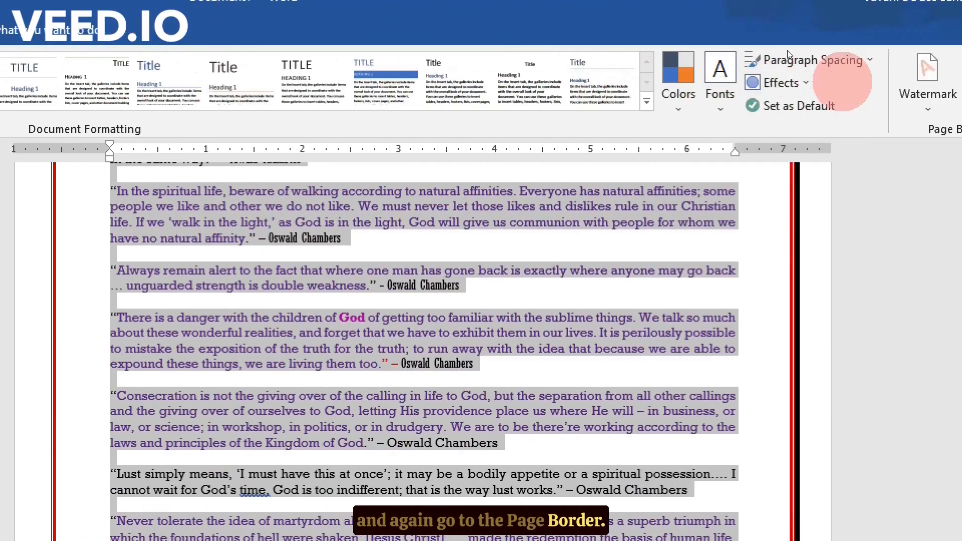
{"action": "left_click", "coordinate": [844, 98]}
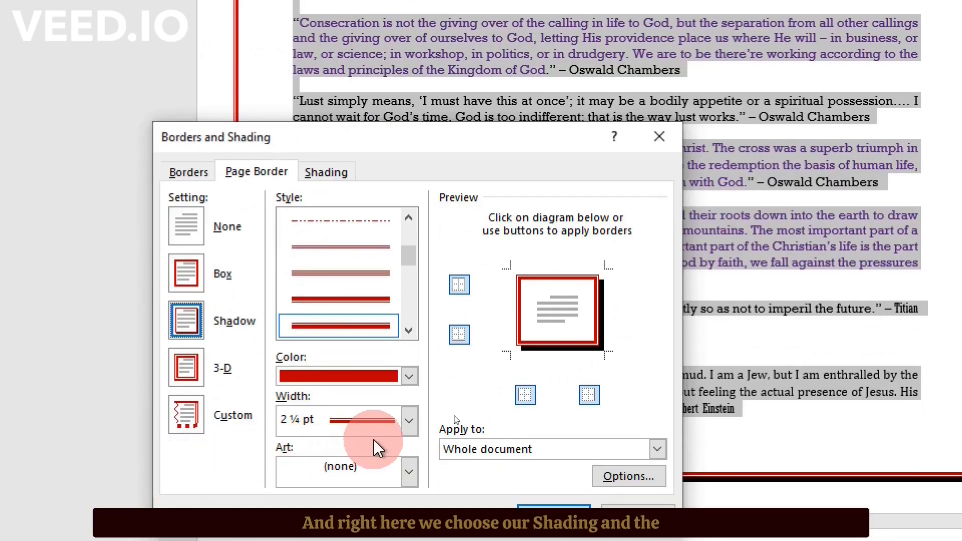
{"action": "left_click", "coordinate": [325, 172]}
{"action": "left_click", "coordinate": [288, 221]}
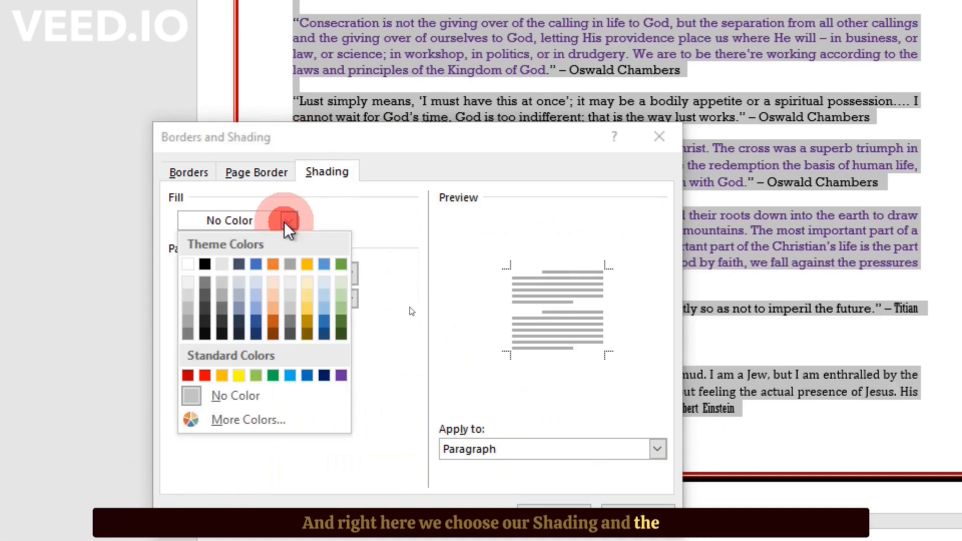
{"action": "left_click", "coordinate": [342, 287]}
{"action": "left_click", "coordinate": [541, 454]}
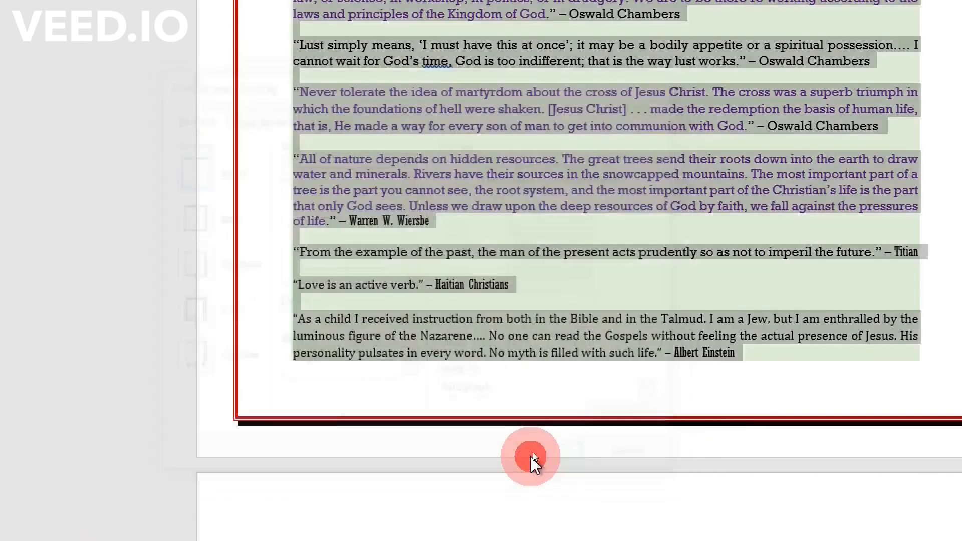
{"action": "left_click", "coordinate": [569, 241]}
{"action": "scroll", "coordinate": [366, 322], "scroll_direction": "down", "scroll_amount": 5}
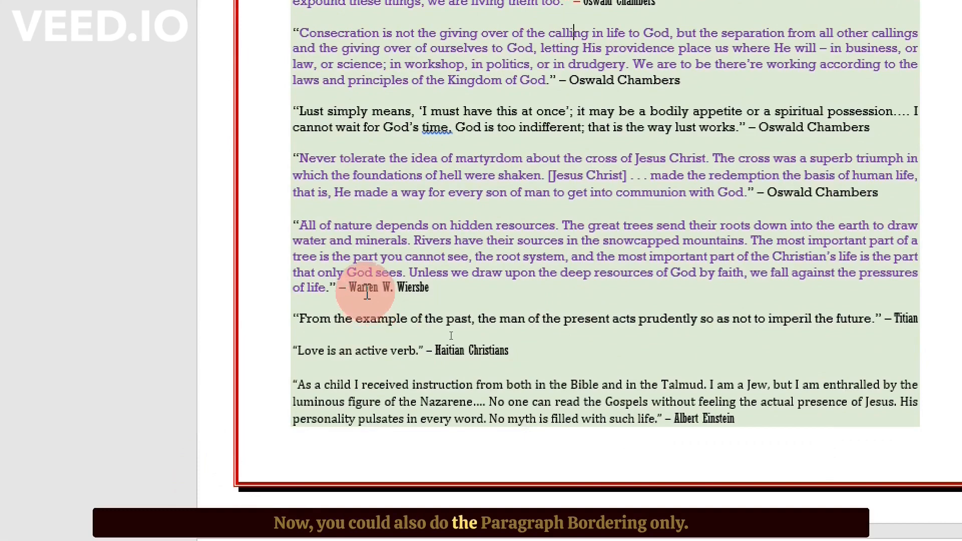
{"action": "scroll", "coordinate": [311, 64], "scroll_direction": "up", "scroll_amount": 4}
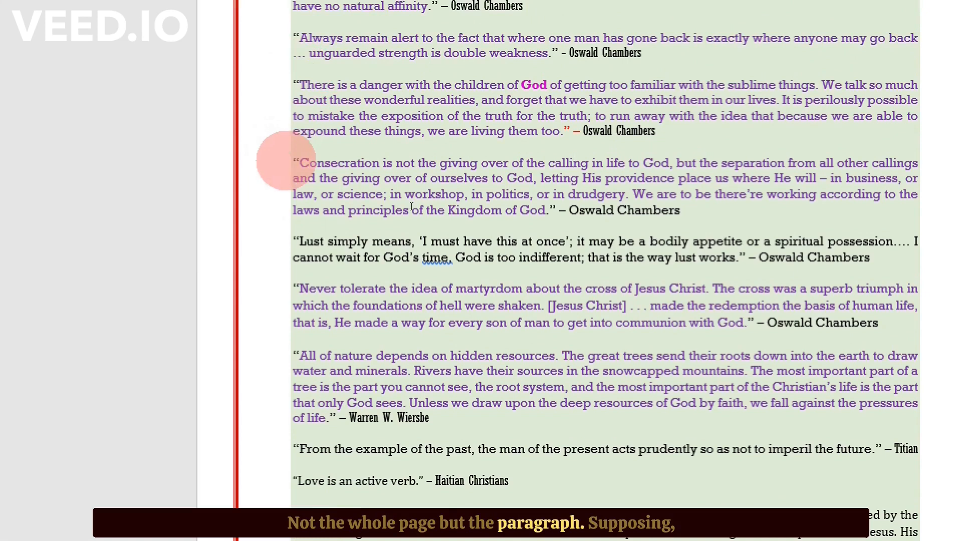
- Select the quote starting with "Consecration", open its border settings, and choose the Box setting
{"action": "left_click_drag", "start_coordinate": [292, 161], "coordinate": [751, 217]}
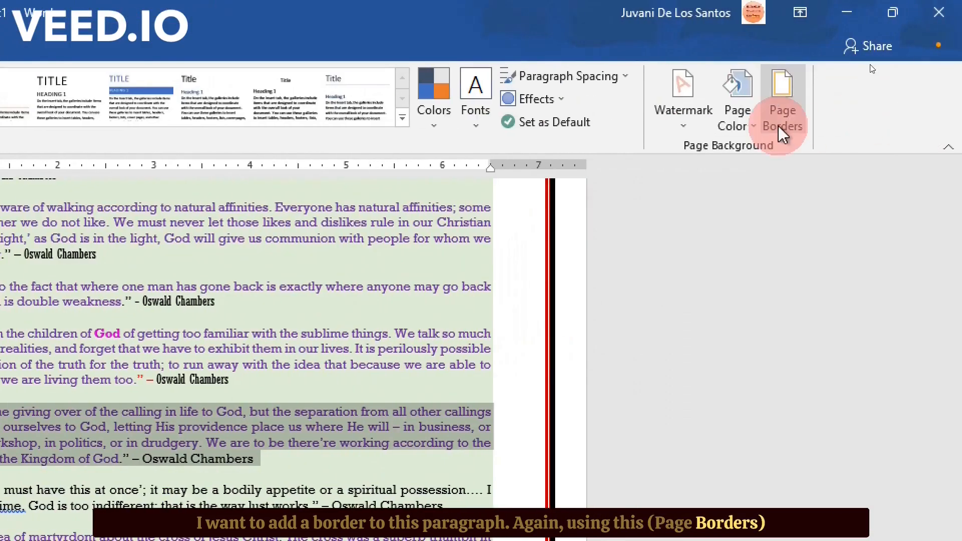
{"action": "left_click", "coordinate": [783, 129]}
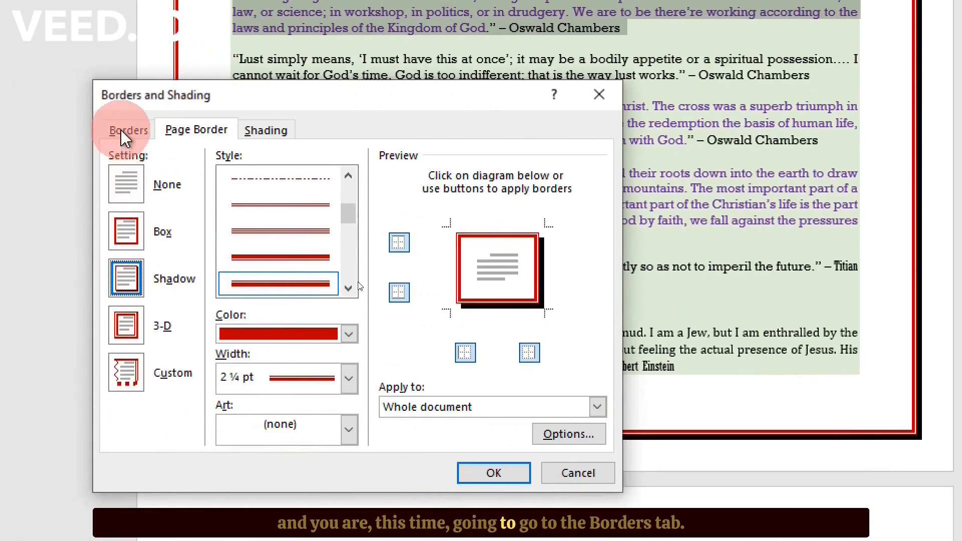
{"action": "left_click", "coordinate": [123, 133]}
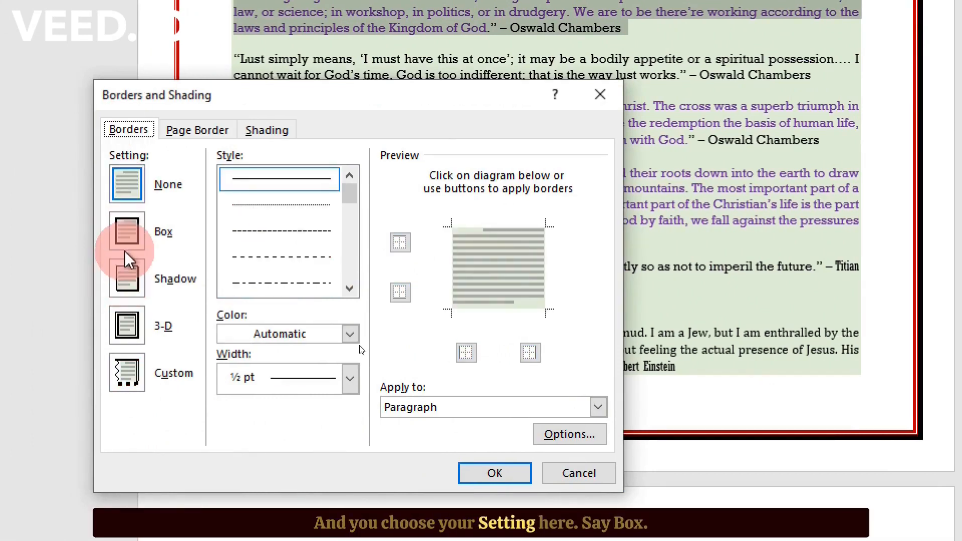
{"action": "left_click", "coordinate": [127, 231]}
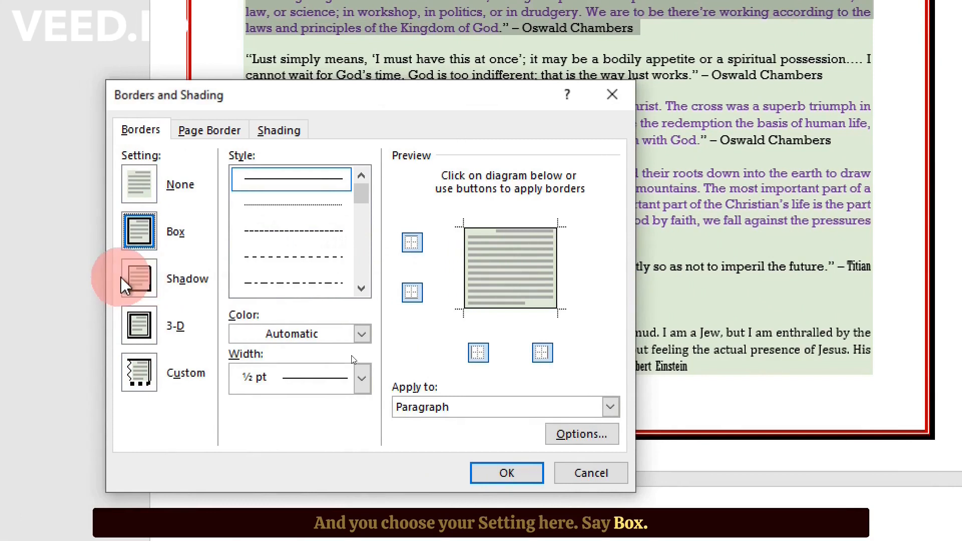
- Give the box border a triple-line style in dark green and apply it to the selected paragraph
{"action": "left_click_drag", "start_coordinate": [362, 203], "coordinate": [361, 223]}
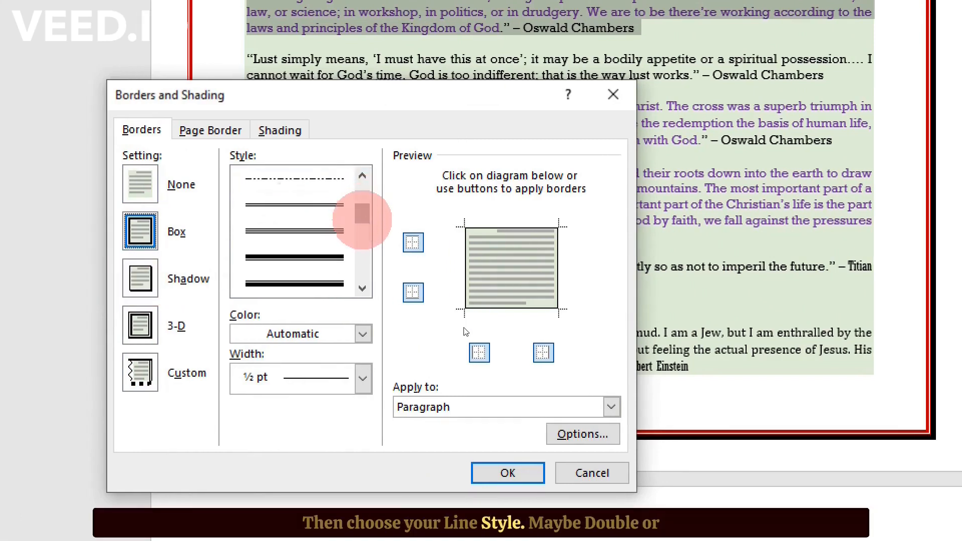
{"action": "left_click", "coordinate": [281, 230]}
{"action": "left_click", "coordinate": [363, 335]}
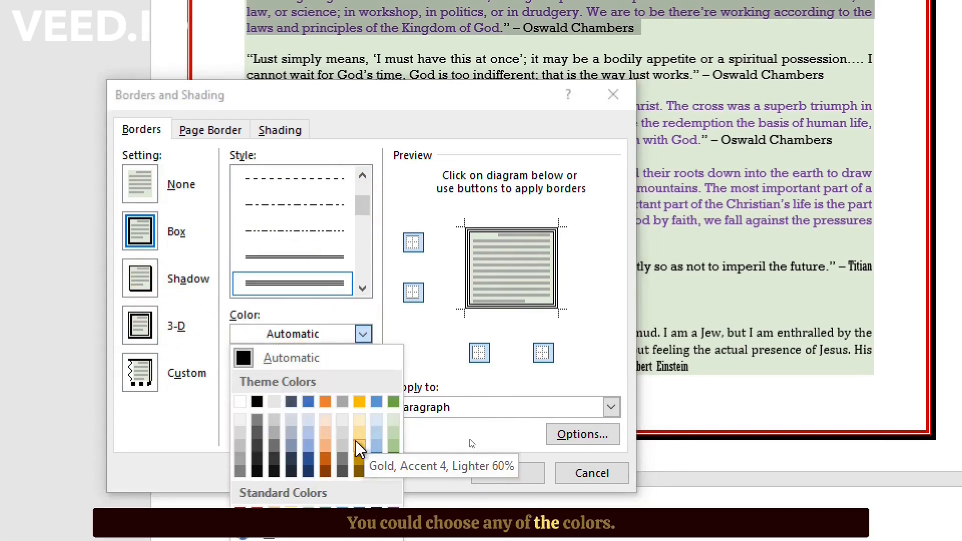
{"action": "left_click", "coordinate": [393, 458]}
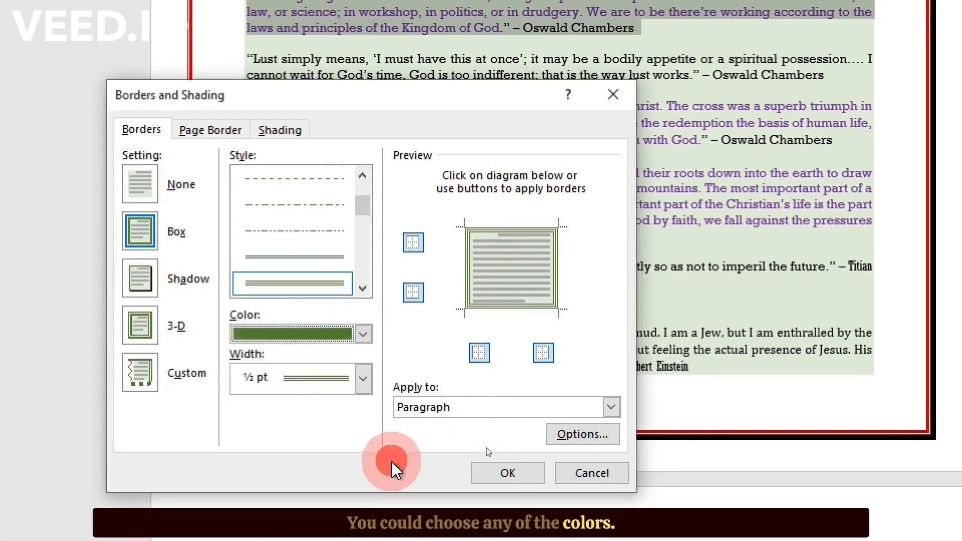
{"action": "left_click", "coordinate": [555, 420]}
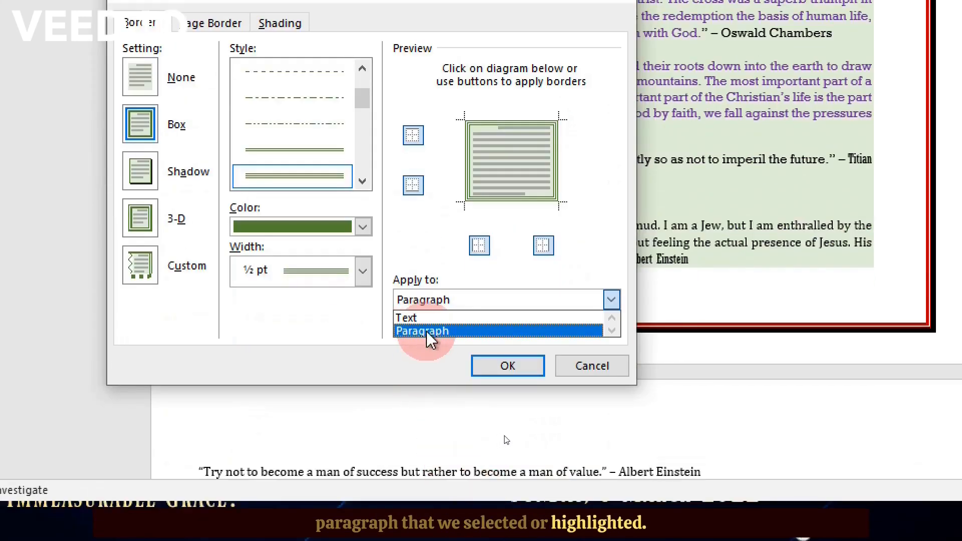
{"action": "left_click", "coordinate": [426, 533]}
{"action": "left_click", "coordinate": [494, 366]}
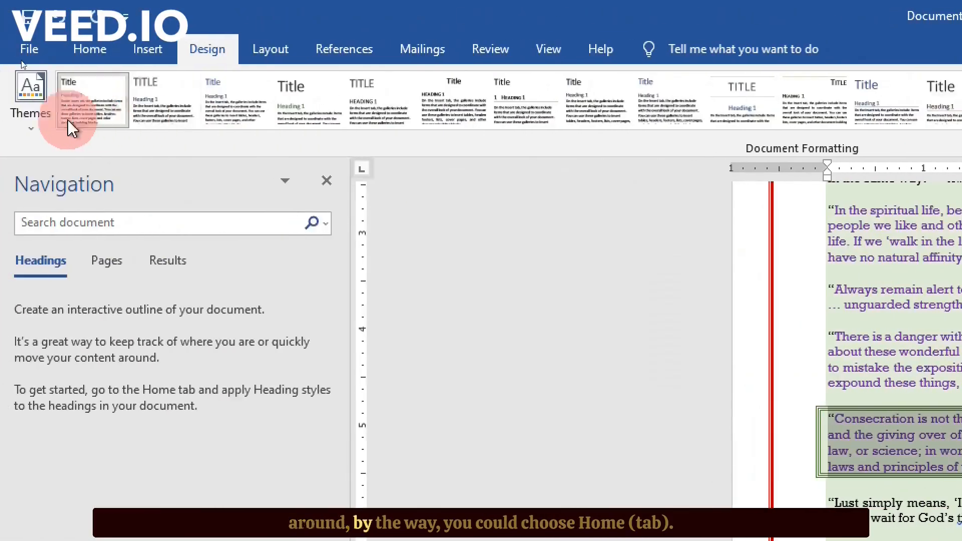
- Shade the bordered "Consecration" paragraph with an Orange, Accent 2, Lighter 60% fill
{"action": "left_click", "coordinate": [89, 55]}
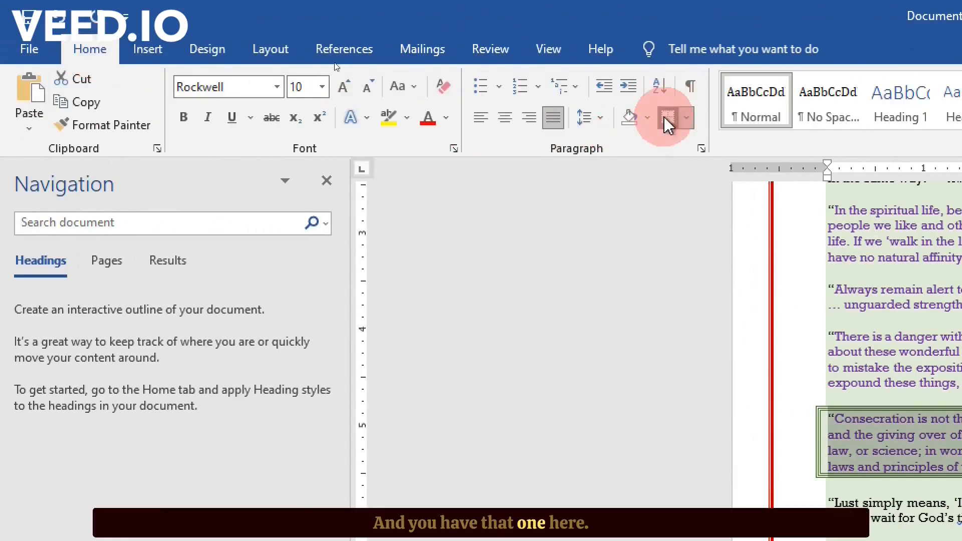
{"action": "left_click", "coordinate": [685, 119]}
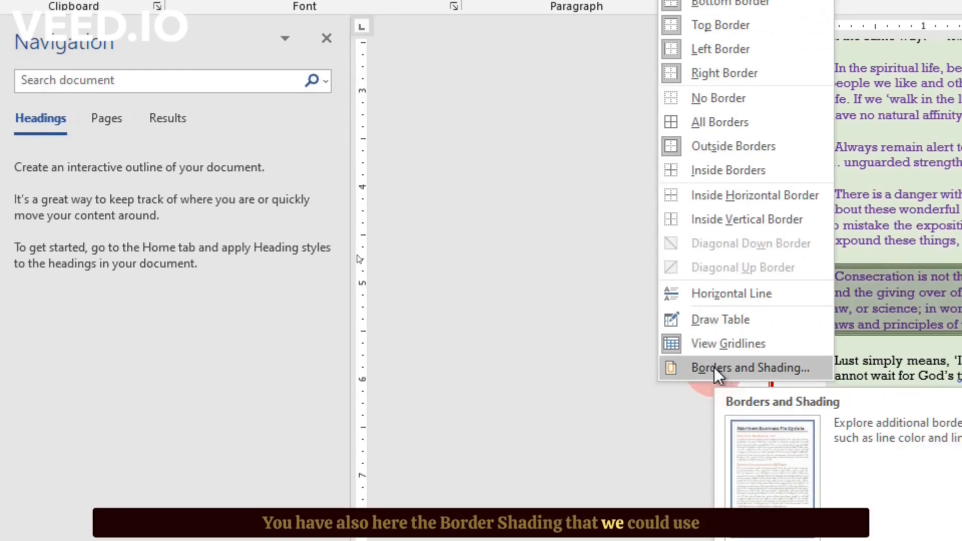
{"action": "left_click", "coordinate": [714, 368]}
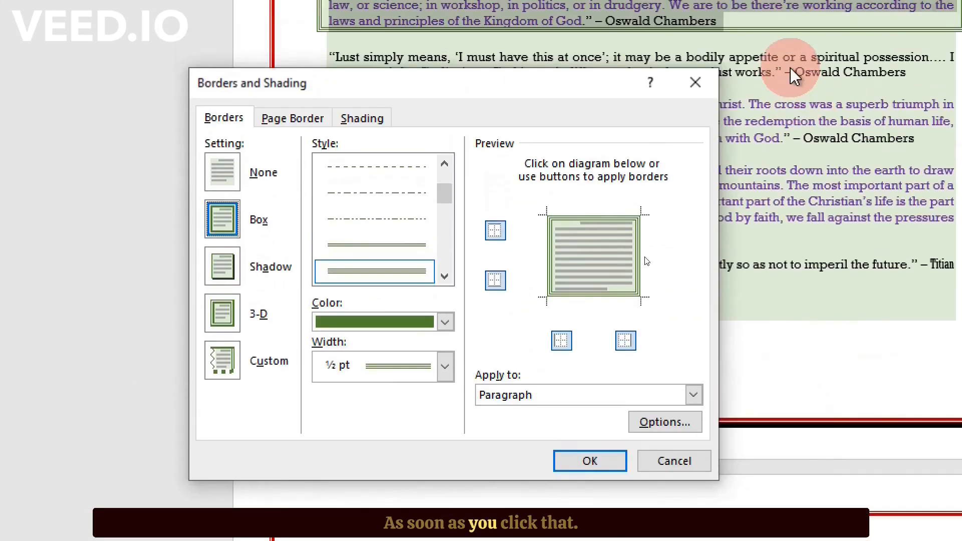
{"action": "left_click", "coordinate": [354, 117]}
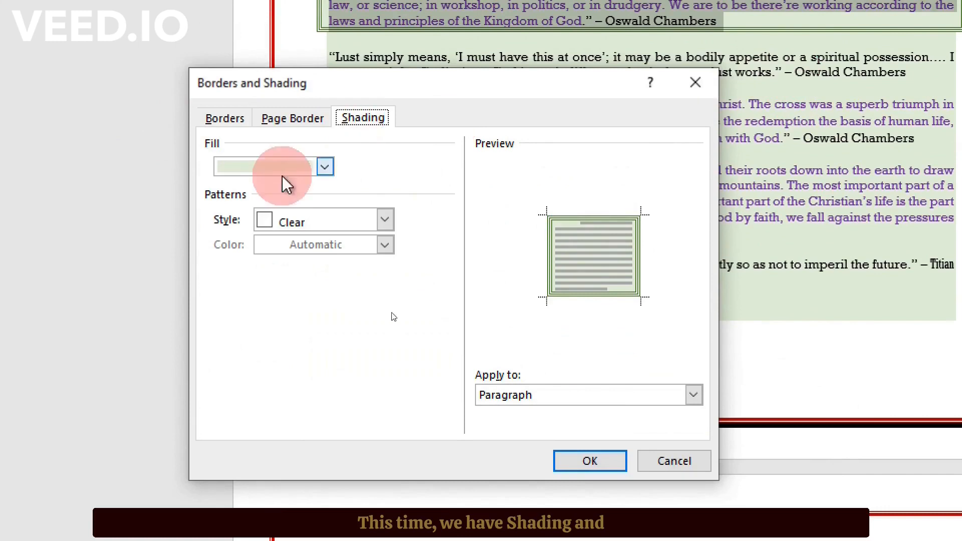
{"action": "left_click", "coordinate": [323, 168]}
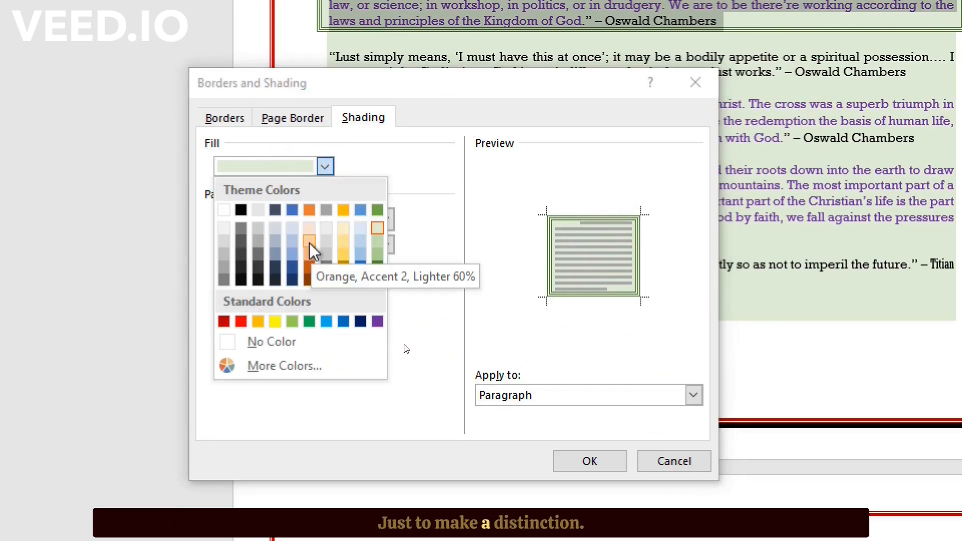
{"action": "left_click", "coordinate": [309, 243]}
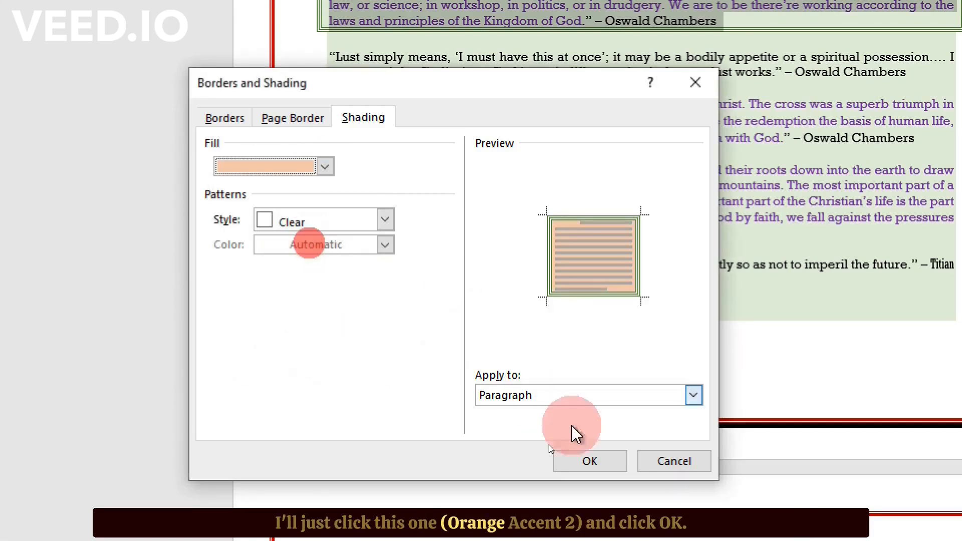
{"action": "left_click", "coordinate": [576, 458]}
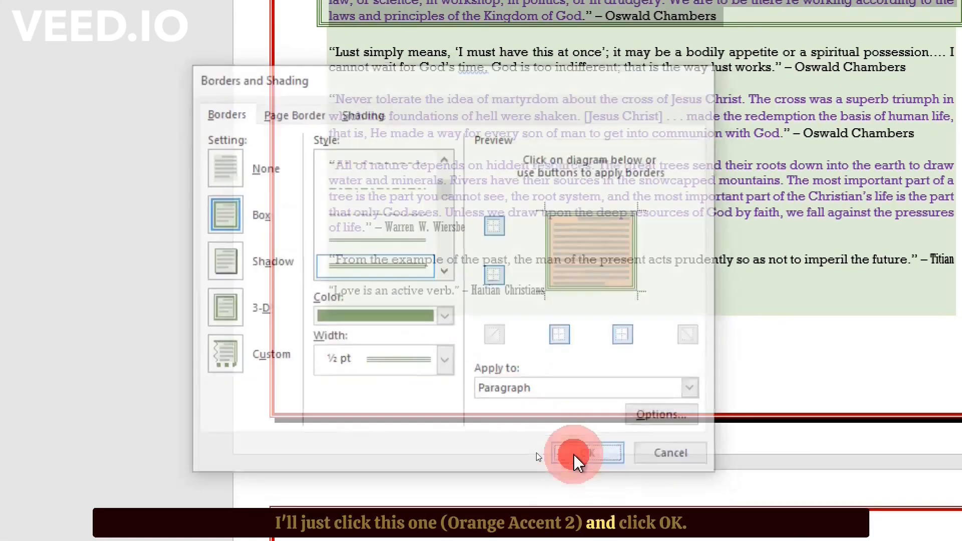
{"action": "scroll", "coordinate": [494, 77], "scroll_direction": "up", "scroll_amount": 3}
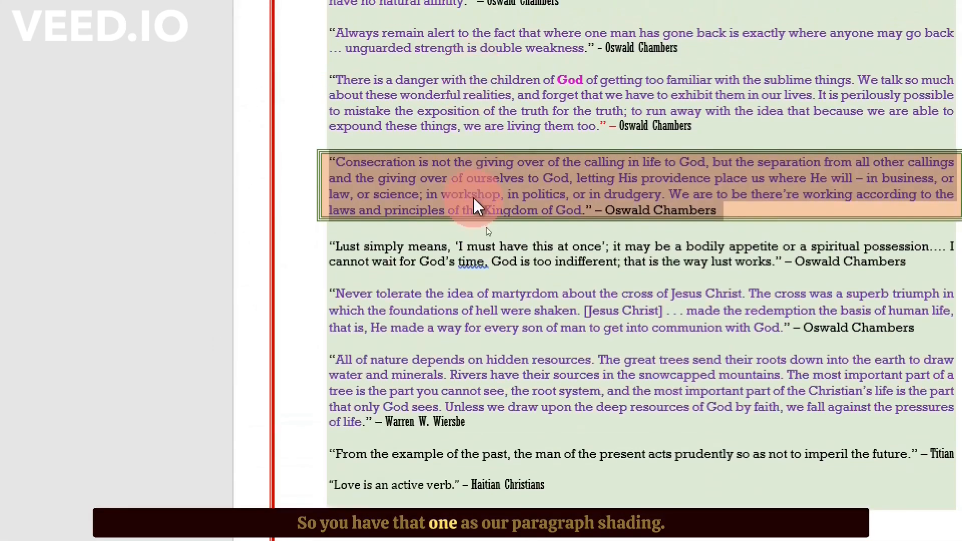
{"action": "left_click", "coordinate": [791, 205]}
{"action": "left_click_drag", "start_coordinate": [791, 206], "coordinate": [279, 161]}
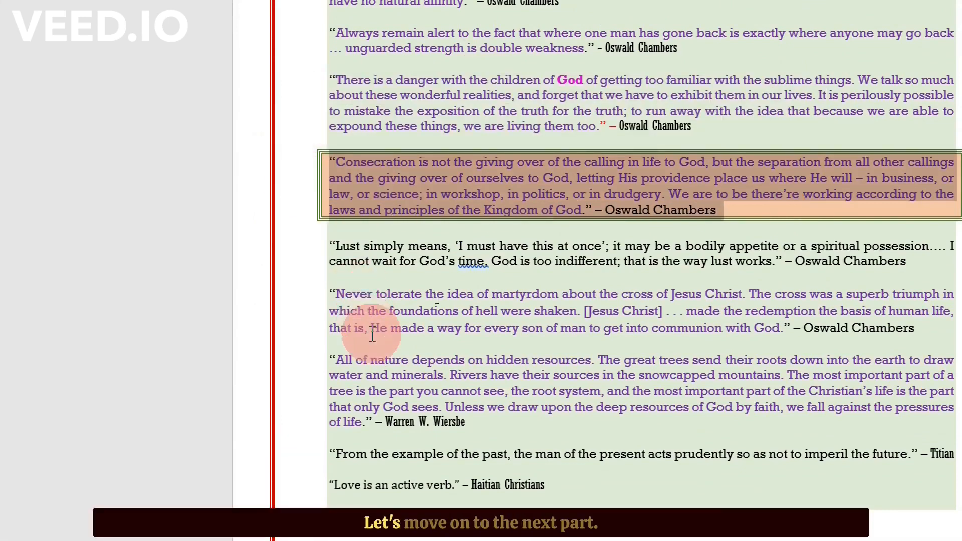
- Select the quote starting with "Never tolerate" and increase its left indent to 2.5 inches
{"action": "scroll", "coordinate": [392, 383], "scroll_direction": "down", "scroll_amount": 7}
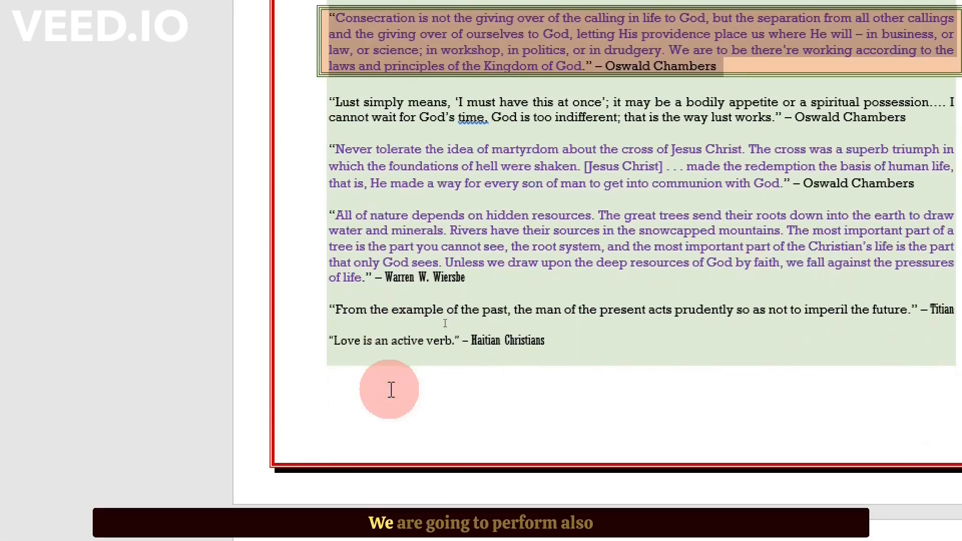
{"action": "scroll", "coordinate": [390, 390], "scroll_direction": "down", "scroll_amount": 2}
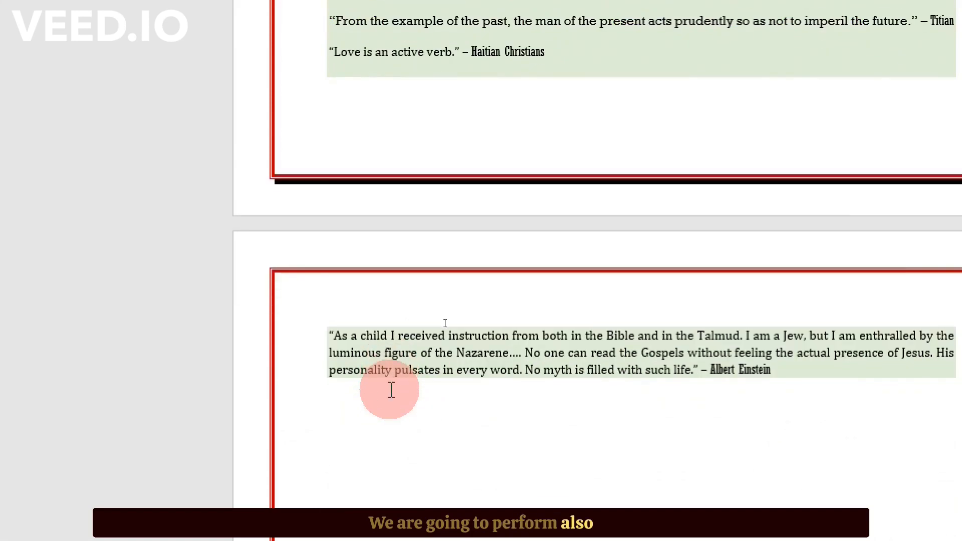
{"action": "scroll", "coordinate": [389, 389], "scroll_direction": "up", "scroll_amount": 2}
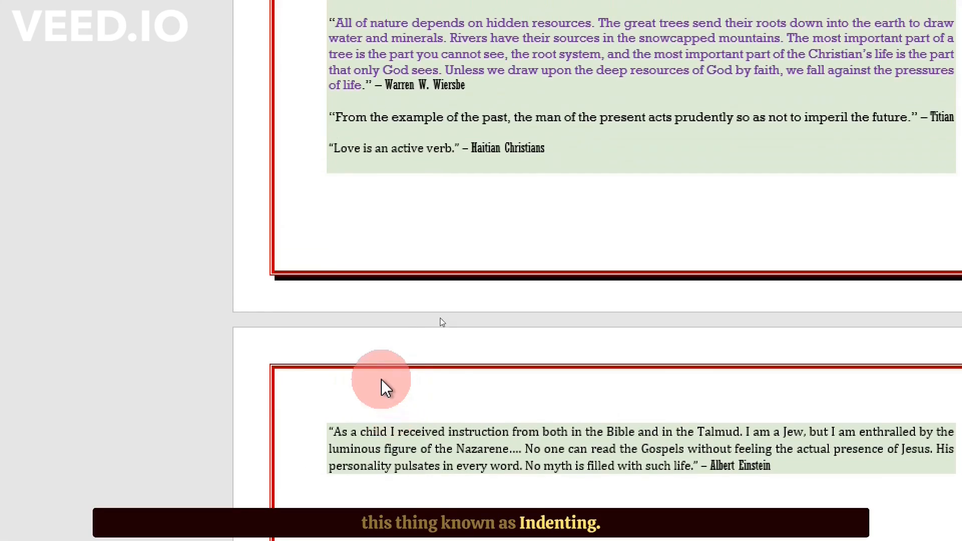
{"action": "scroll", "coordinate": [324, 410], "scroll_direction": "up", "scroll_amount": 7}
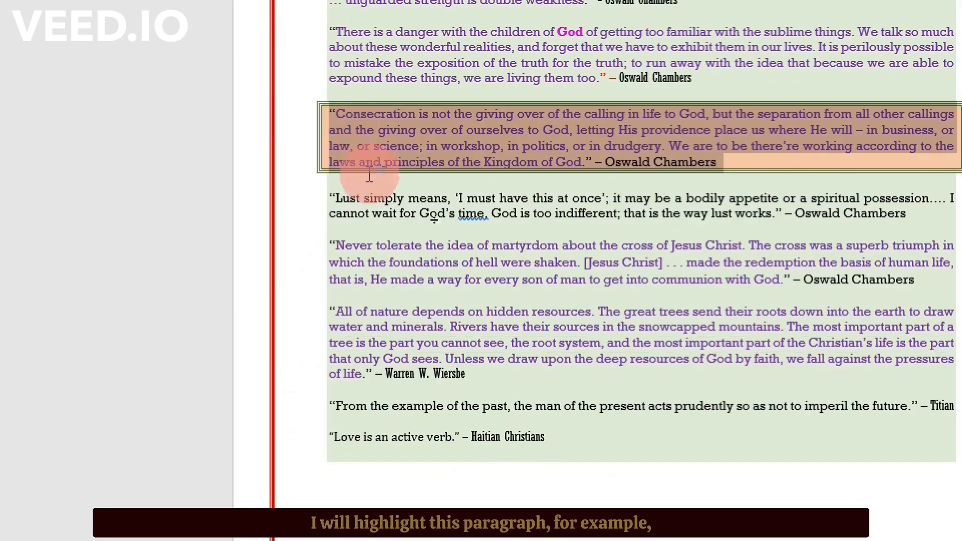
{"action": "left_click", "coordinate": [341, 261]}
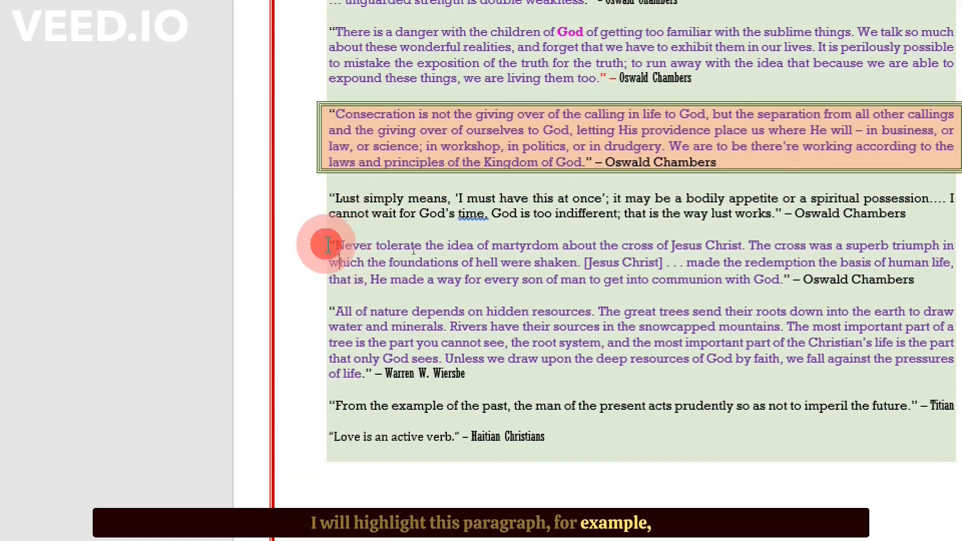
{"action": "left_click_drag", "start_coordinate": [323, 244], "coordinate": [938, 281]}
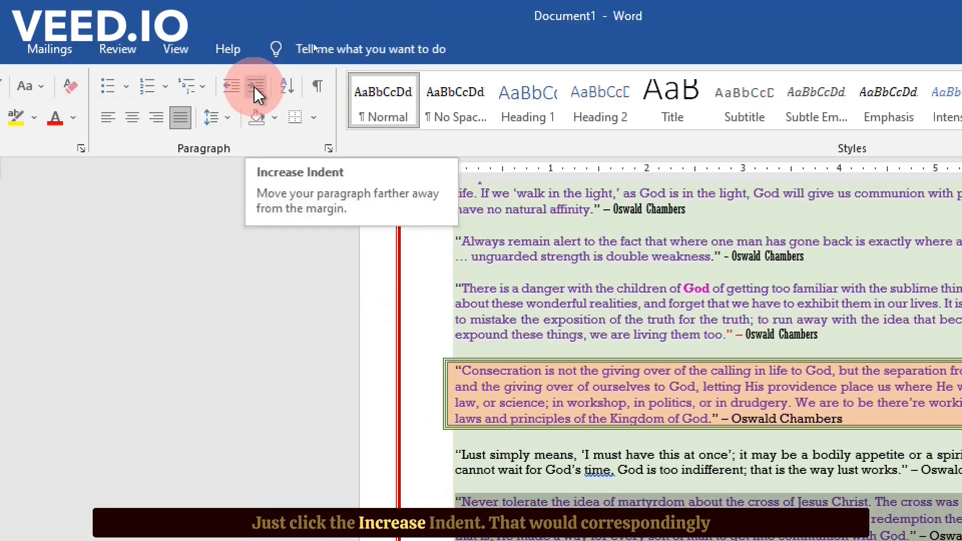
{"action": "left_click", "coordinate": [257, 94]}
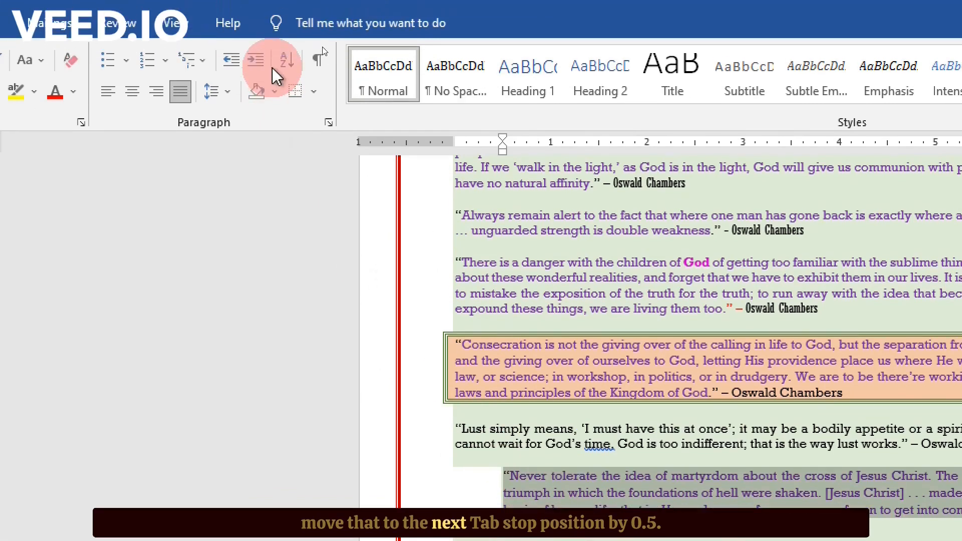
{"action": "left_click", "coordinate": [259, 69]}
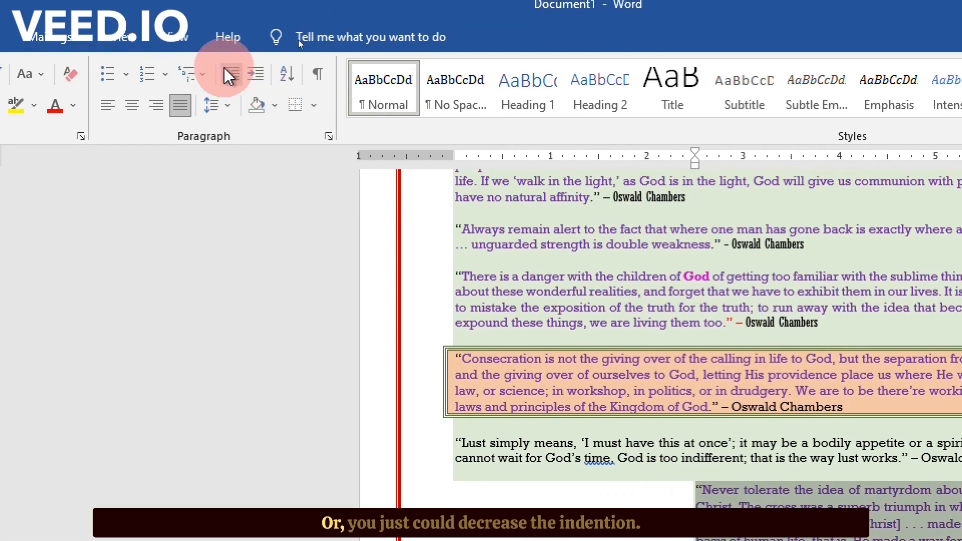
- Decrease the indent of the "Never tolerate" quote until it is back at the left margin
{"action": "left_click", "coordinate": [230, 71]}
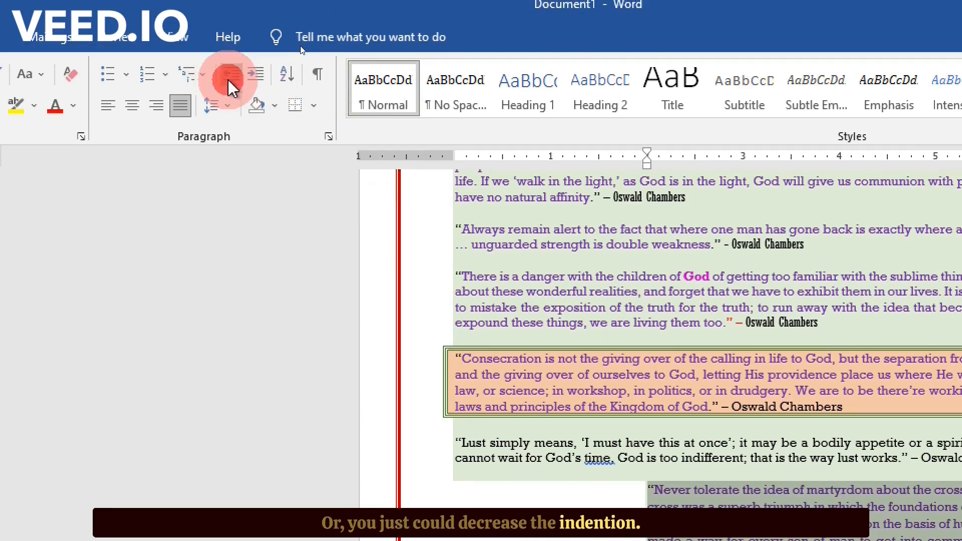
{"action": "left_click", "coordinate": [231, 80]}
{"action": "left_click", "coordinate": [232, 81]}
{"action": "left_click", "coordinate": [231, 86]}
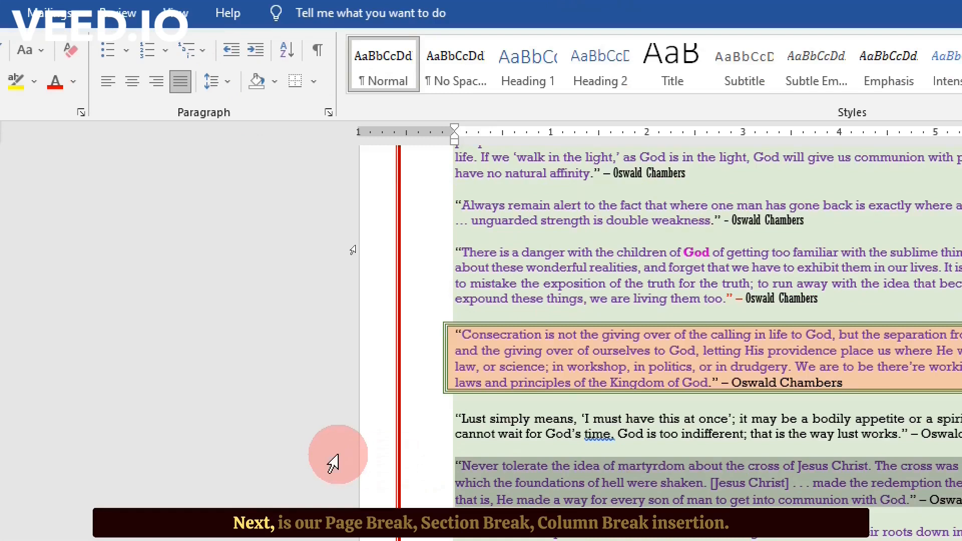
- Insert a page break on the blank line above the "Never tolerate" quote and undo it
{"action": "left_click", "coordinate": [324, 369]}
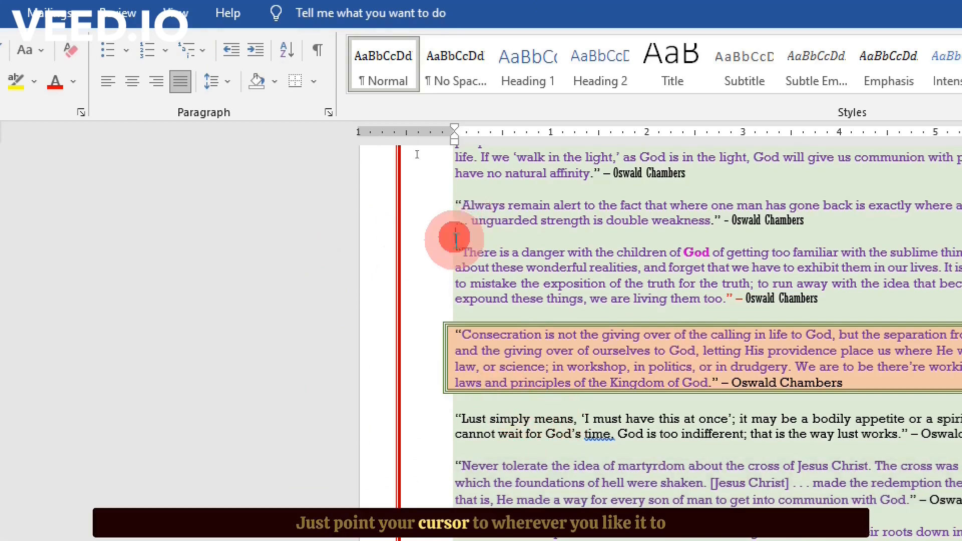
{"action": "scroll", "coordinate": [471, 355], "scroll_direction": "down", "scroll_amount": 4}
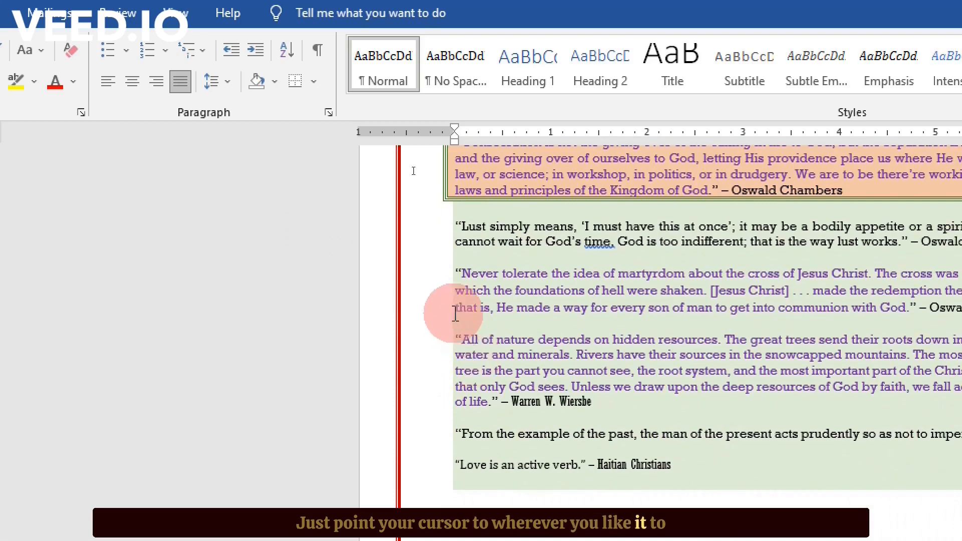
{"action": "left_click", "coordinate": [454, 257]}
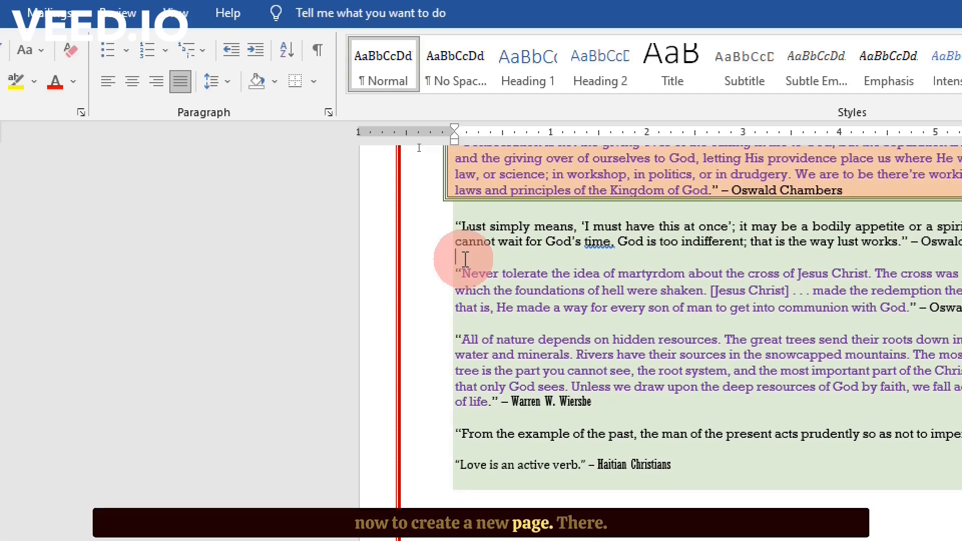
{"action": "key", "text": "ctrl+Return"}
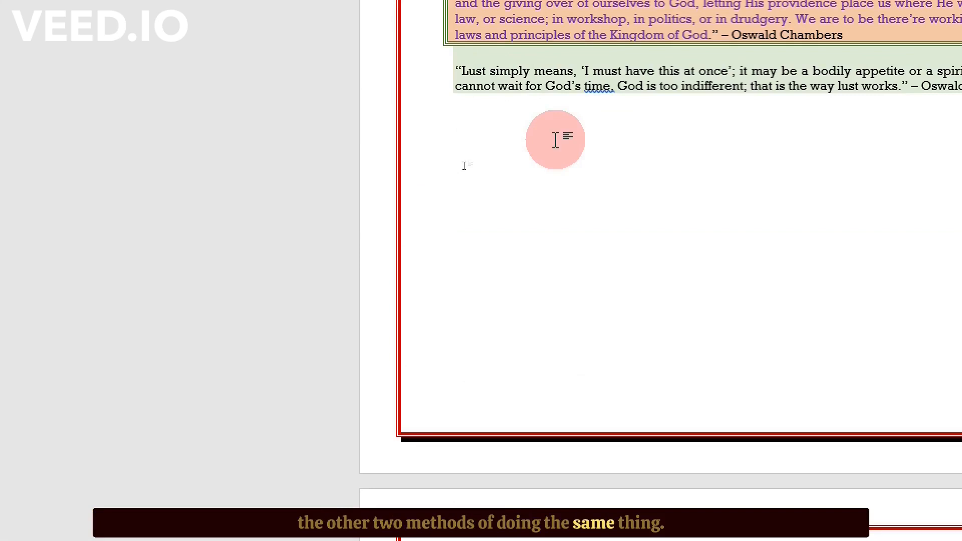
{"action": "key", "text": "ctrl+z"}
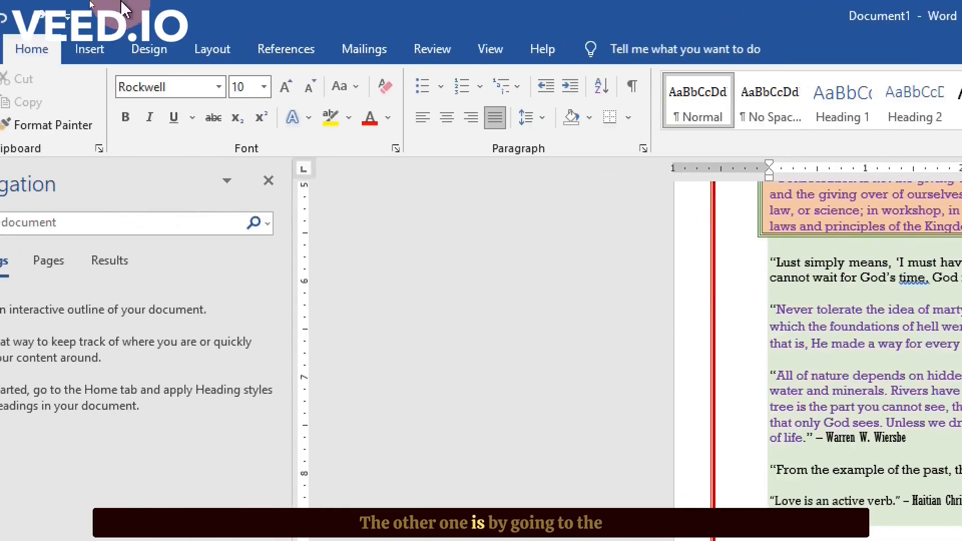
- Insert a page break again above the "Never tolerate" quote, this time with the Page Break command
{"action": "left_click", "coordinate": [90, 53]}
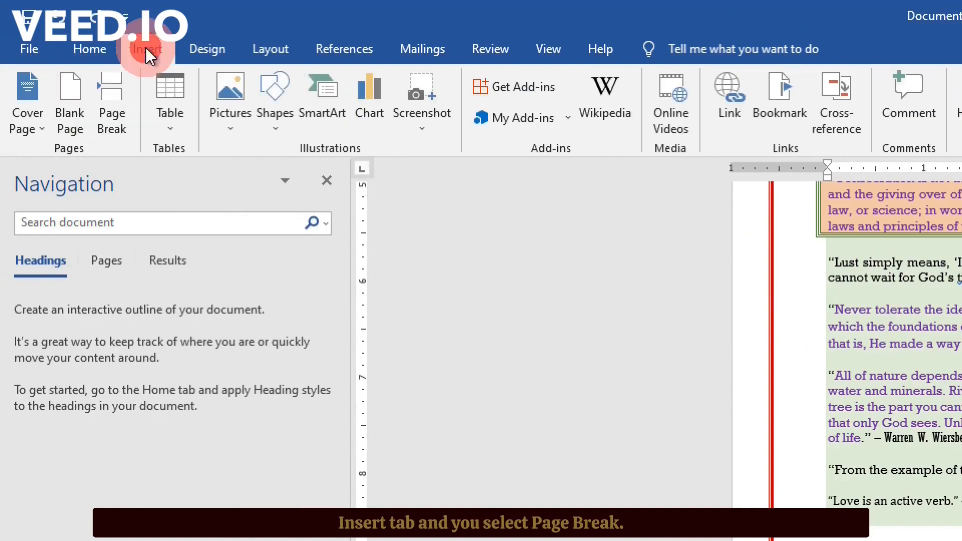
{"action": "left_click", "coordinate": [112, 107]}
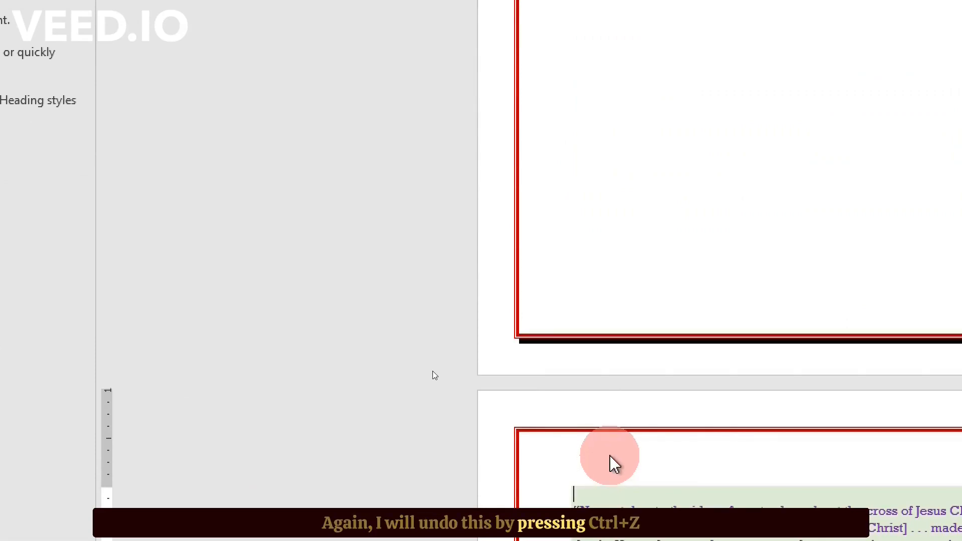
- Undo the last page break inserted above the "Never tolerate" quote
{"action": "key", "text": "ctrl+z"}
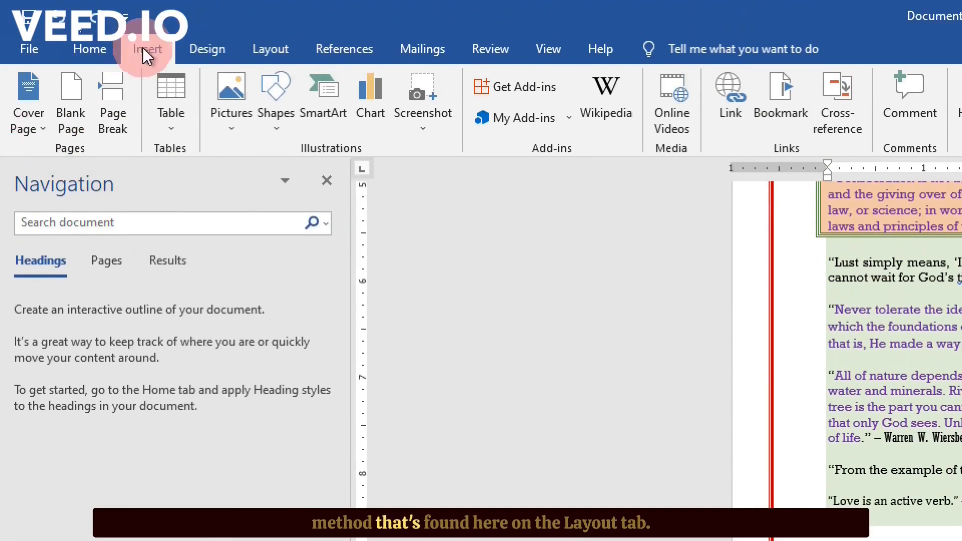
- Insert a Page break above the "Never tolerate" quote using the layout Breaks options, and undo it
{"action": "left_click", "coordinate": [268, 50]}
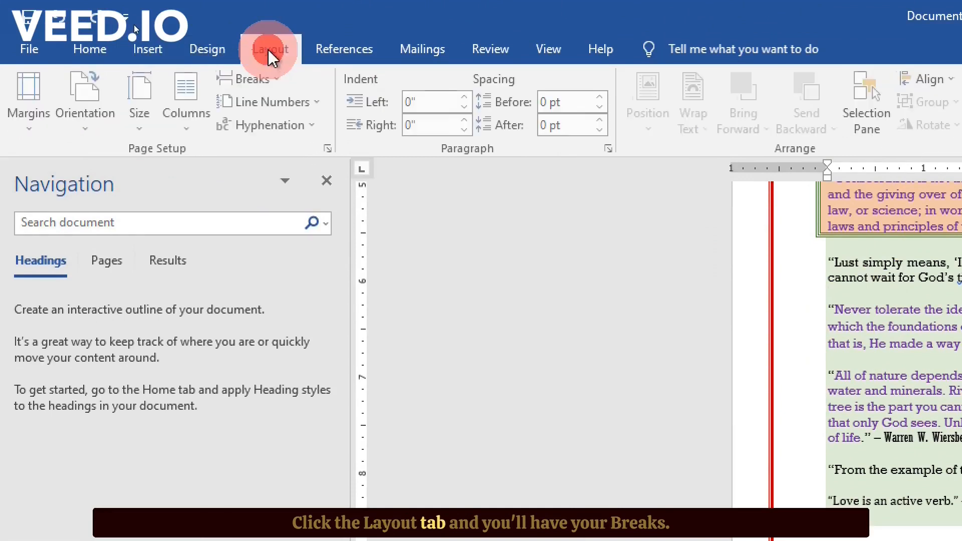
{"action": "left_click", "coordinate": [281, 81]}
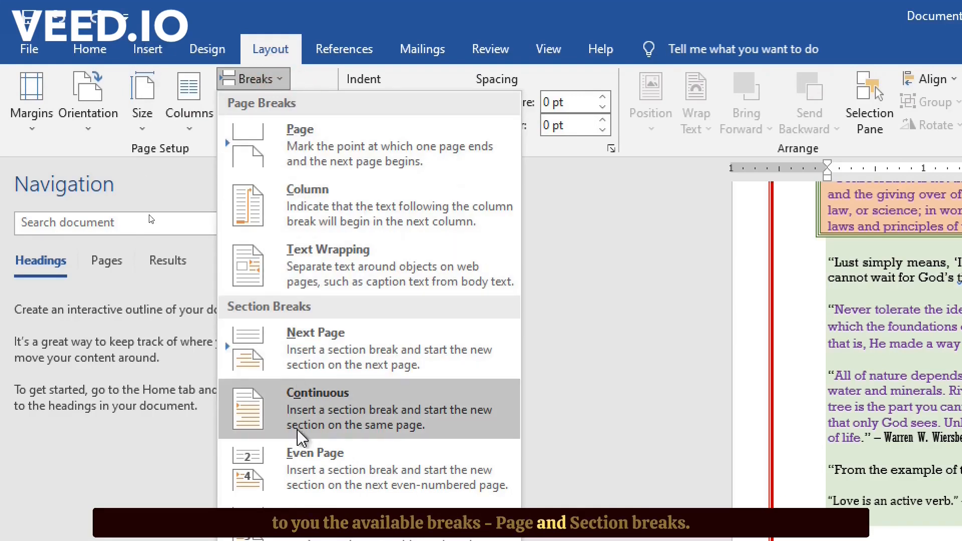
{"action": "left_click", "coordinate": [299, 137]}
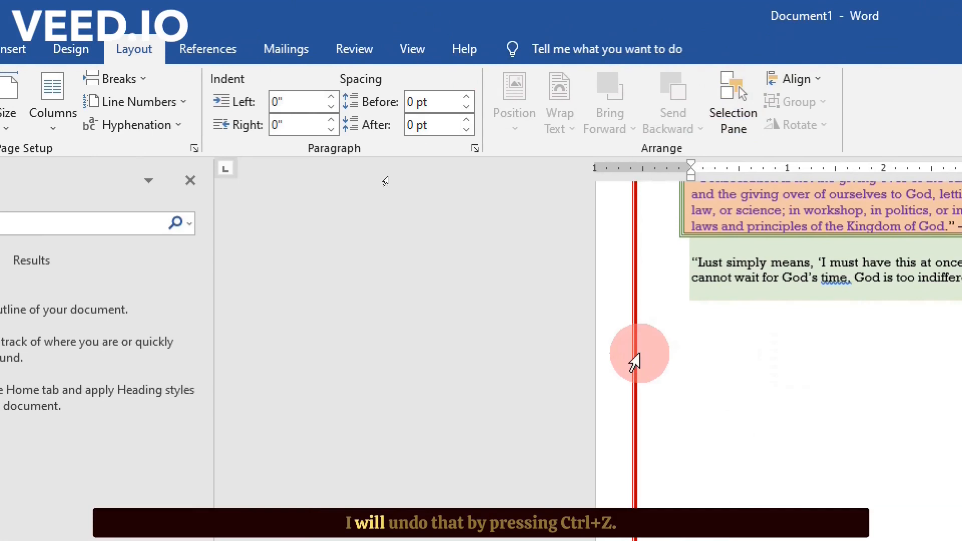
{"action": "key", "text": "ctrl+z"}
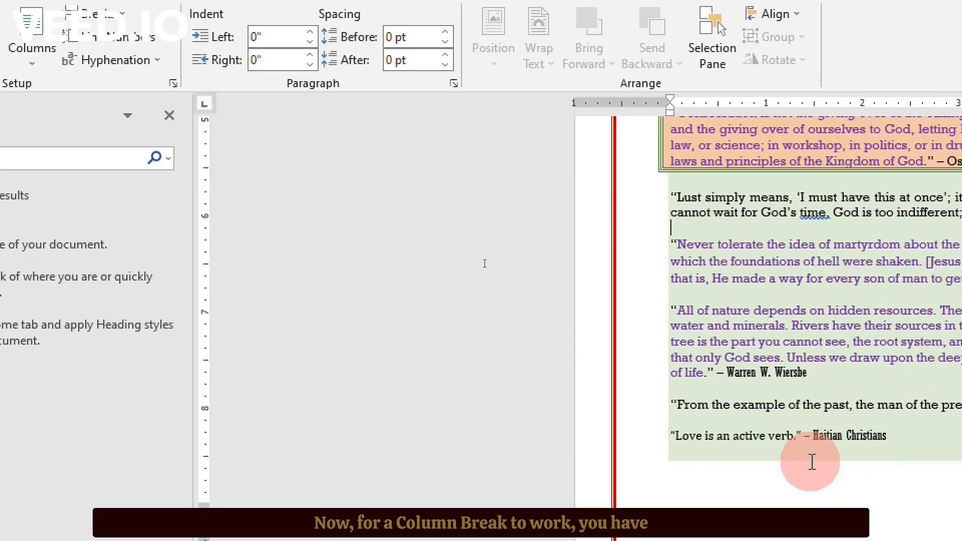
- Select the unbordered page of quotes through the one starting "Long my imprisoned spirit" and arrange the text in two columns
{"action": "scroll", "coordinate": [842, 476], "scroll_direction": "down", "scroll_amount": 3}
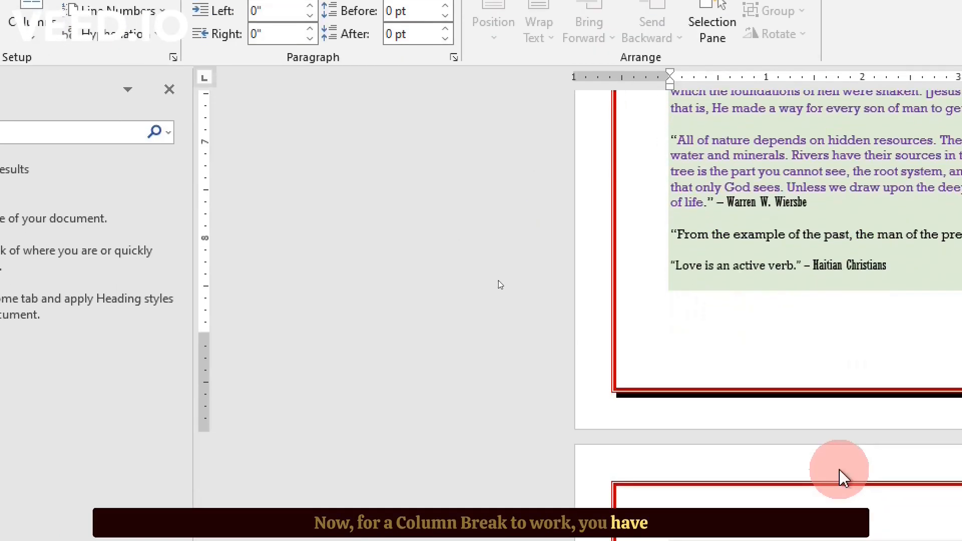
{"action": "scroll", "coordinate": [837, 426], "scroll_direction": "up", "scroll_amount": 4}
{"action": "scroll", "coordinate": [496, 255], "scroll_direction": "down", "scroll_amount": 2}
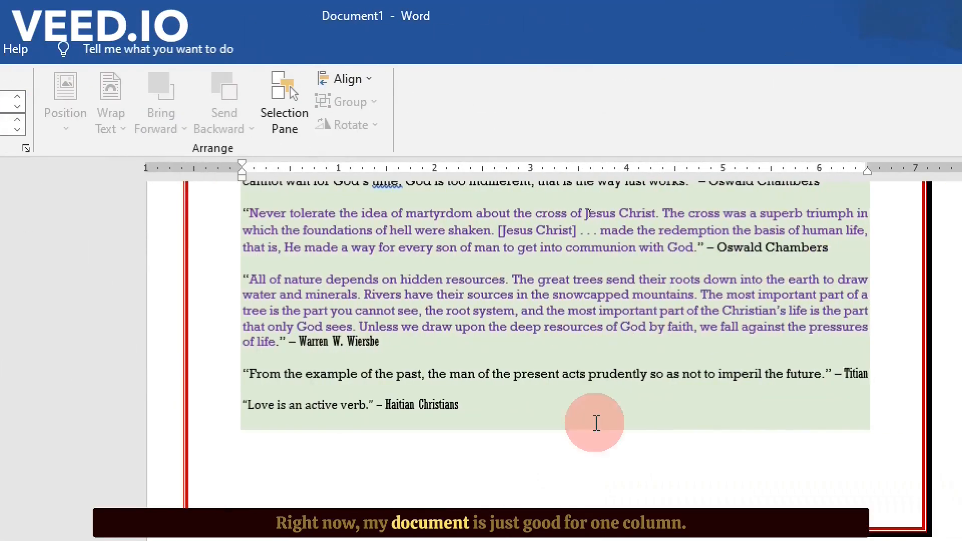
{"action": "scroll", "coordinate": [596, 422], "scroll_direction": "down", "scroll_amount": 10}
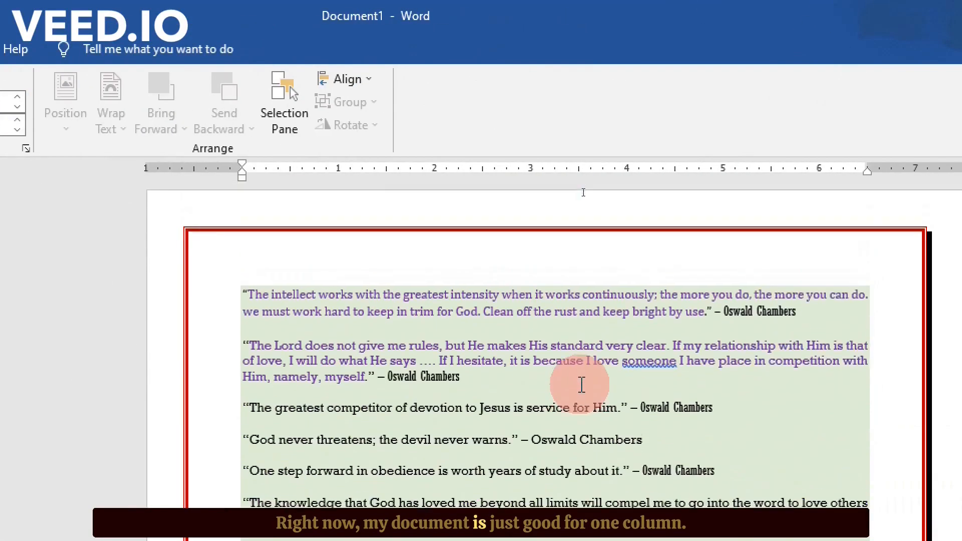
{"action": "scroll", "coordinate": [581, 385], "scroll_direction": "down", "scroll_amount": 10}
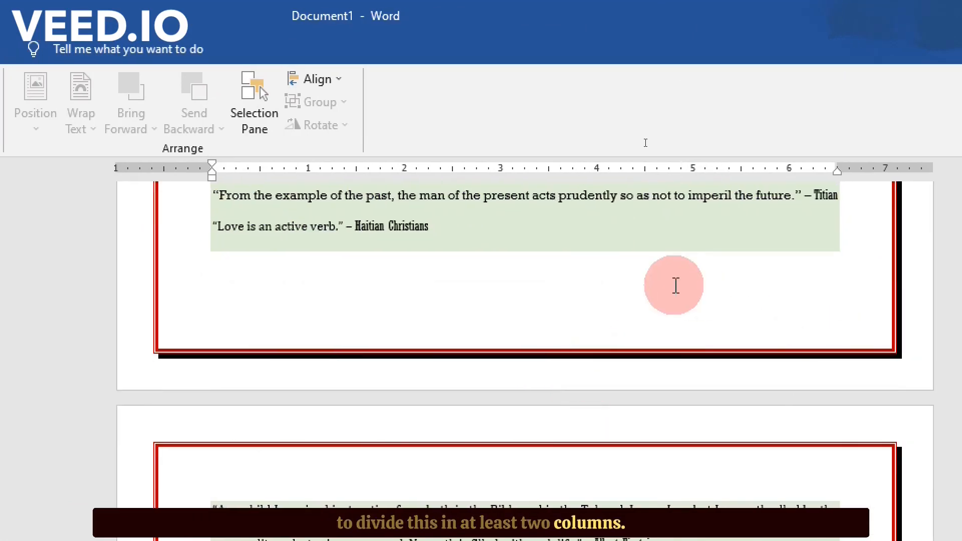
{"action": "scroll", "coordinate": [675, 285], "scroll_direction": "up", "scroll_amount": 2}
{"action": "left_click", "coordinate": [805, 336]}
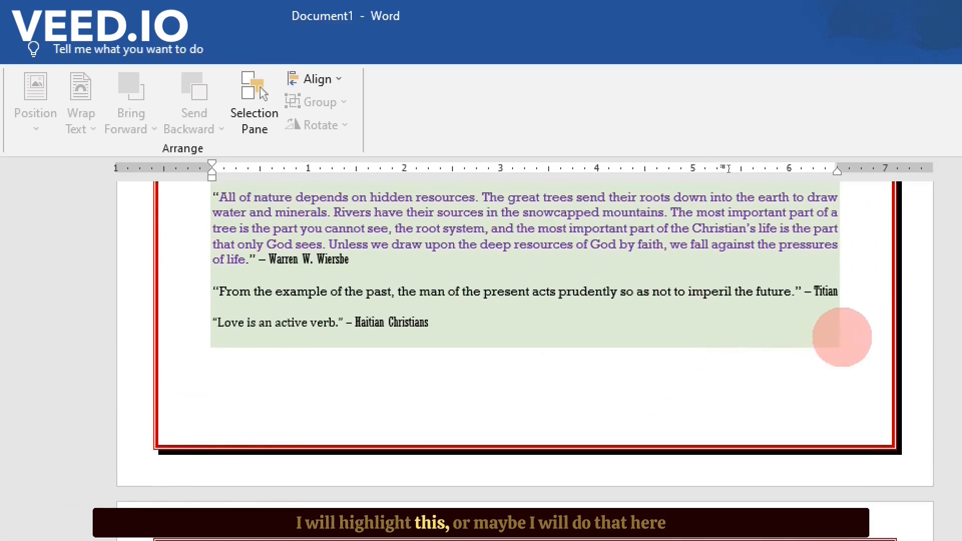
{"action": "scroll", "coordinate": [321, 468], "scroll_direction": "down", "scroll_amount": 12}
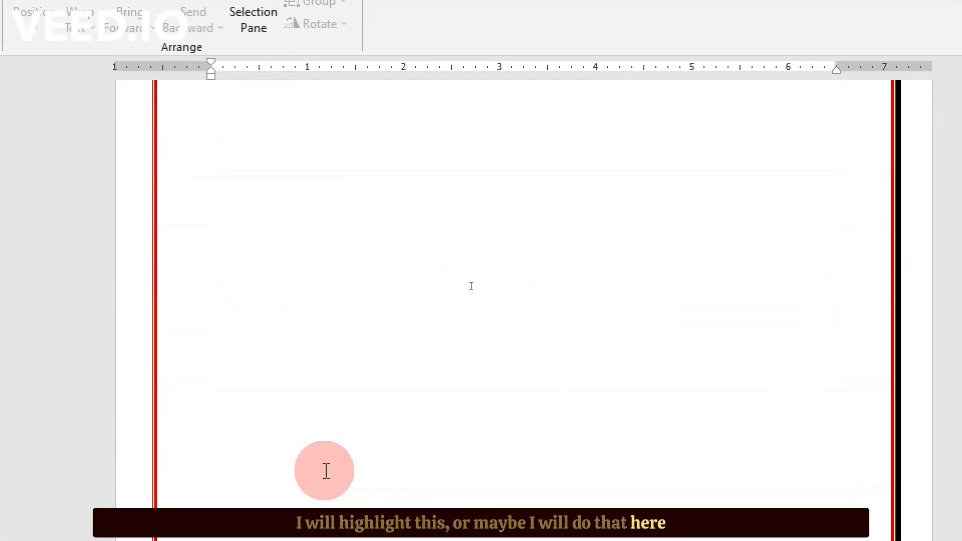
{"action": "scroll", "coordinate": [325, 466], "scroll_direction": "down", "scroll_amount": 10}
{"action": "left_click_drag", "start_coordinate": [162, 169], "coordinate": [323, 446]}
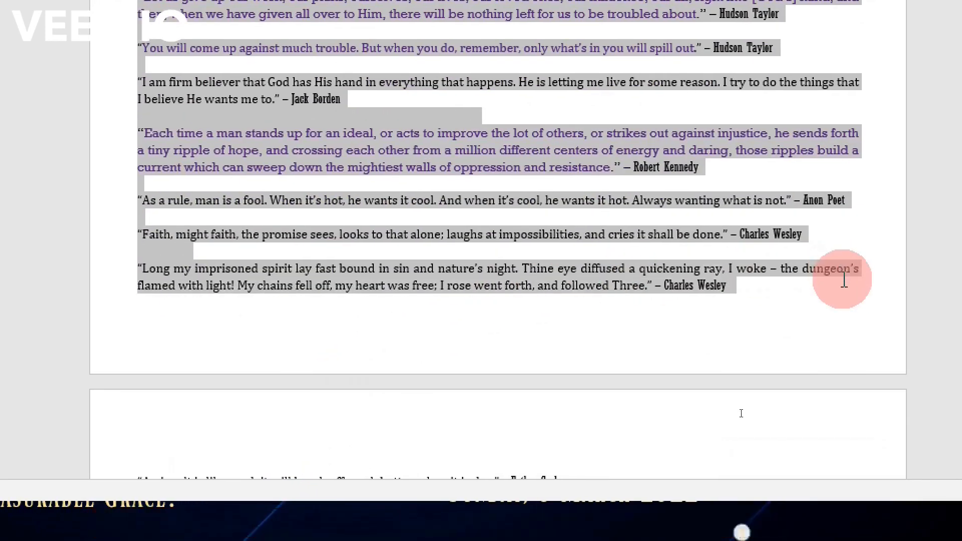
{"action": "left_click_drag", "start_coordinate": [845, 280], "coordinate": [833, 296]}
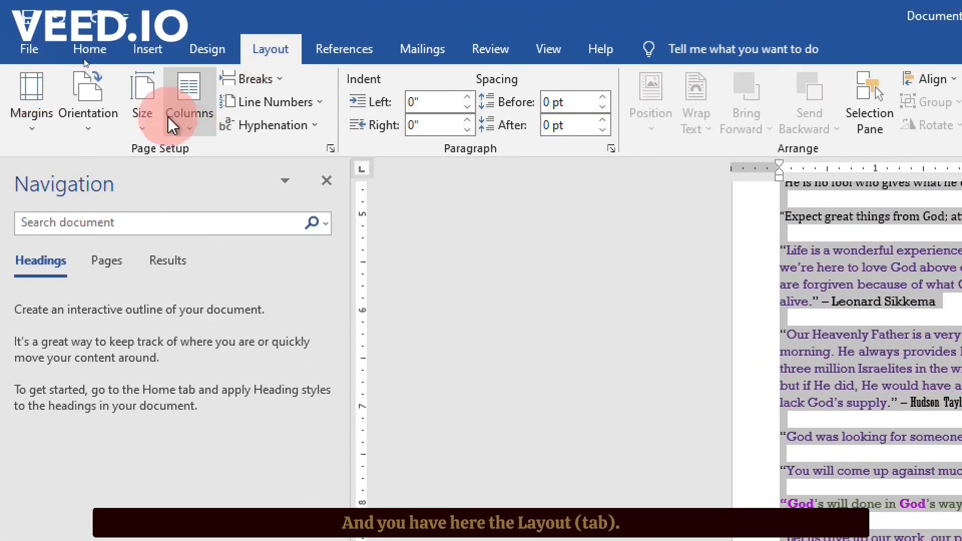
{"action": "left_click", "coordinate": [173, 126]}
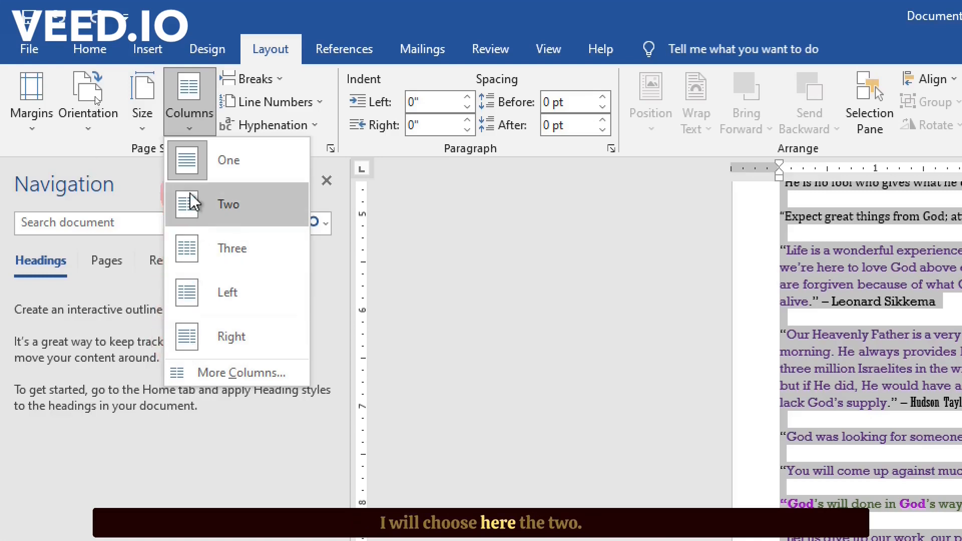
{"action": "left_click", "coordinate": [187, 210]}
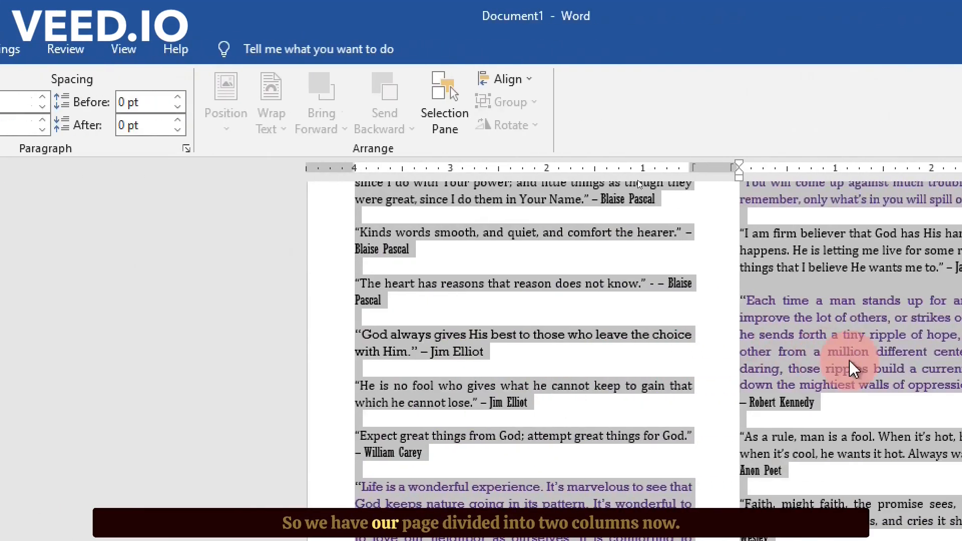
- Reduce the spacing between the two columns of the selected quotes to 0.3 inches
{"action": "scroll", "coordinate": [524, 213], "scroll_direction": "down", "scroll_amount": 5}
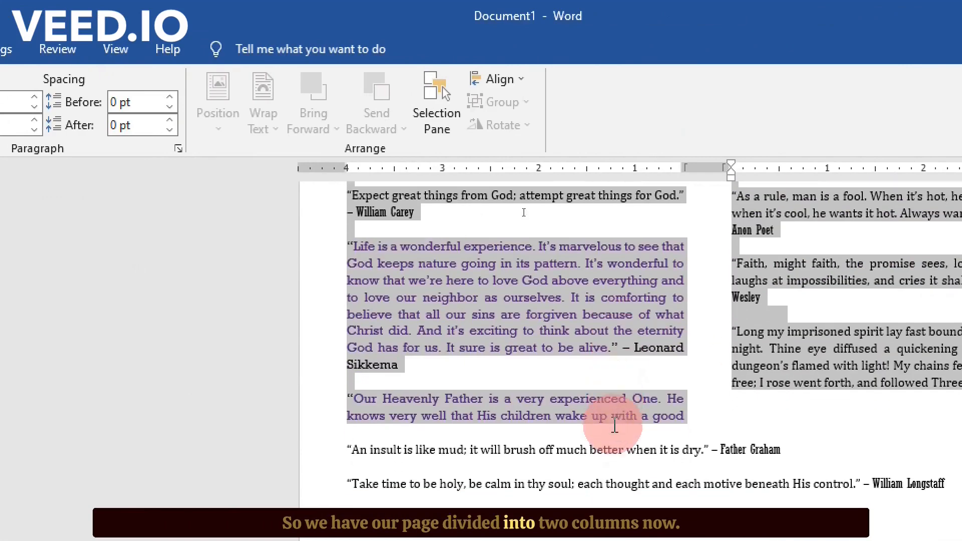
{"action": "scroll", "coordinate": [524, 213], "scroll_direction": "up", "scroll_amount": 10}
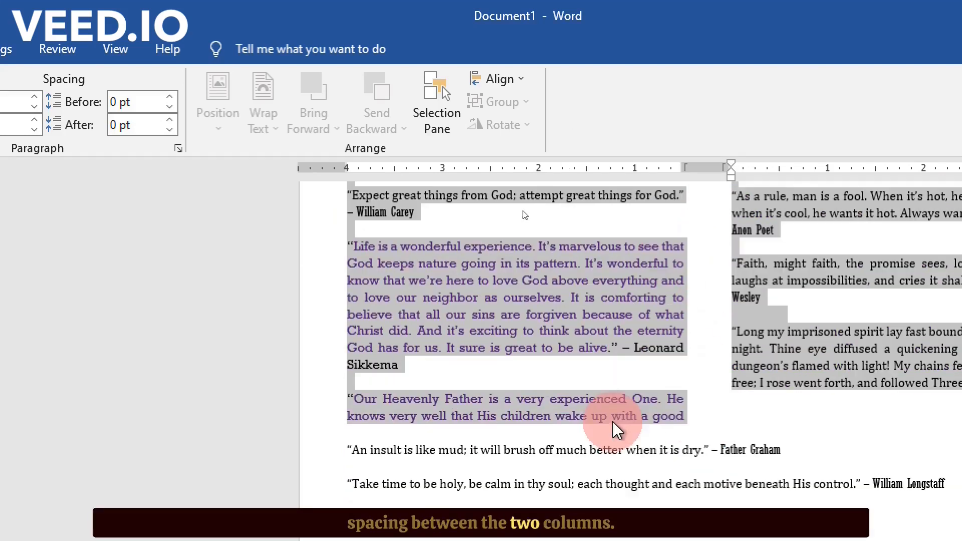
{"action": "scroll", "coordinate": [612, 423], "scroll_direction": "up", "scroll_amount": 8}
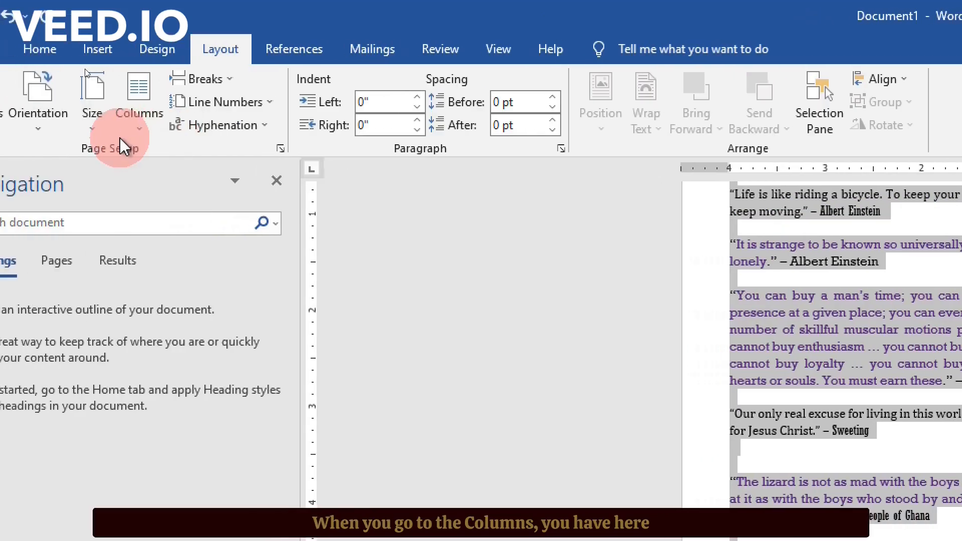
{"action": "left_click", "coordinate": [136, 125]}
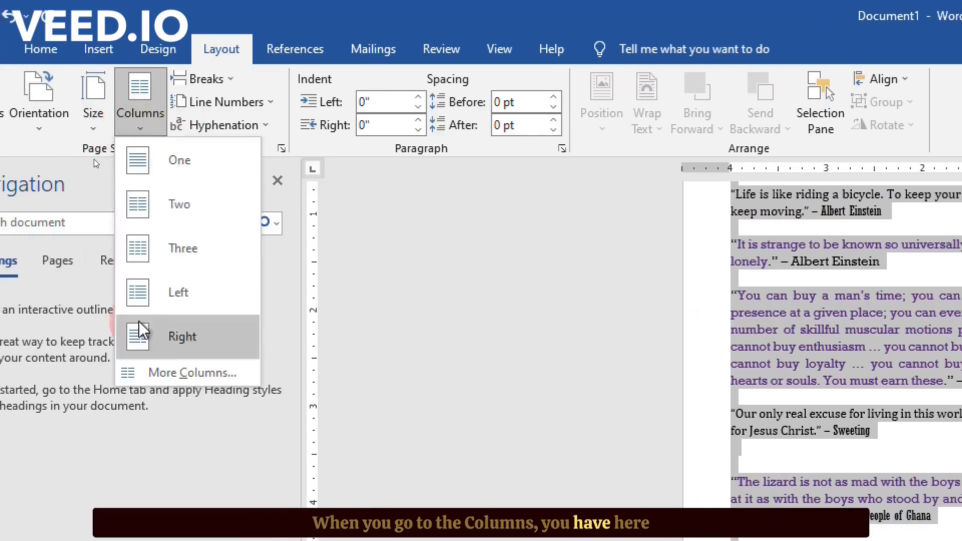
{"action": "left_click", "coordinate": [153, 381]}
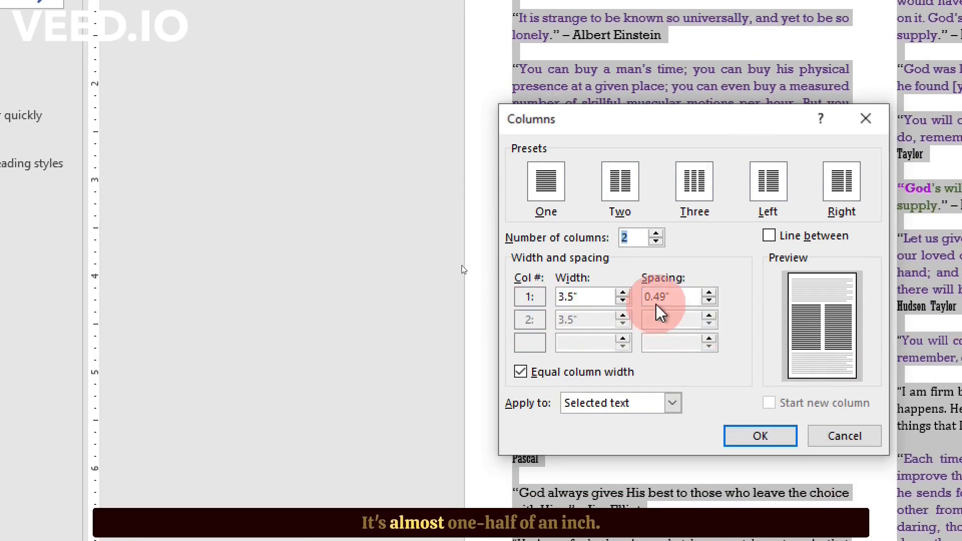
{"action": "left_click", "coordinate": [709, 300]}
{"action": "left_click", "coordinate": [709, 301]}
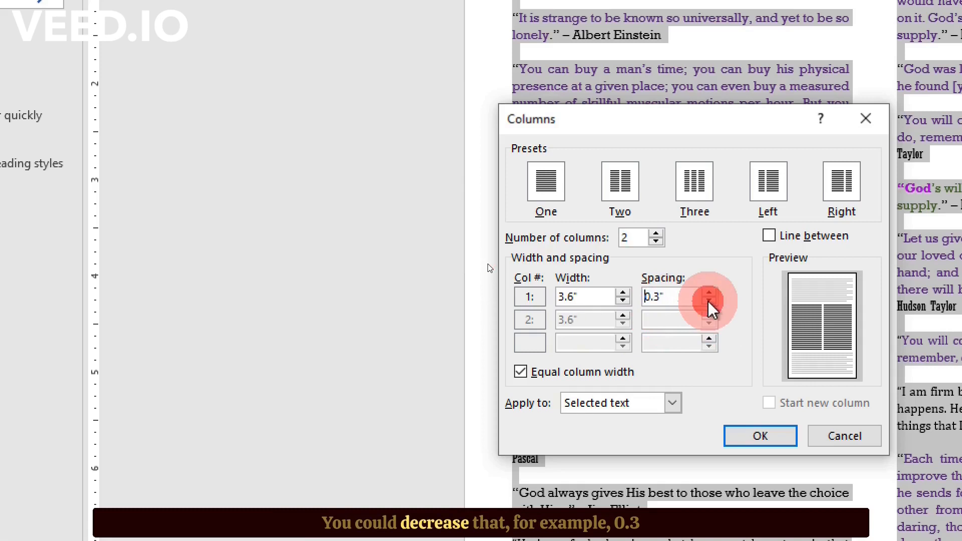
{"action": "left_click", "coordinate": [753, 447]}
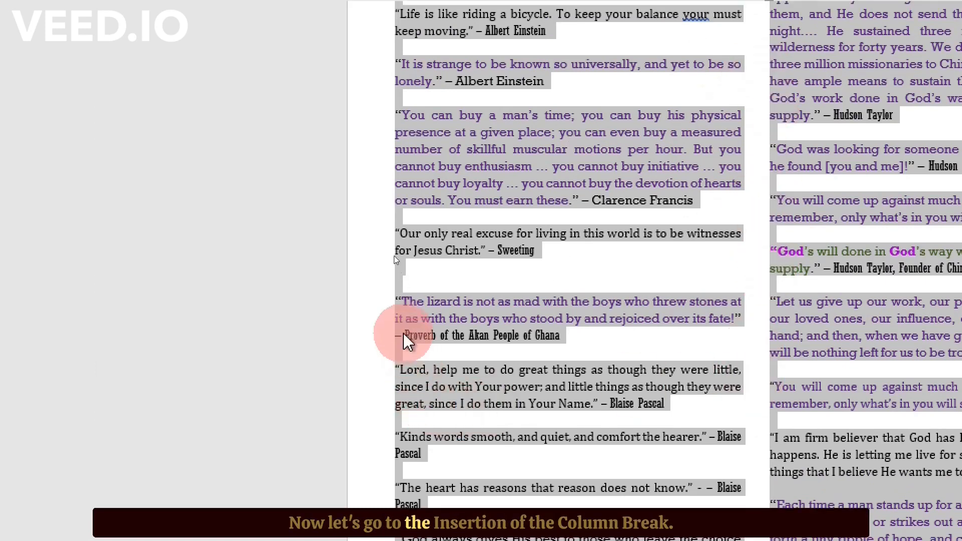
- Insert a column break on the blank line above the "The lizard is not as mad" quote and undo it
{"action": "left_click", "coordinate": [405, 291]}
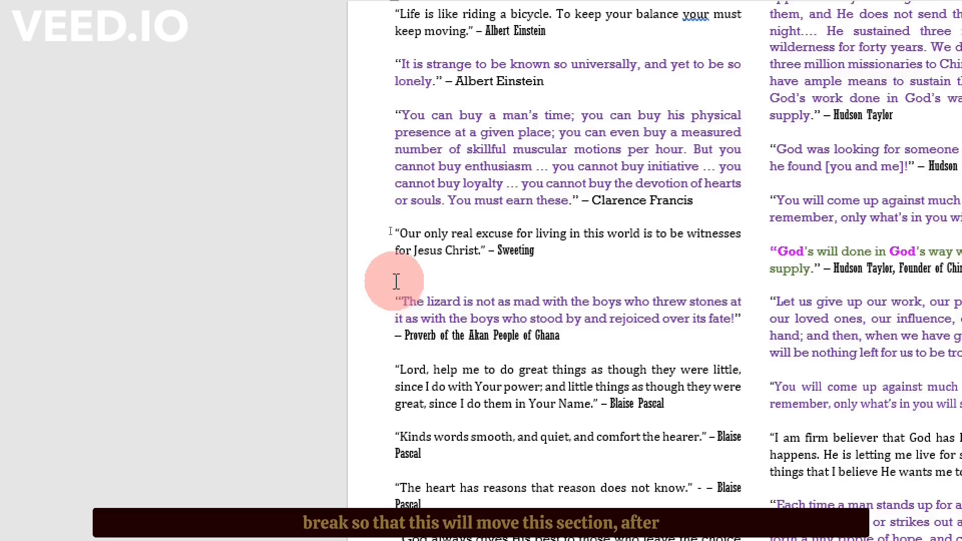
{"action": "scroll", "coordinate": [393, 301], "scroll_direction": "down", "scroll_amount": 2}
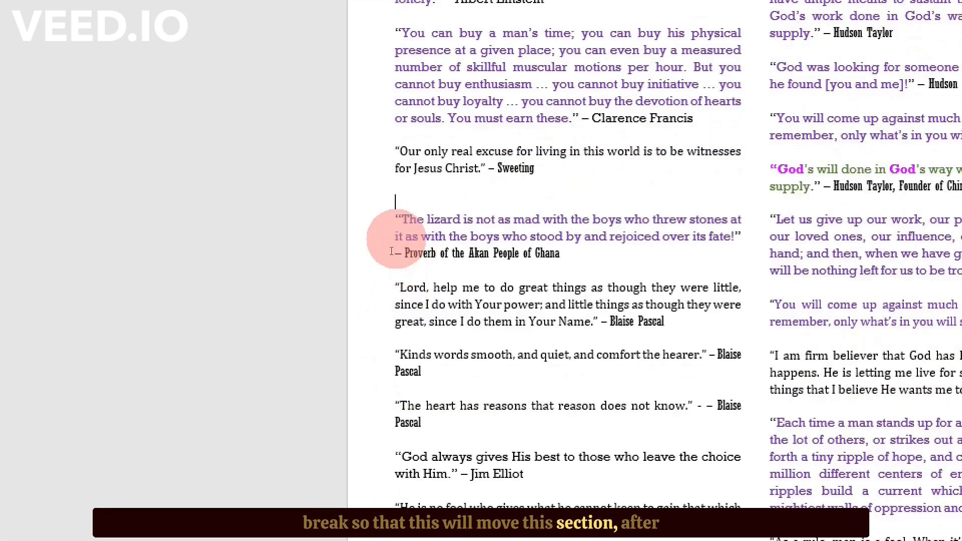
{"action": "scroll", "coordinate": [408, 456], "scroll_direction": "down", "scroll_amount": 2}
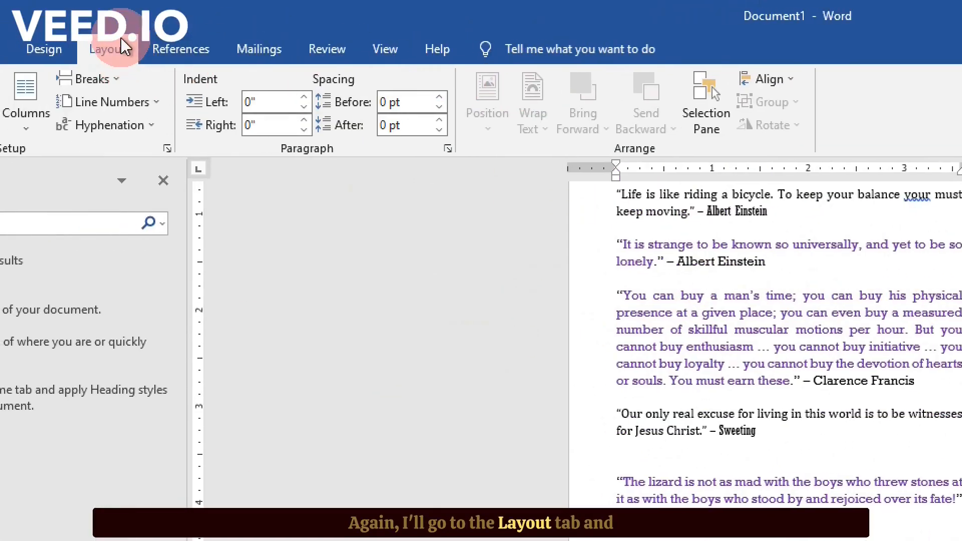
{"action": "left_click", "coordinate": [113, 79]}
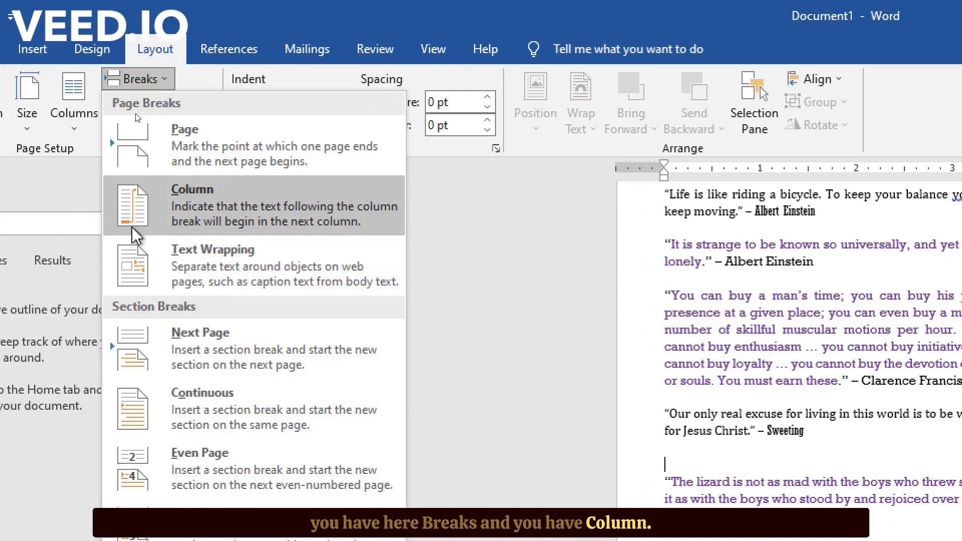
{"action": "left_click", "coordinate": [166, 208]}
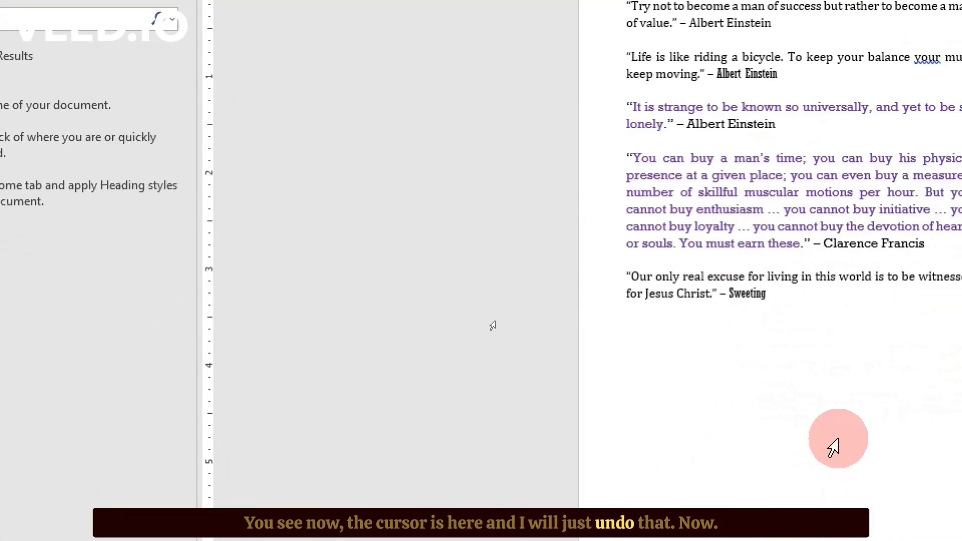
{"action": "key", "text": "ctrl+z"}
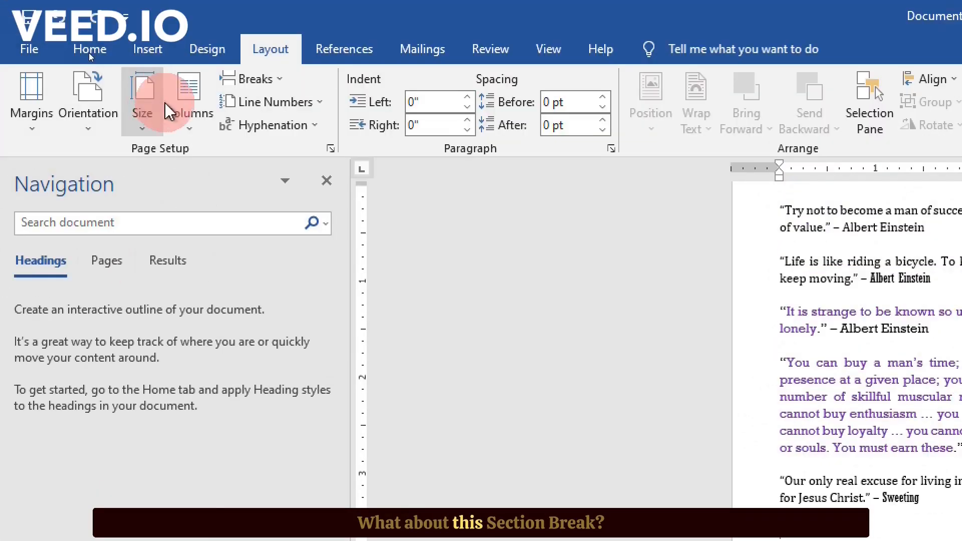
- Insert a Next Page section break above the "The lizard is not as mad" quote and undo it
{"action": "left_click", "coordinate": [251, 79]}
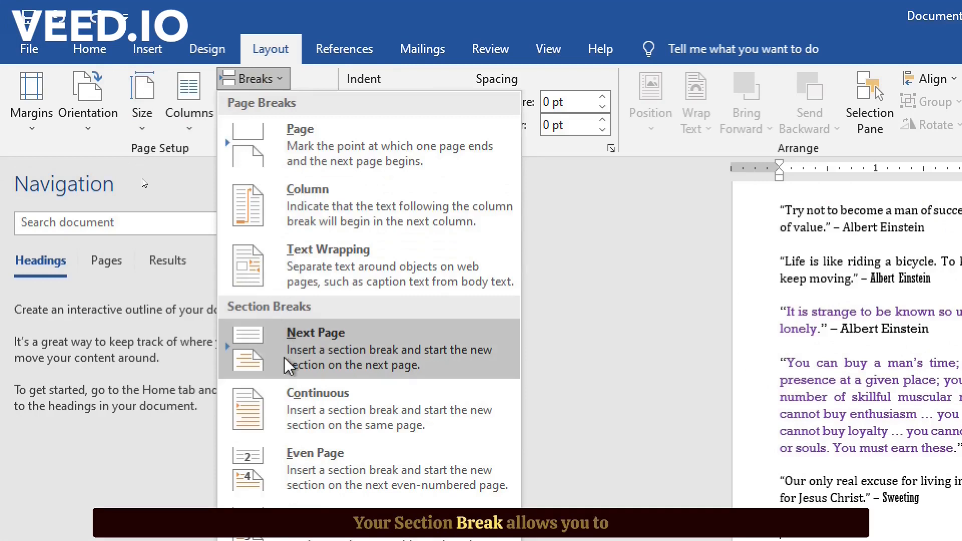
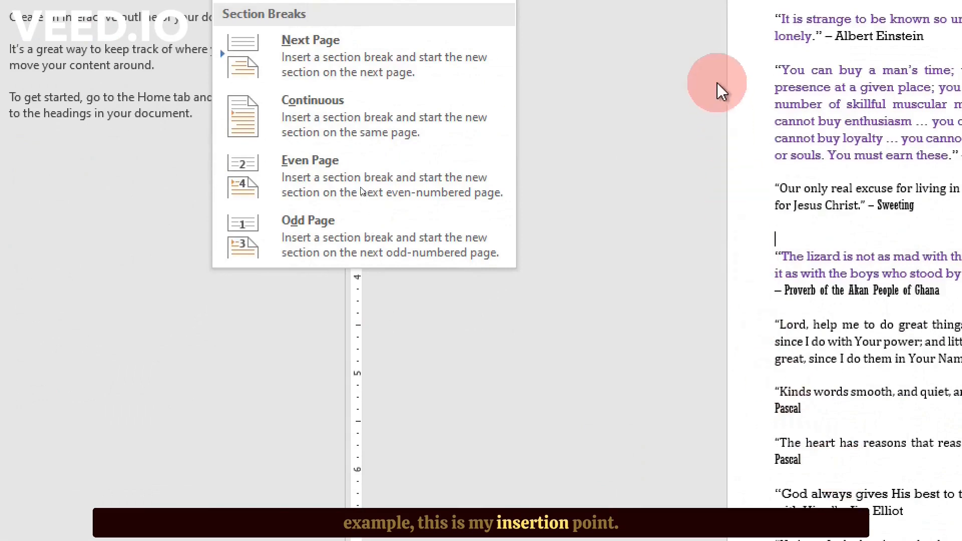
{"action": "left_click", "coordinate": [326, 61]}
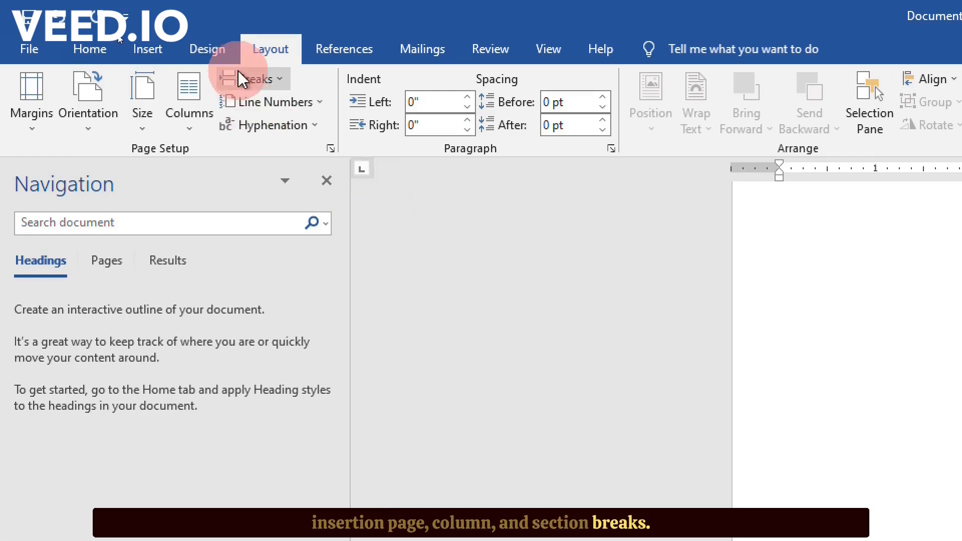
{"action": "left_click", "coordinate": [265, 84]}
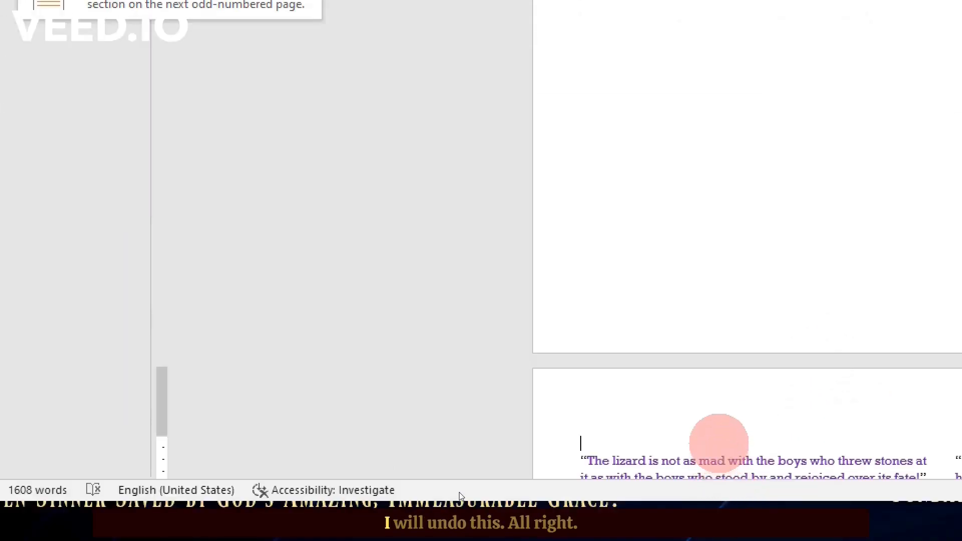
{"action": "key", "text": "ctrl+z"}
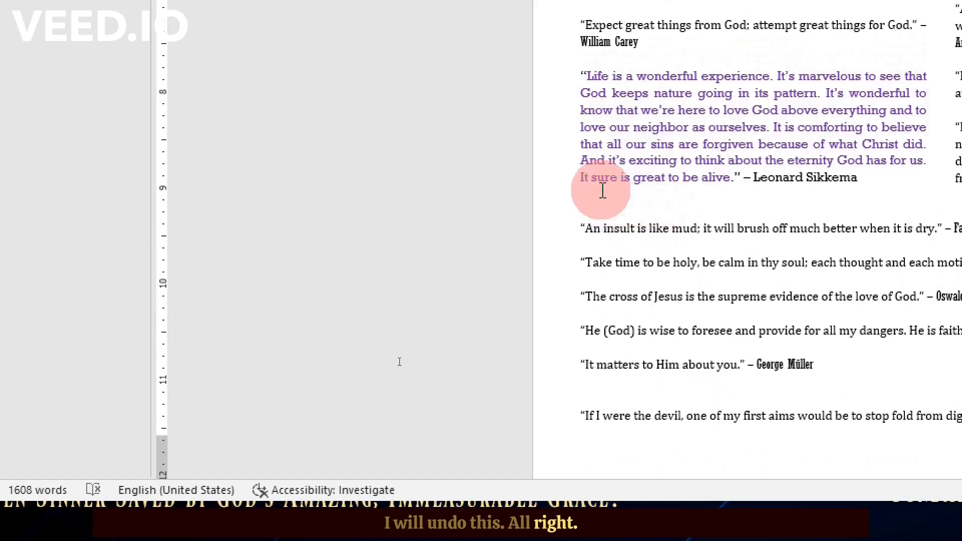
- Insert a Continuous section break on the blank line below the "Life is a wonderful experience" quote
{"action": "left_click", "coordinate": [590, 198]}
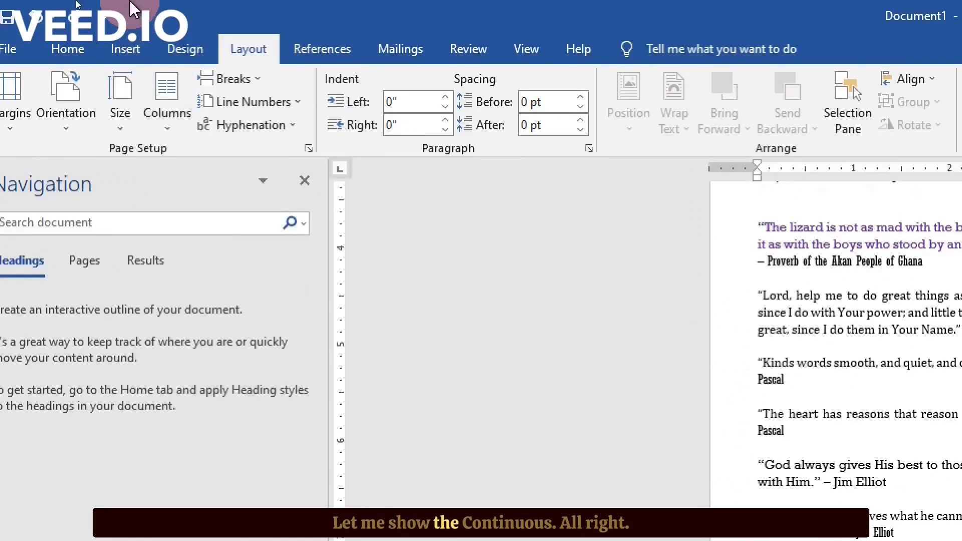
{"action": "left_click", "coordinate": [231, 79]}
{"action": "left_click", "coordinate": [318, 391]}
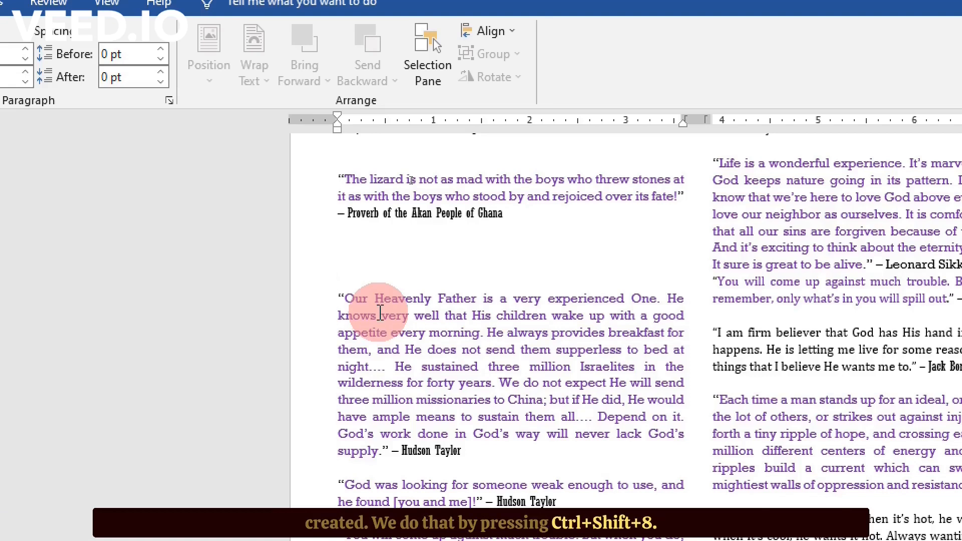
- Show the formatting marks and examine the paragraph, tab and section break marks throughout the quotes
{"action": "key", "text": "ctrl+shift+8"}
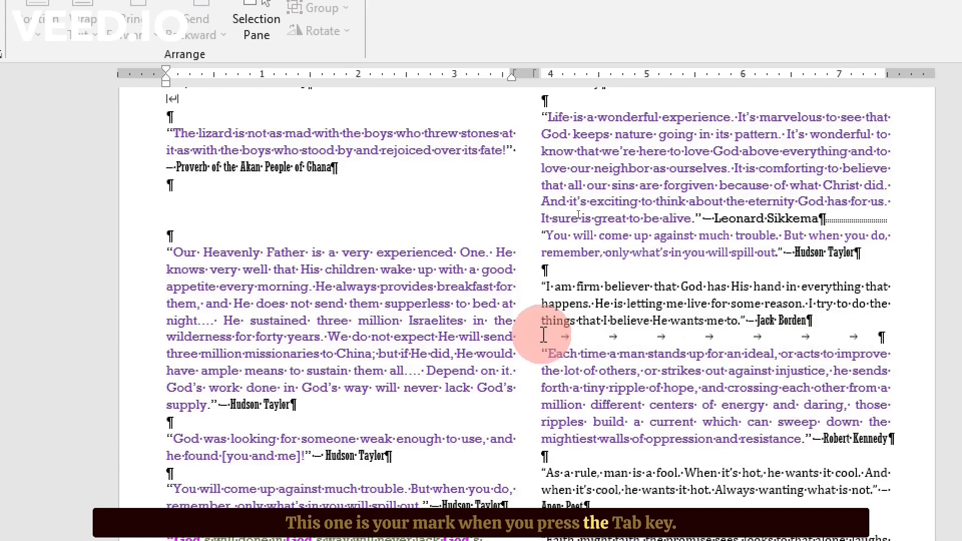
{"action": "scroll", "coordinate": [350, 361], "scroll_direction": "up", "scroll_amount": 2}
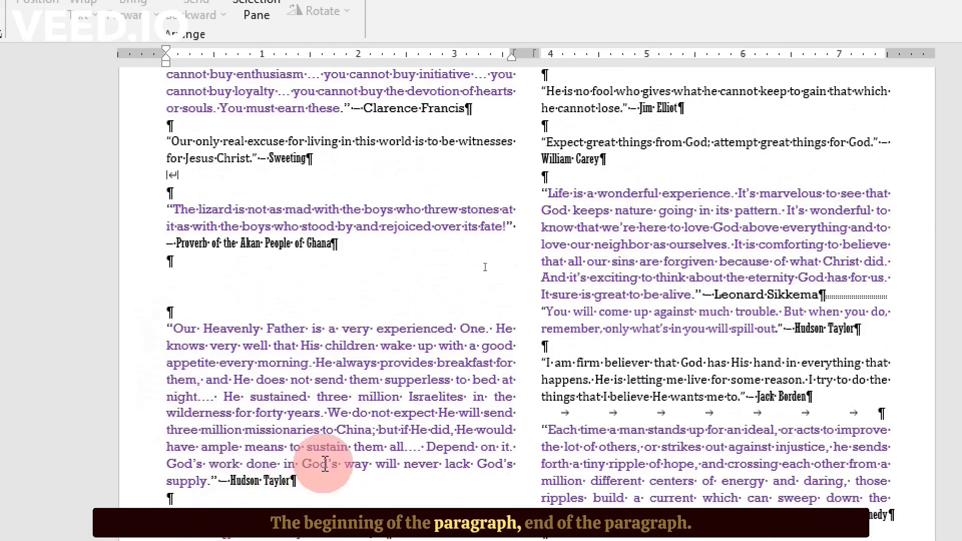
{"action": "scroll", "coordinate": [343, 451], "scroll_direction": "down", "scroll_amount": 5}
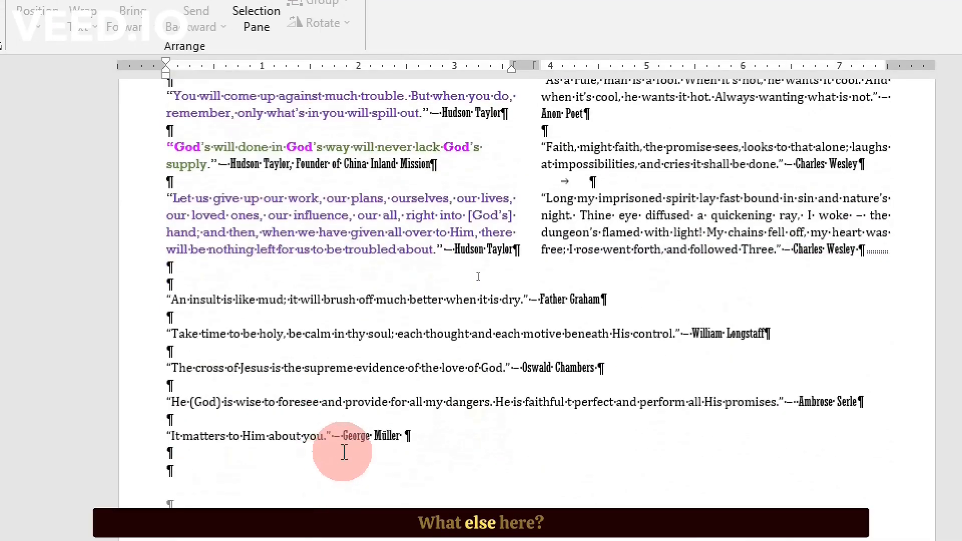
{"action": "scroll", "coordinate": [333, 456], "scroll_direction": "up", "scroll_amount": 4}
{"action": "scroll", "coordinate": [322, 460], "scroll_direction": "up", "scroll_amount": 10}
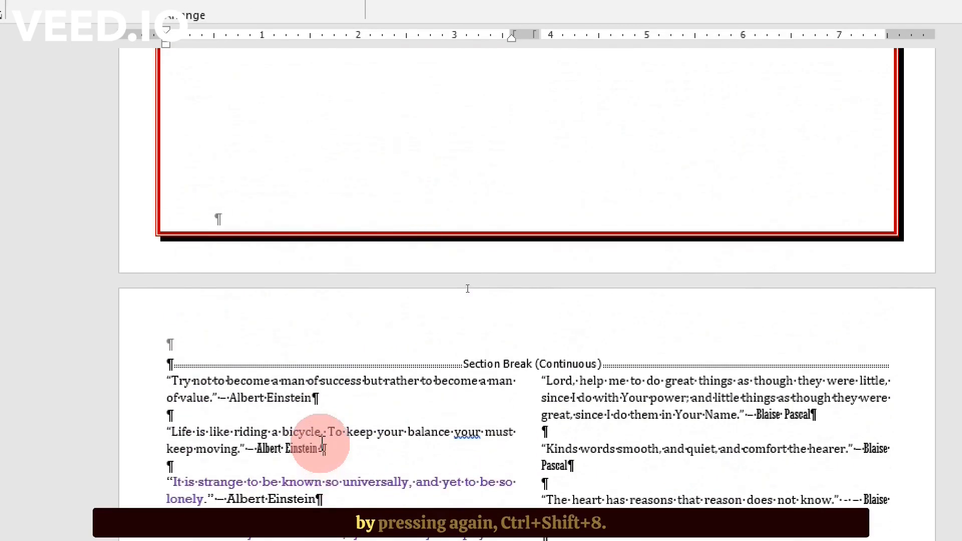
{"action": "scroll", "coordinate": [320, 443], "scroll_direction": "up", "scroll_amount": 1}
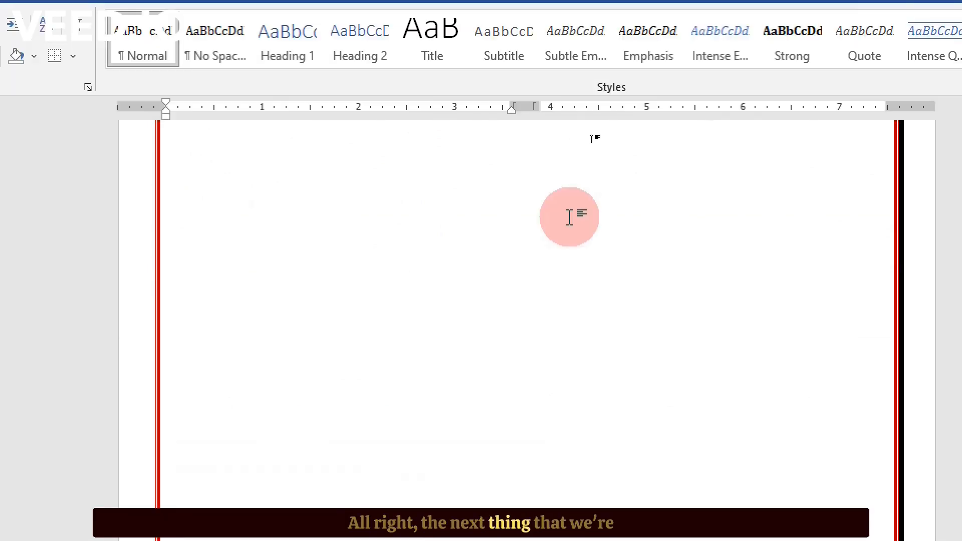
- Try out the default tab stops by inserting several tabs on the blank line above the "We talk glibly" quote
{"action": "scroll", "coordinate": [570, 217], "scroll_direction": "down", "scroll_amount": 10}
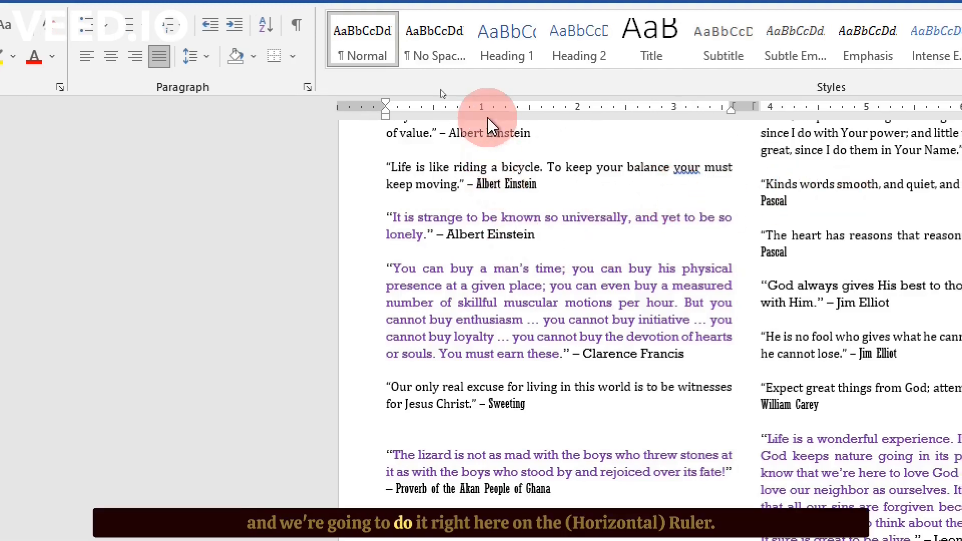
{"action": "scroll", "coordinate": [481, 402], "scroll_direction": "down", "scroll_amount": 1}
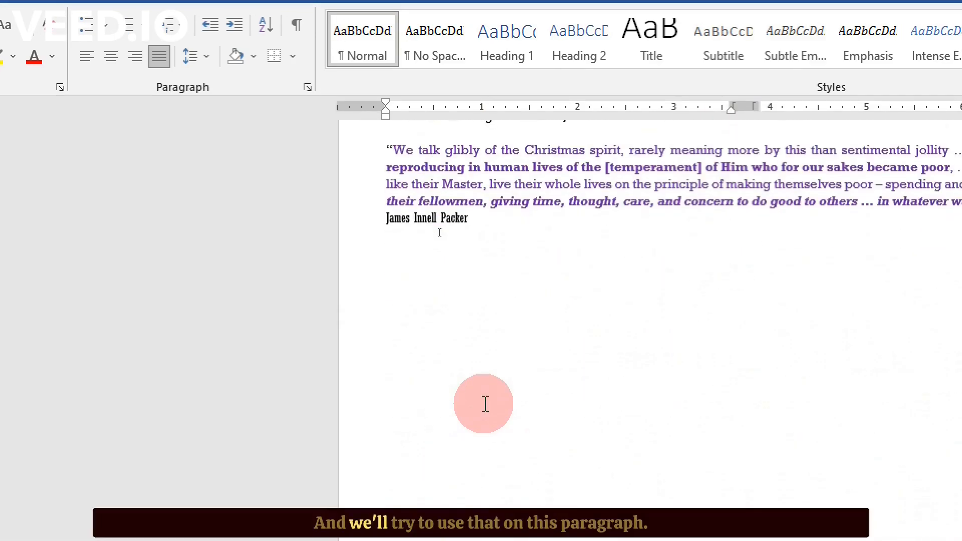
{"action": "scroll", "coordinate": [489, 400], "scroll_direction": "up", "scroll_amount": 5}
{"action": "scroll", "coordinate": [490, 400], "scroll_direction": "up", "scroll_amount": 2}
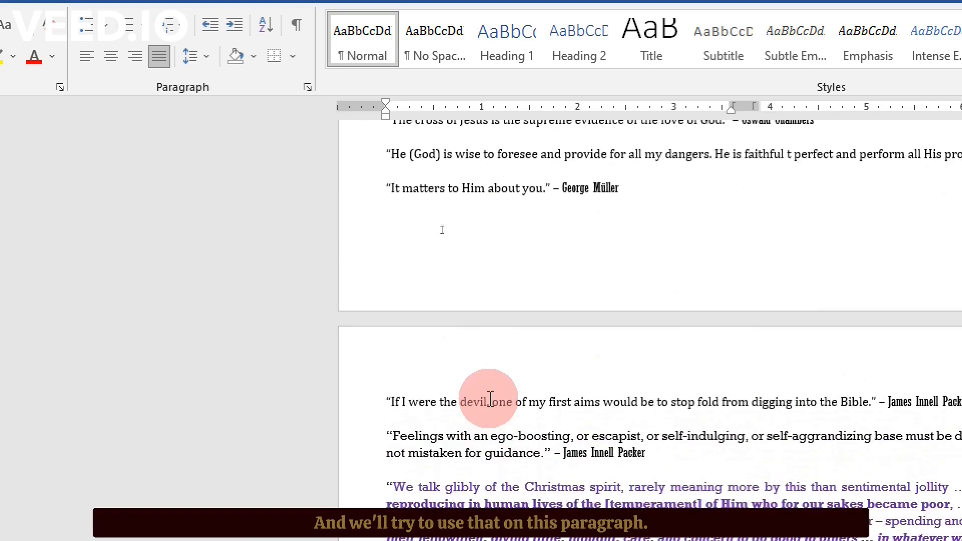
{"action": "scroll", "coordinate": [490, 400], "scroll_direction": "down", "scroll_amount": 4}
{"action": "left_click_drag", "start_coordinate": [385, 291], "coordinate": [480, 368]}
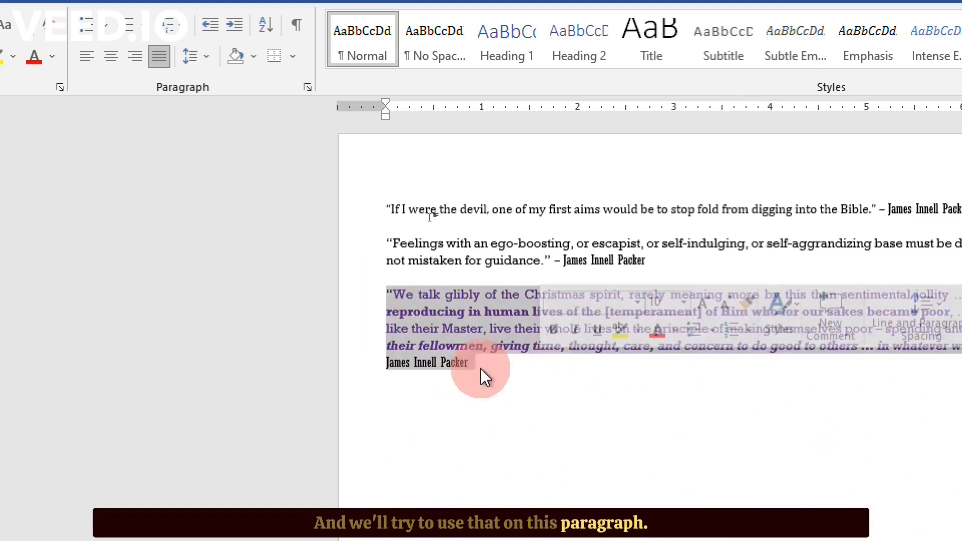
{"action": "left_click", "coordinate": [385, 275]}
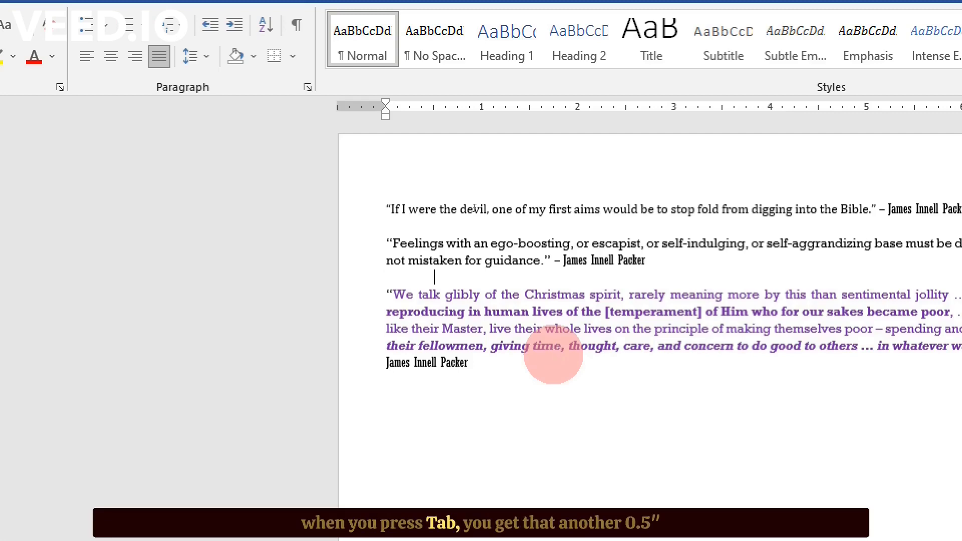
{"action": "key", "text": "Tab"}
{"action": "key", "text": "Tab"}
{"action": "key", "text": "Tab"}
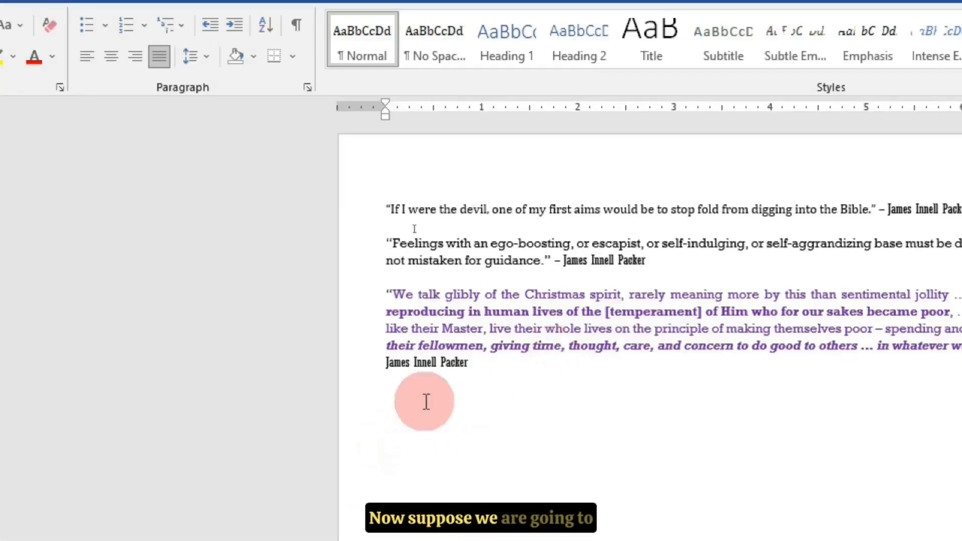
- Add a left-aligned tab stop at 0.5 inches to the whole "We talk glibly" quote, including its attribution line
{"action": "left_click_drag", "start_coordinate": [489, 362], "coordinate": [377, 294]}
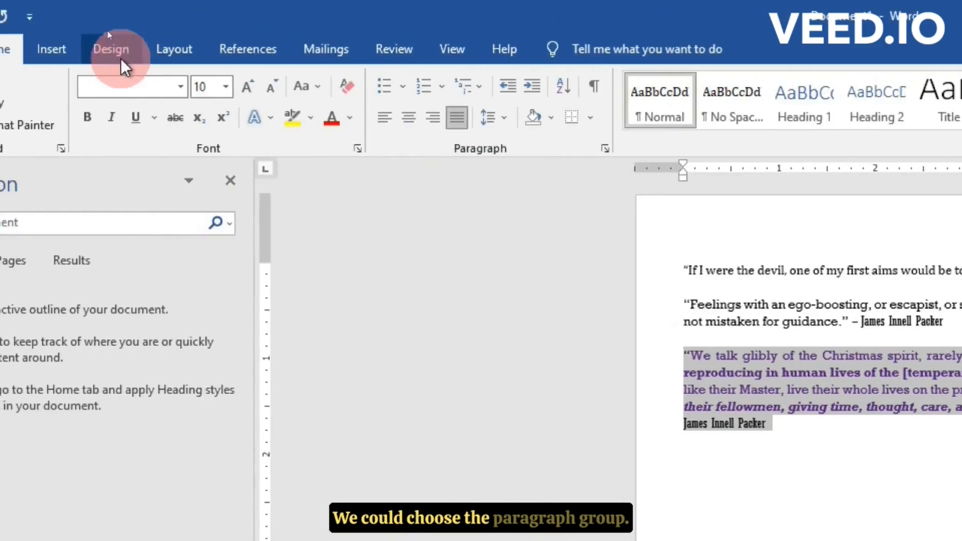
{"action": "left_click", "coordinate": [624, 149]}
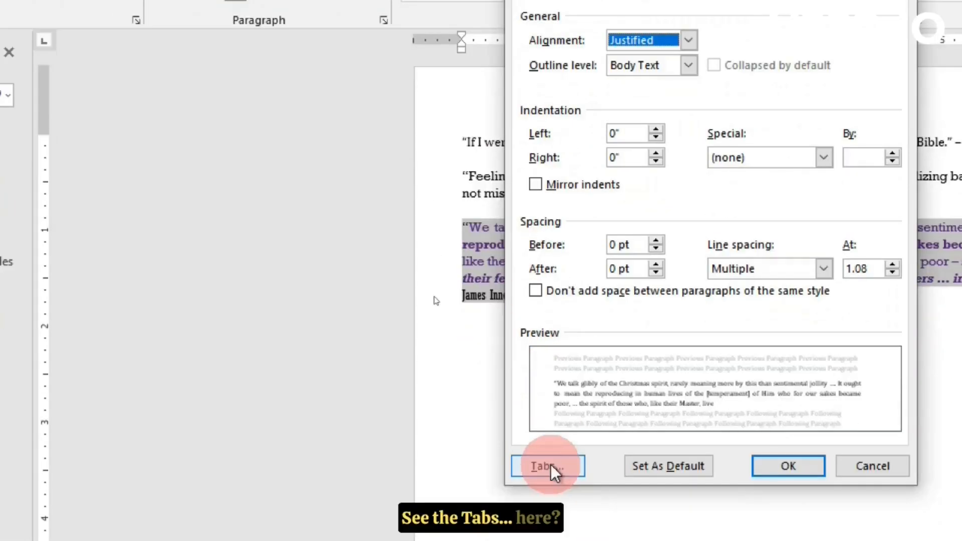
{"action": "left_click", "coordinate": [553, 534]}
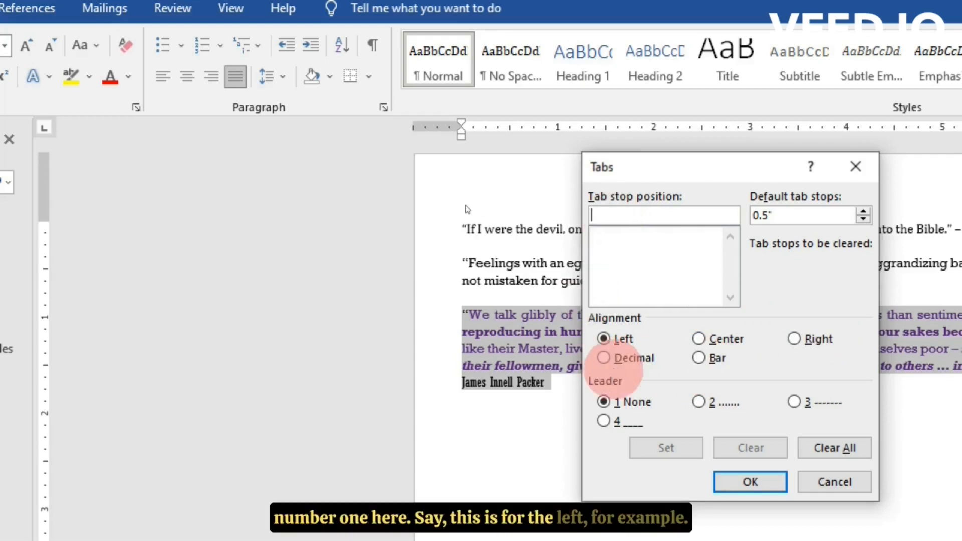
{"action": "type", "text": "0.5"}
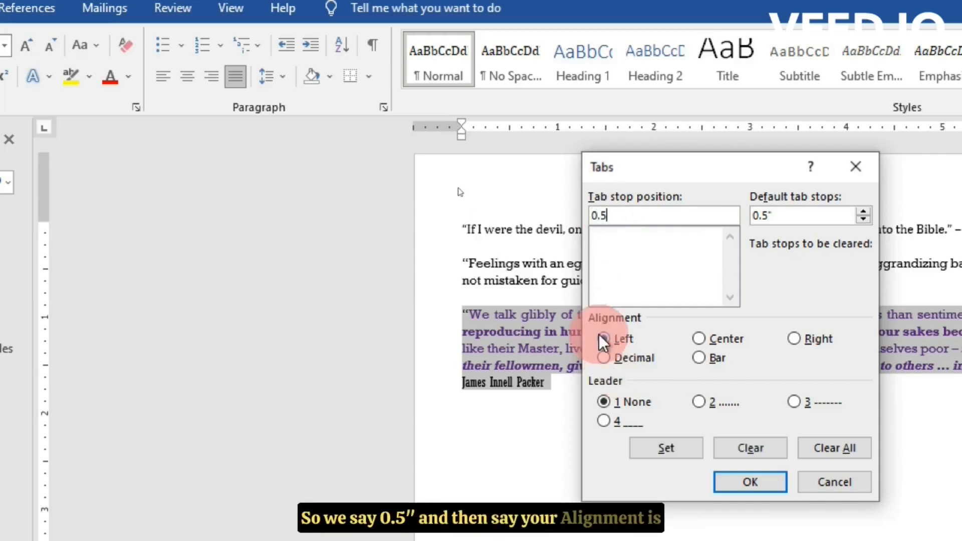
{"action": "left_click", "coordinate": [657, 447]}
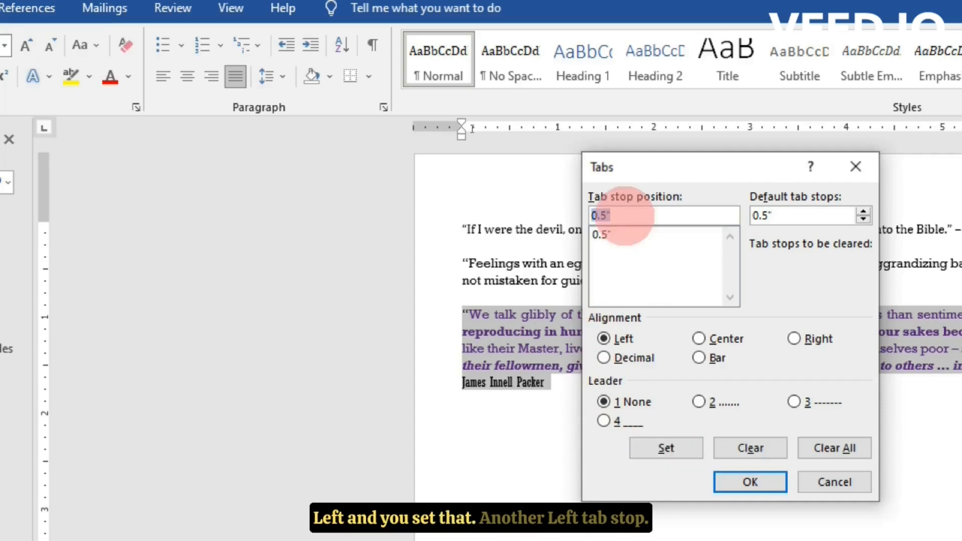
- Add two more left-aligned tab stops at 1.5 and 2 inches for the selected quote
{"action": "key", "text": "BackSpace"}
{"action": "type", "text": "1."}
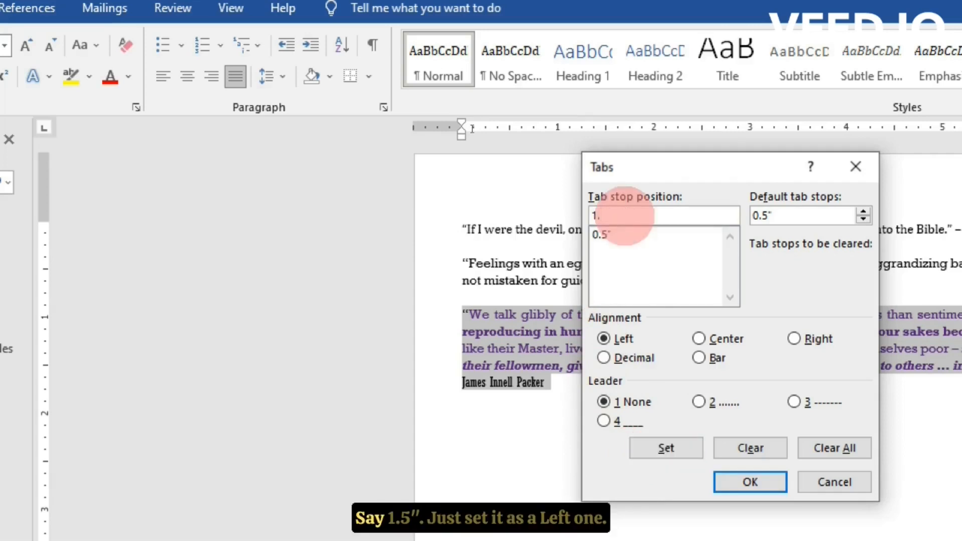
{"action": "type", "text": "5"}
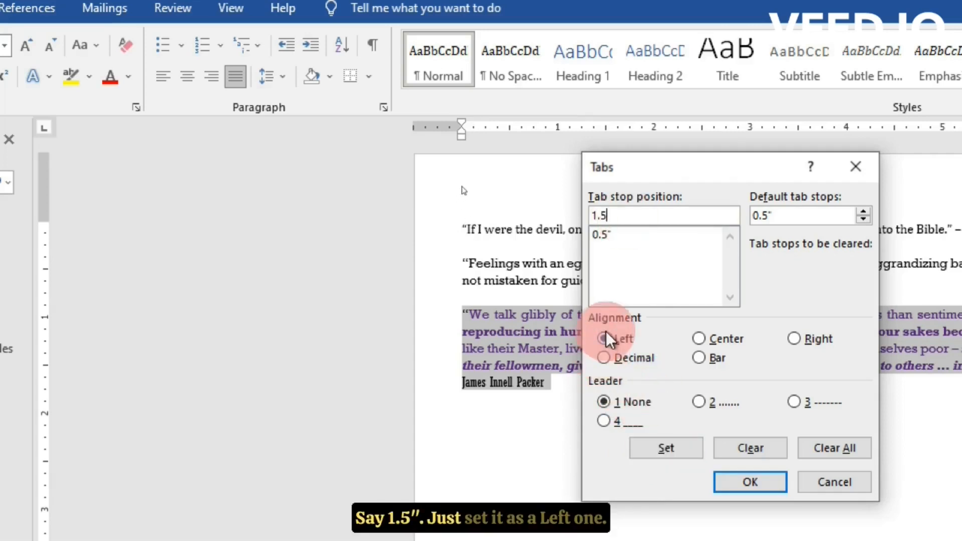
{"action": "left_click", "coordinate": [660, 453]}
{"action": "left_click", "coordinate": [612, 214]}
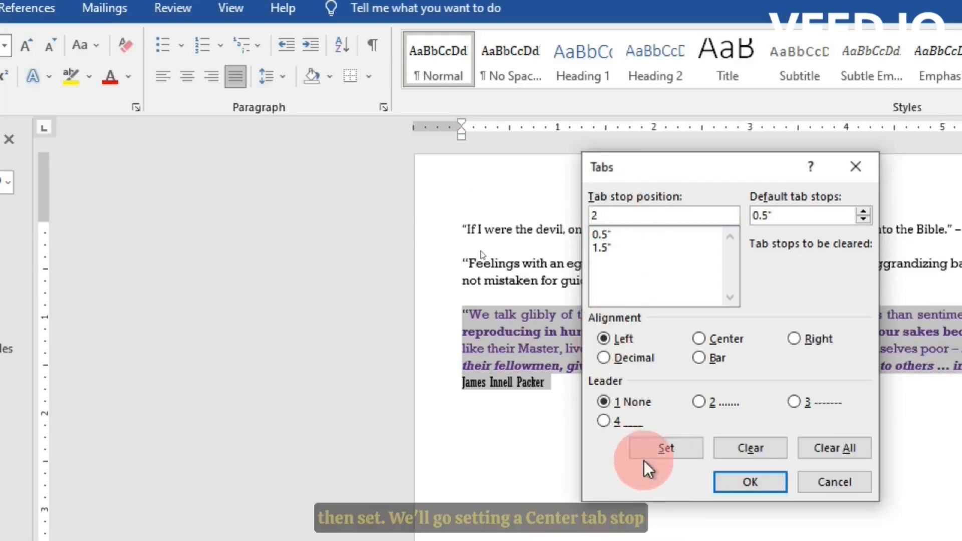
{"action": "left_click", "coordinate": [656, 447]}
- Add a center-aligned tab stop at 3 inches for the selected quote
{"action": "left_click", "coordinate": [701, 336]}
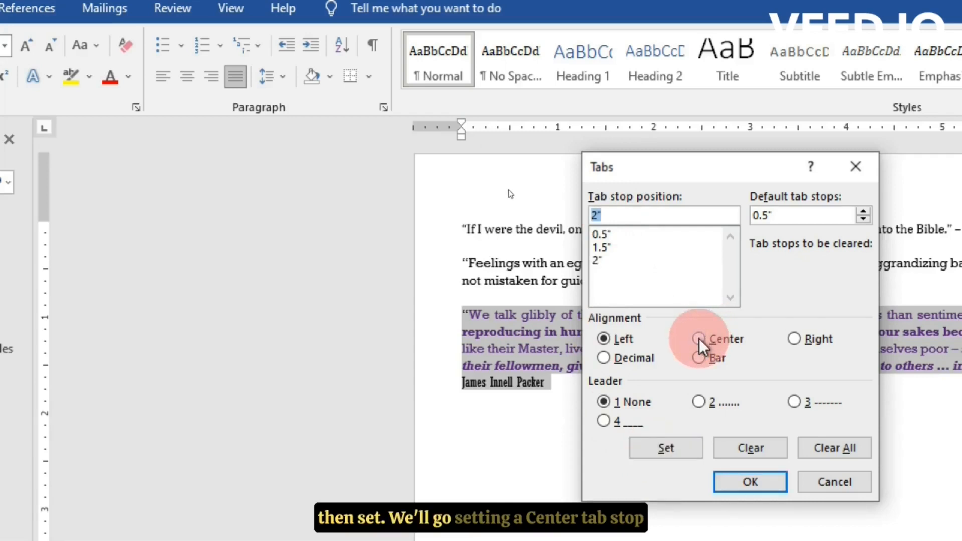
{"action": "left_click", "coordinate": [637, 217]}
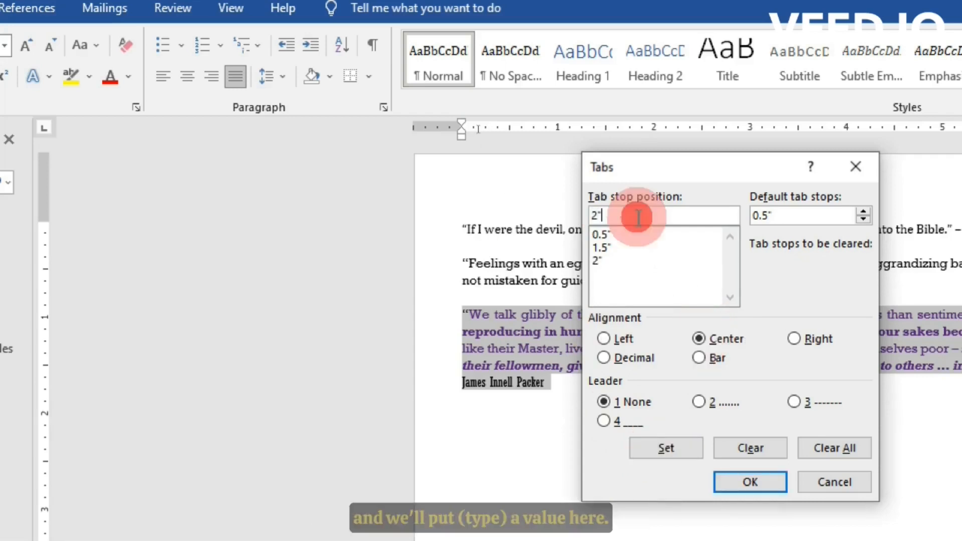
{"action": "key", "text": "BackSpace"}
{"action": "key", "text": "BackSpace"}
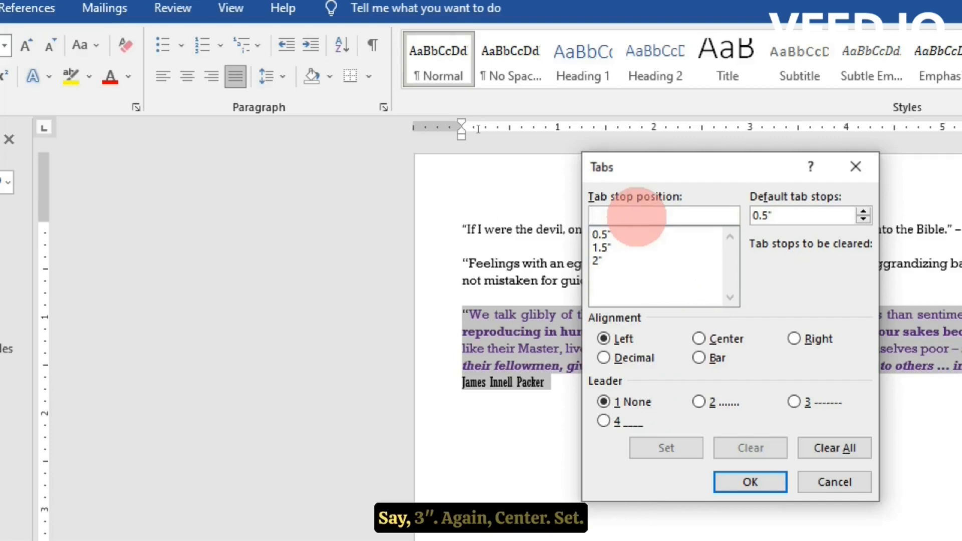
{"action": "type", "text": "3"}
{"action": "left_click", "coordinate": [699, 338]}
{"action": "left_click", "coordinate": [666, 447]}
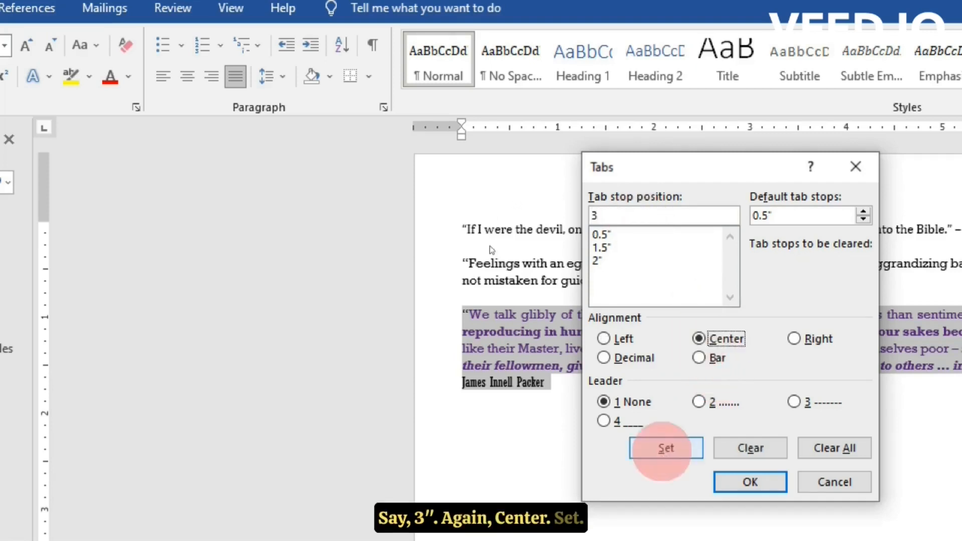
- Add a second center-aligned tab stop at 3.5 inches for the selected quote
{"action": "left_click", "coordinate": [619, 213]}
{"action": "key", "text": "BackSpace"}
{"action": "key", "text": "BackSpace"}
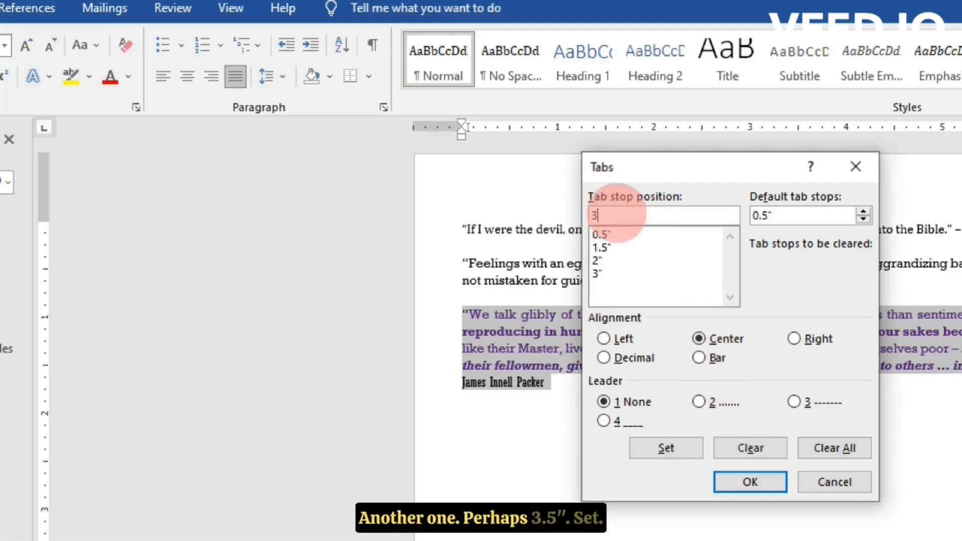
{"action": "left_click", "coordinate": [666, 448]}
- Add right-aligned tab stops at 5.5 and 6 inches for the selected quote
{"action": "left_click", "coordinate": [805, 340]}
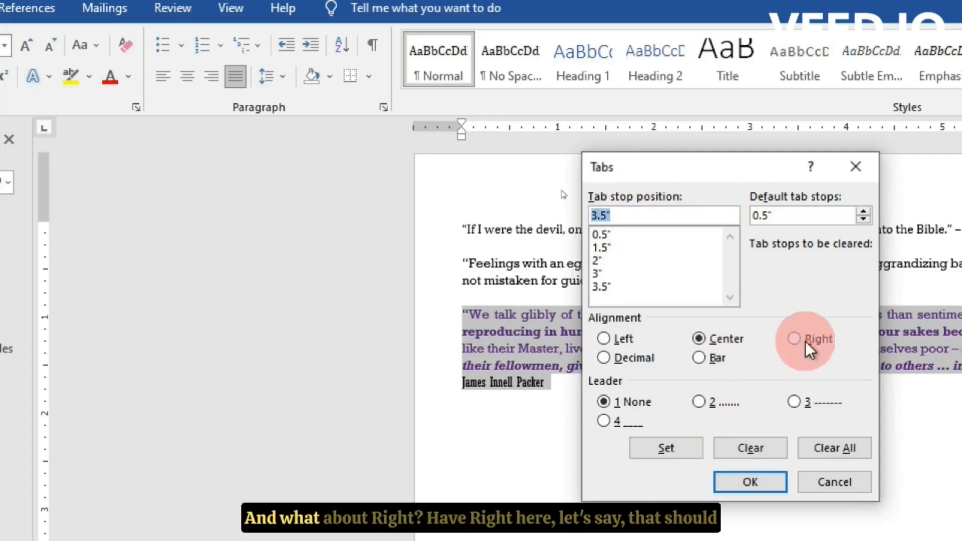
{"action": "left_click", "coordinate": [658, 217]}
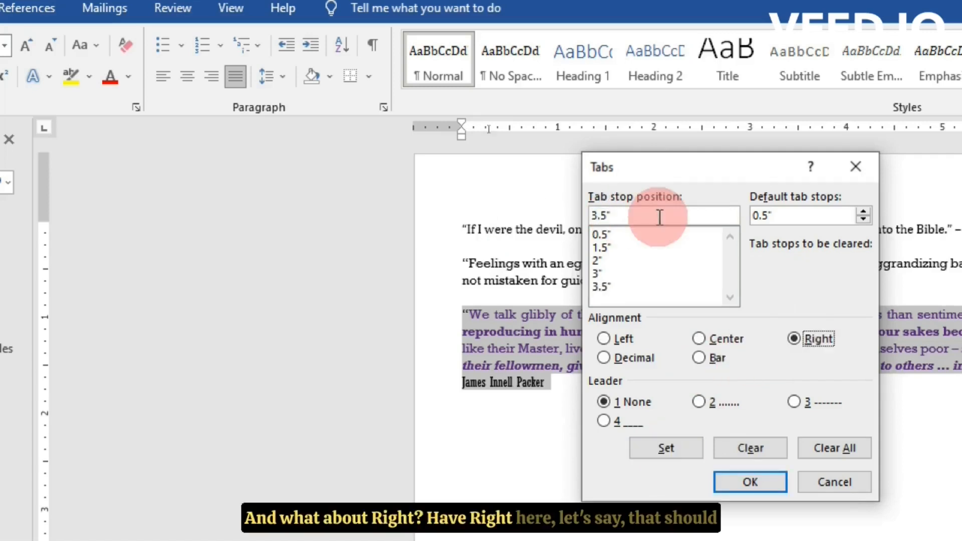
{"action": "left_click", "coordinate": [494, 215]}
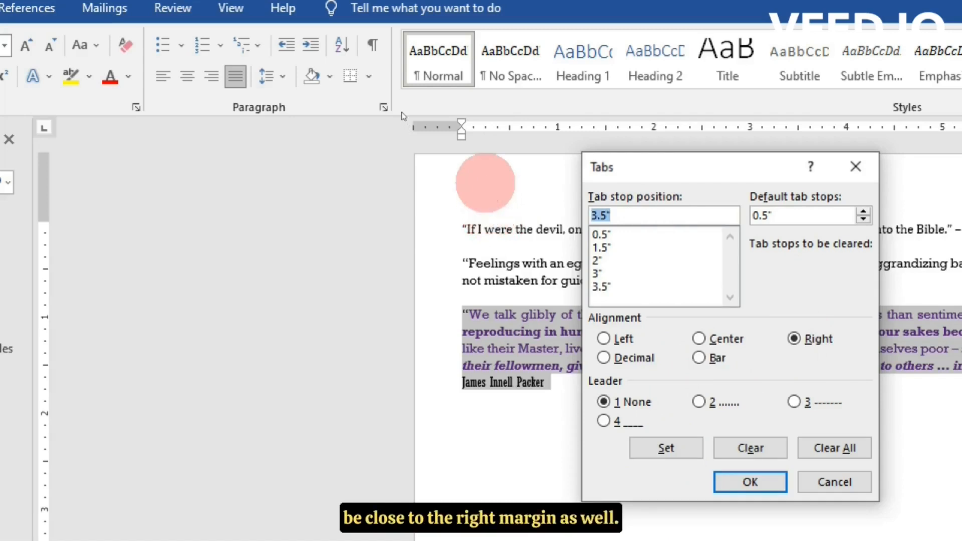
{"action": "type", "text": "5.5"}
{"action": "left_click", "coordinate": [798, 338]}
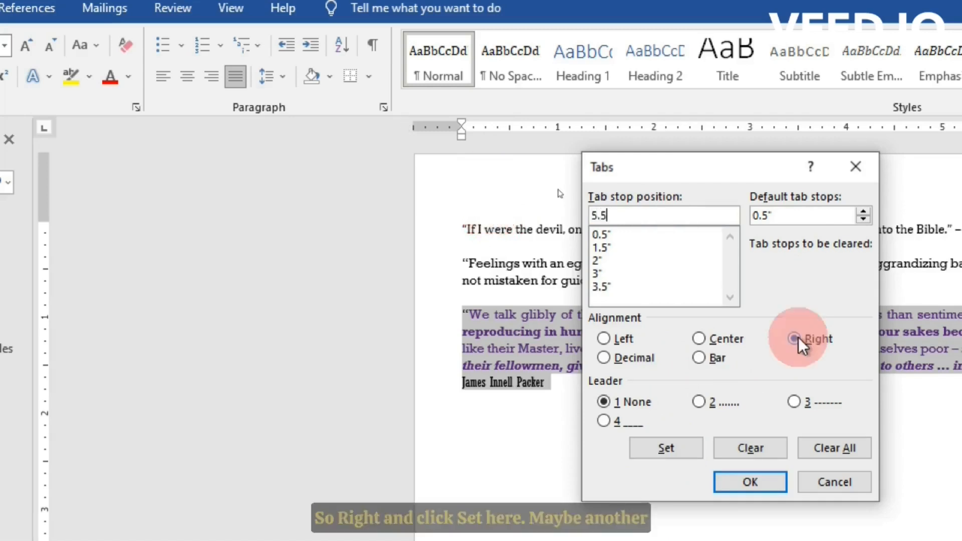
{"action": "left_click", "coordinate": [670, 452]}
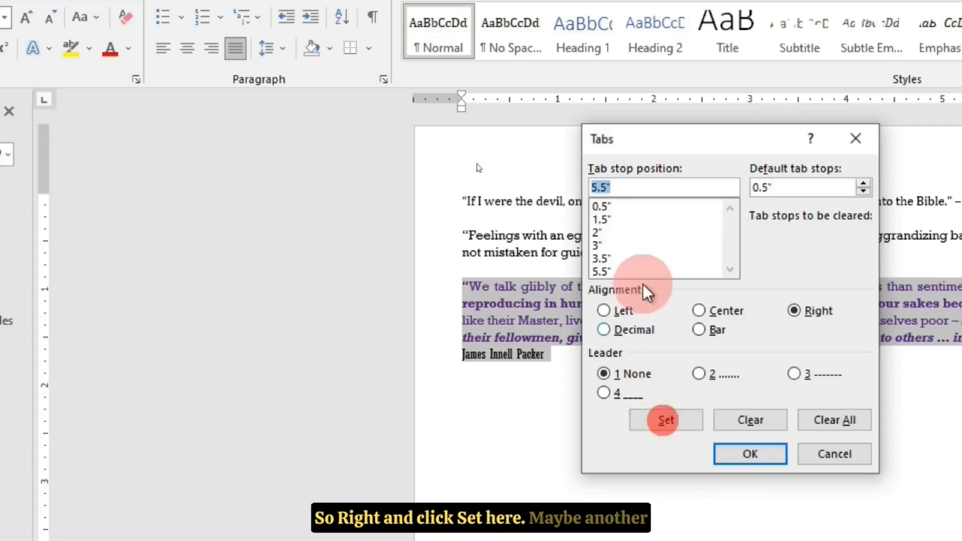
{"action": "type", "text": "6.0"}
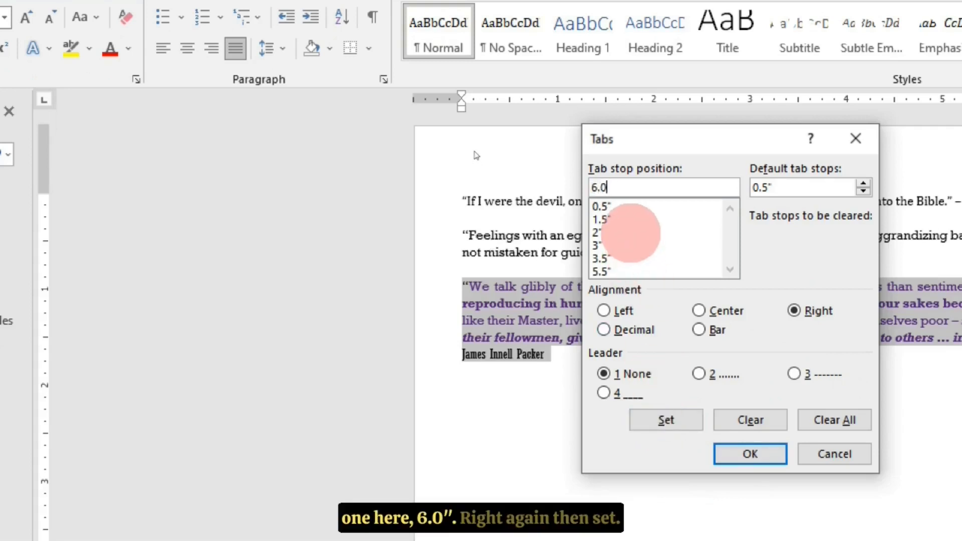
{"action": "left_click", "coordinate": [802, 310]}
{"action": "left_click", "coordinate": [655, 427]}
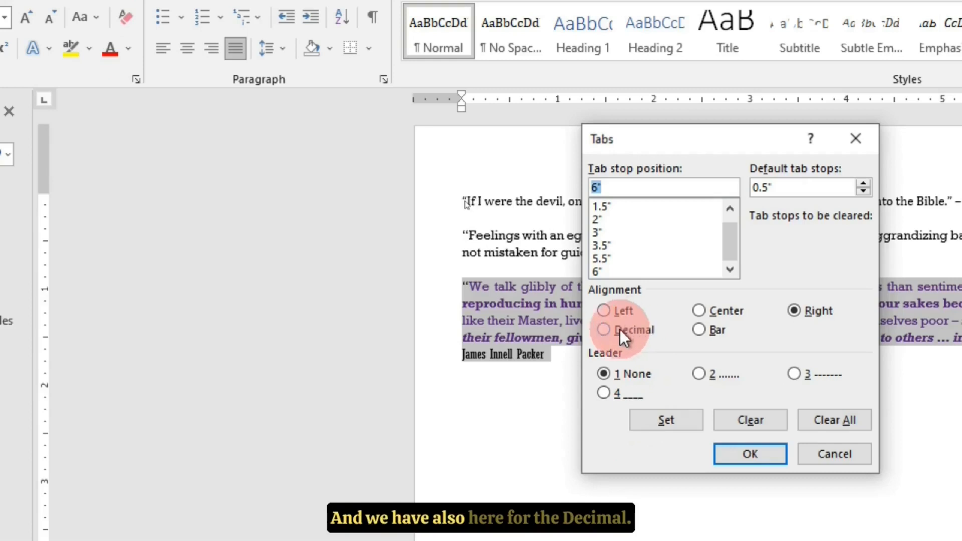
- Add a decimal tab stop at 4 inches for the selected quote
{"action": "left_click", "coordinate": [602, 329]}
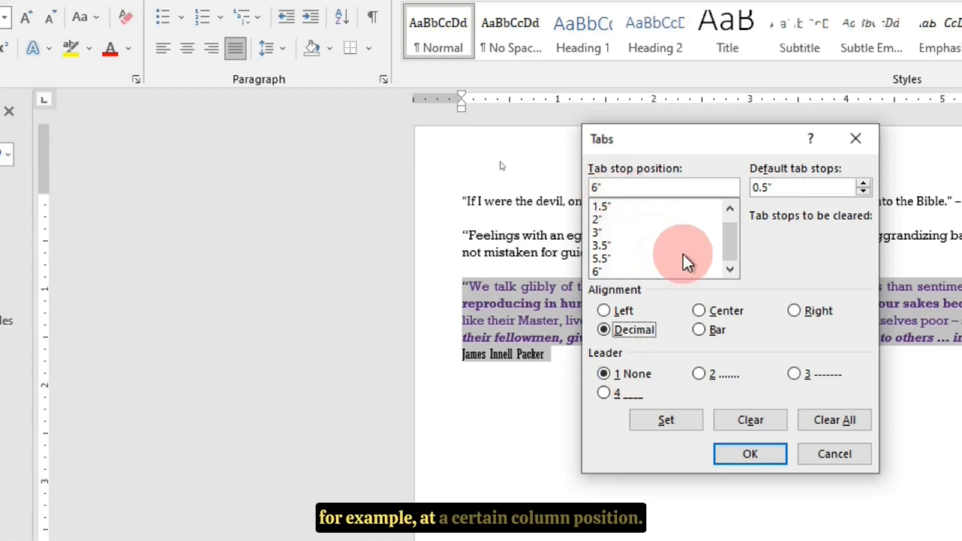
{"action": "left_click_drag", "start_coordinate": [618, 194], "coordinate": [588, 190]}
{"action": "type", "text": "4"}
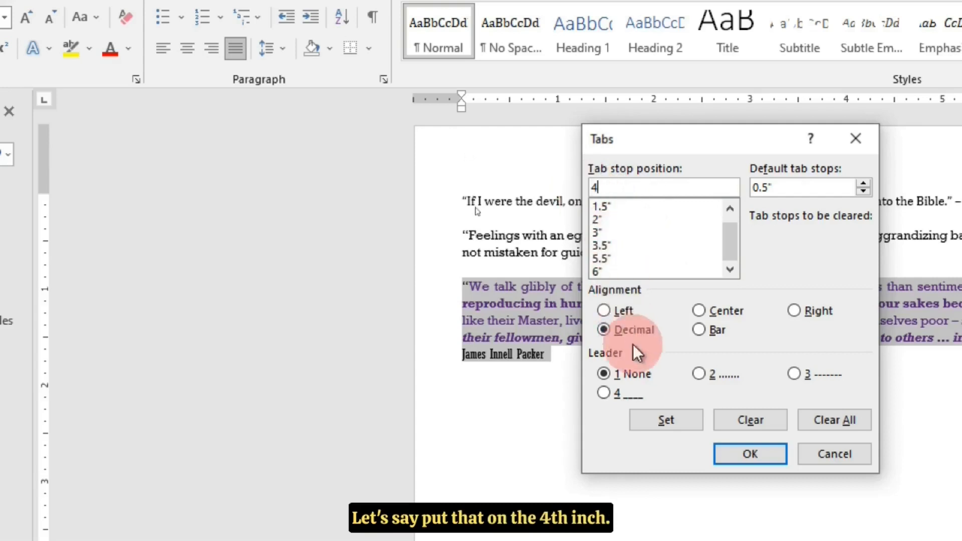
{"action": "left_click", "coordinate": [656, 421]}
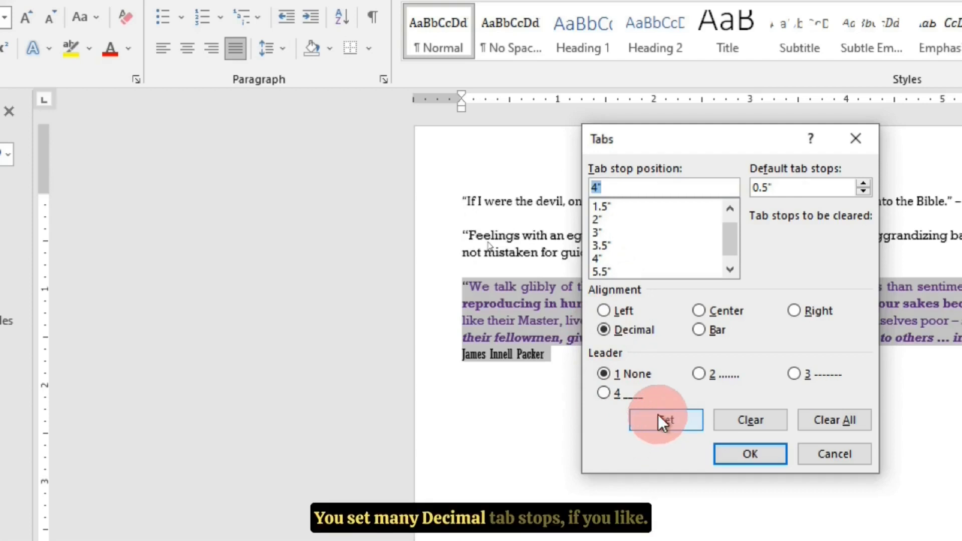
- Add a bar tab stop at 3.75 inches for the selected quote and apply the tab settings
{"action": "left_click", "coordinate": [623, 192]}
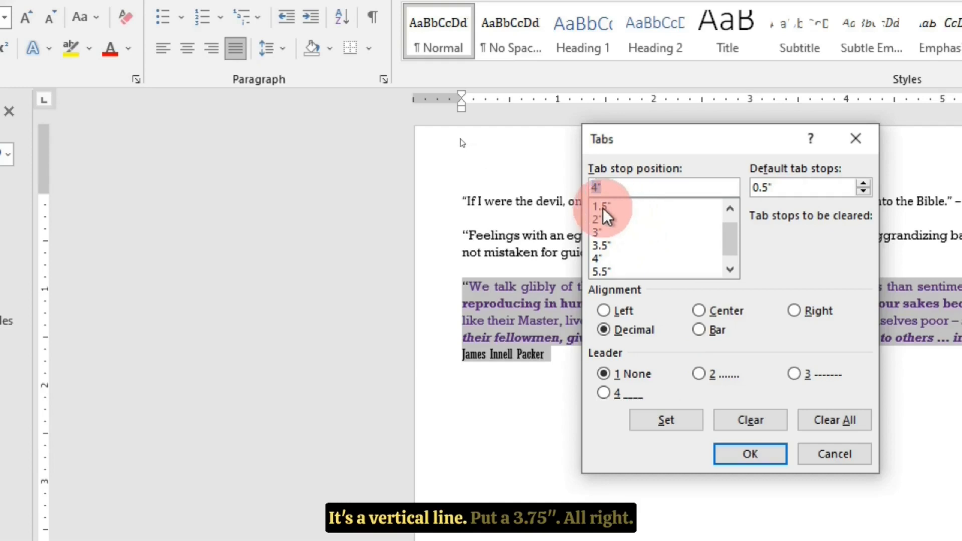
{"action": "type", "text": "3.7"}
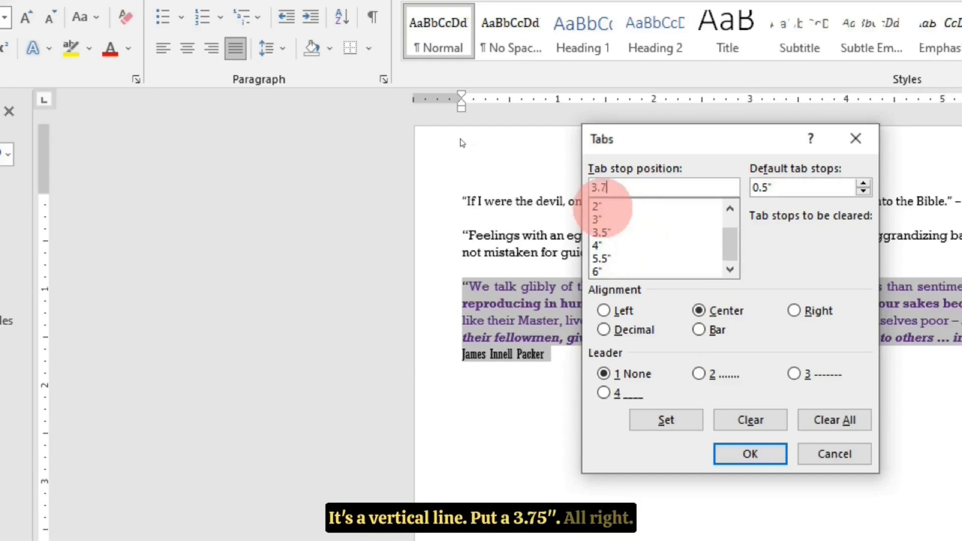
{"action": "type", "text": "5"}
{"action": "left_click", "coordinate": [698, 329]}
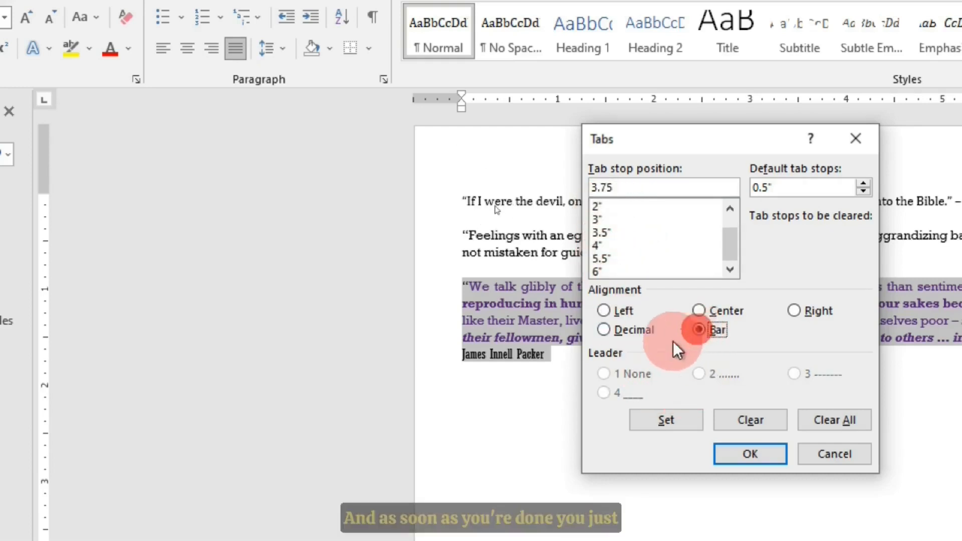
{"action": "left_click", "coordinate": [735, 454]}
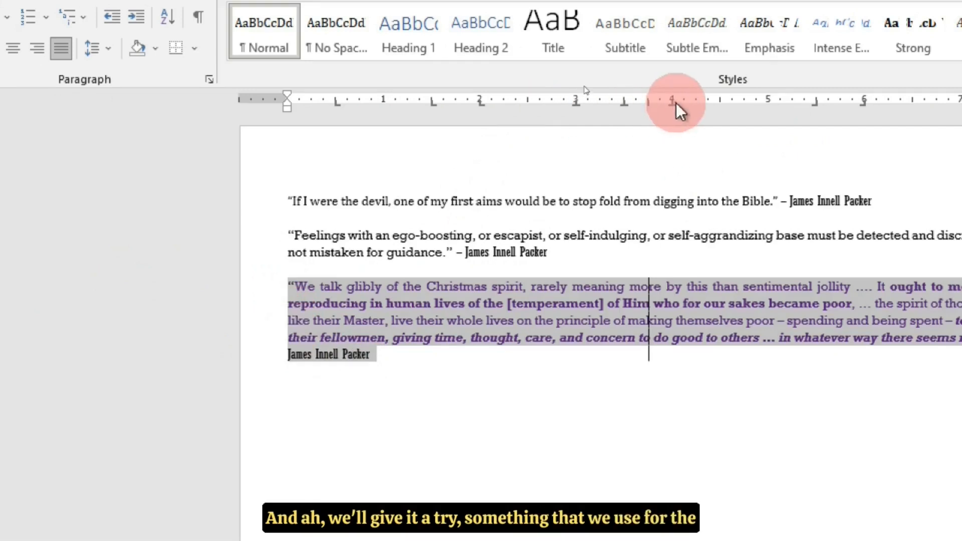
- Insert a line before "like their Master" in the purple quote and enter 123.67 at the 4-inch decimal tab stop
{"action": "left_click", "coordinate": [291, 317]}
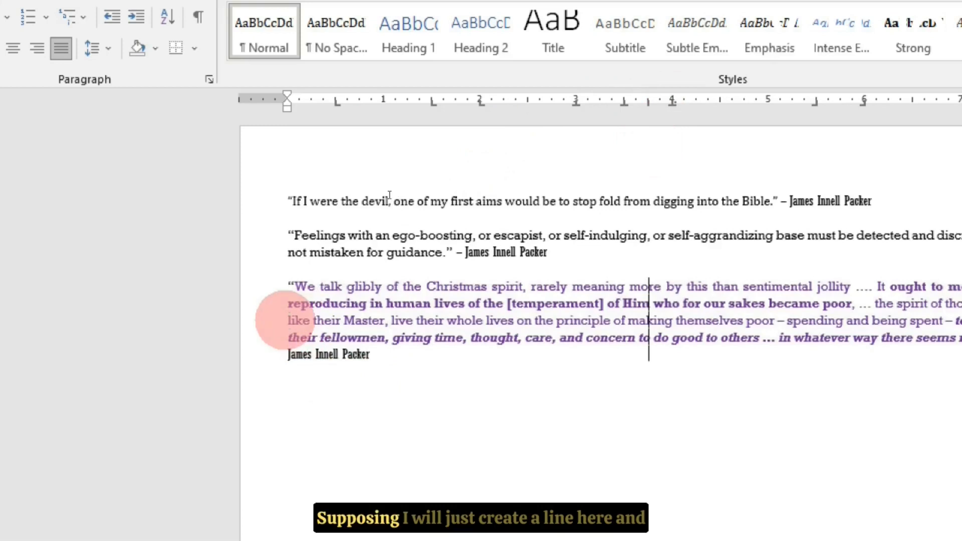
{"action": "key", "text": "Return"}
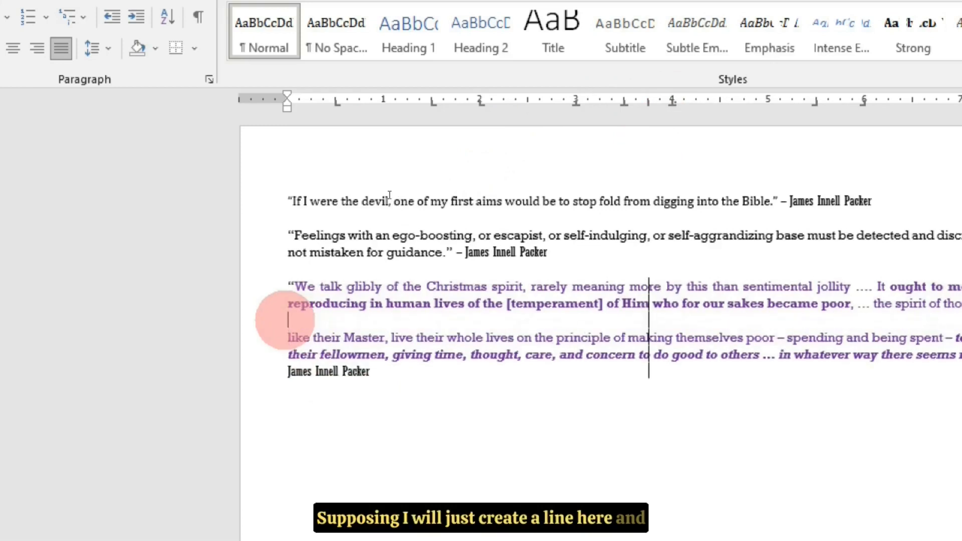
{"action": "key", "text": "Tab"}
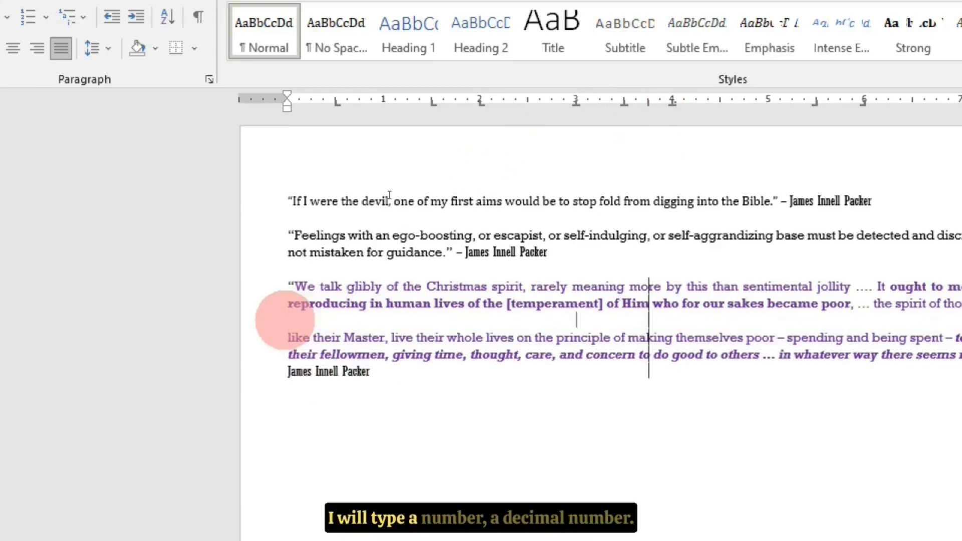
{"action": "key", "text": "Tab"}
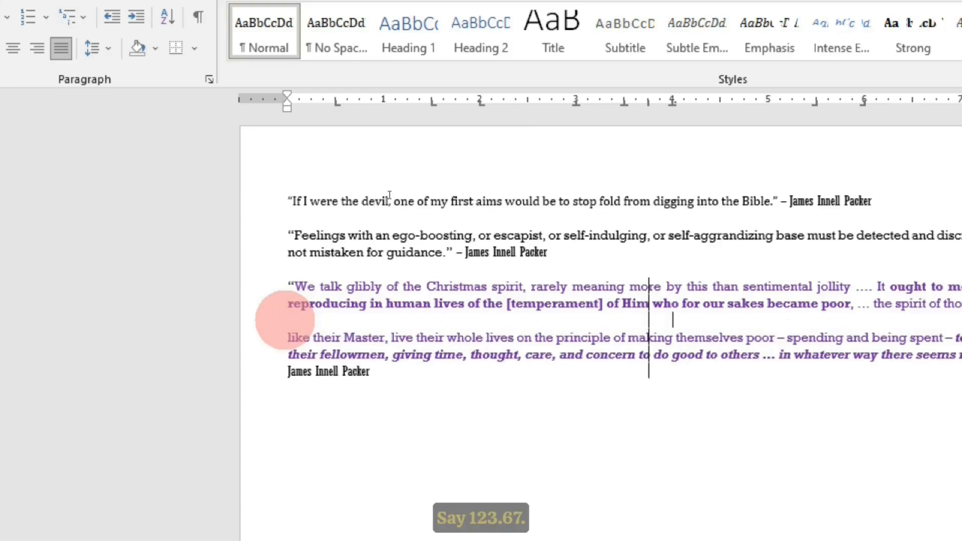
{"action": "type", "text": "123.67"}
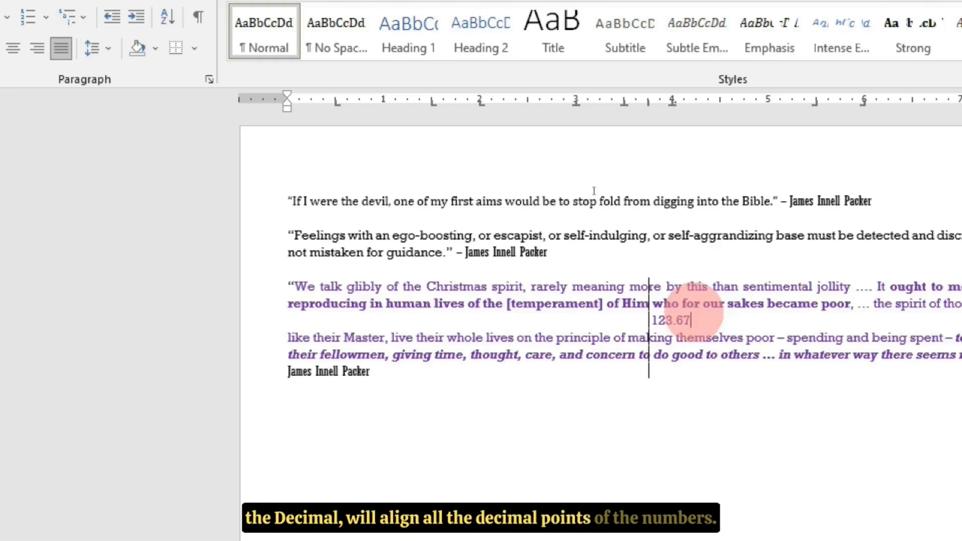
- Add a line below 123.67 and enter 34.67 at the same decimal tab stop
{"action": "key", "text": "Return"}
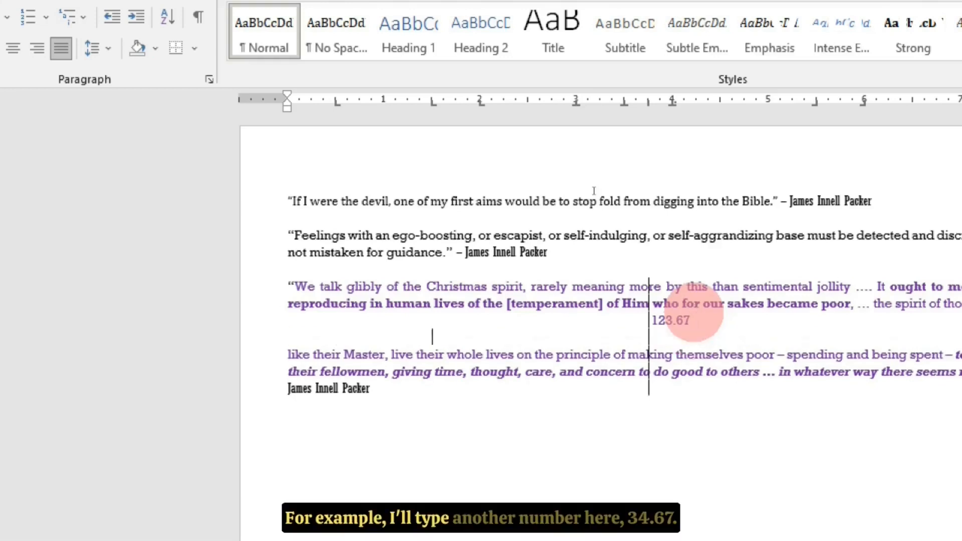
{"action": "key", "text": "Tab"}
{"action": "key", "text": "Tab"}
{"action": "key", "text": "Tab"}
{"action": "type", "text": "34"}
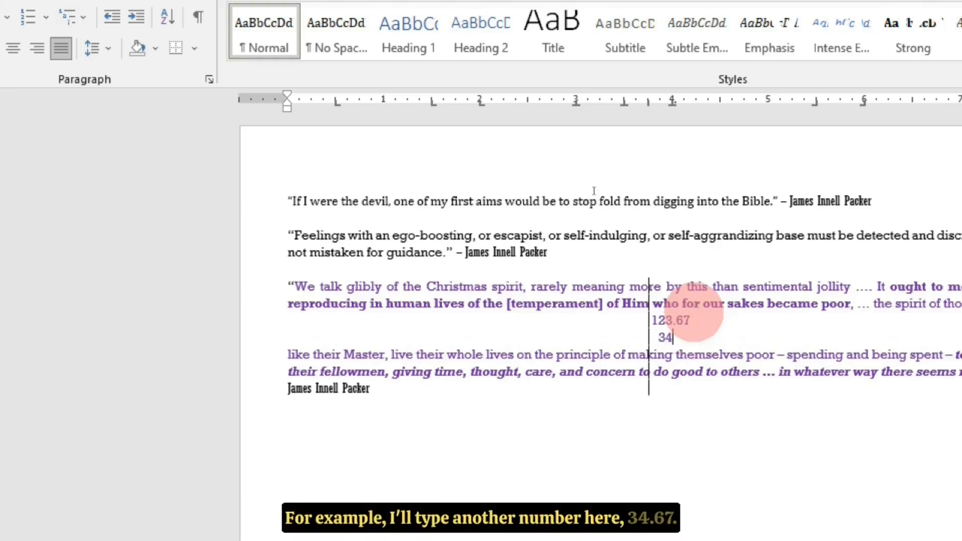
{"action": "type", "text": ".67"}
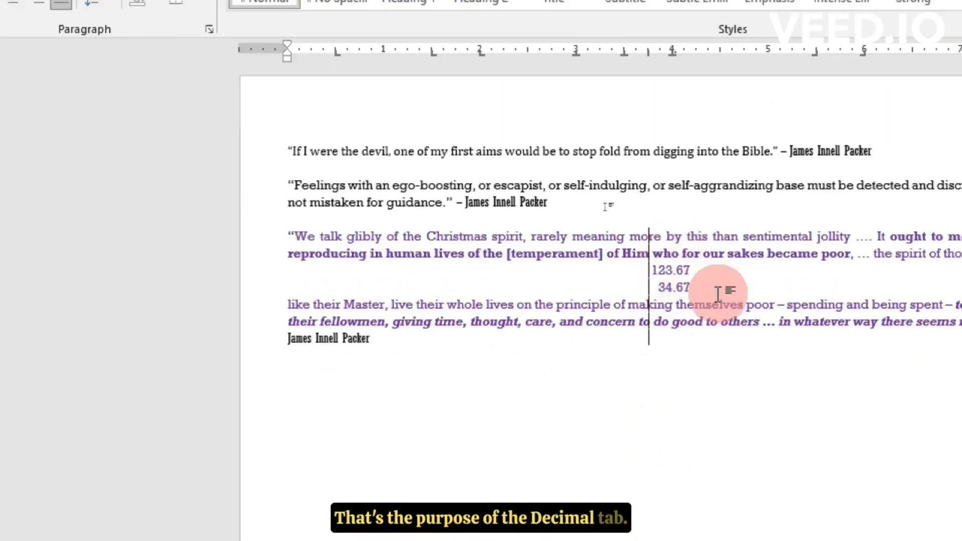
- Add a third line below 34.67 with 134.45 at the decimal tab stop
{"action": "key", "text": "Return"}
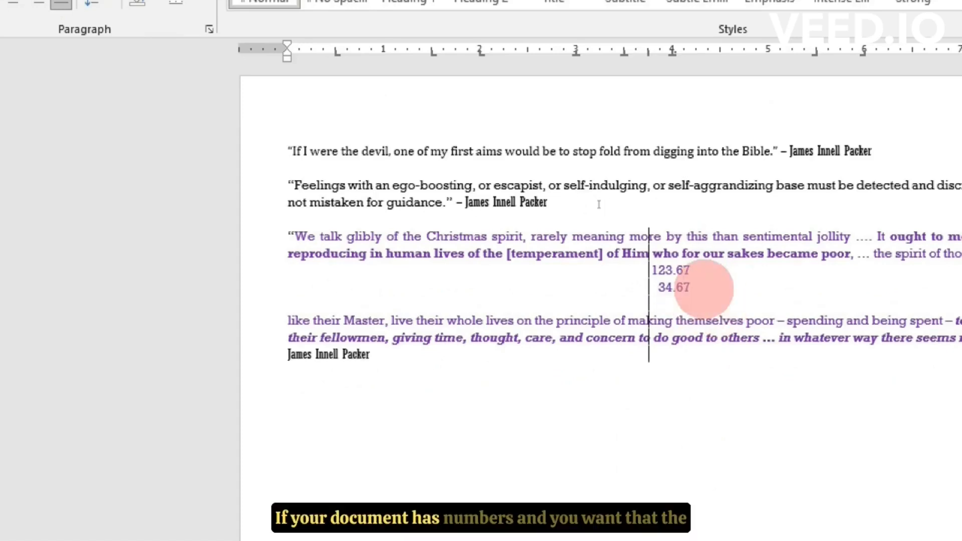
{"action": "key", "text": "Tab"}
{"action": "key", "text": "Tab"}
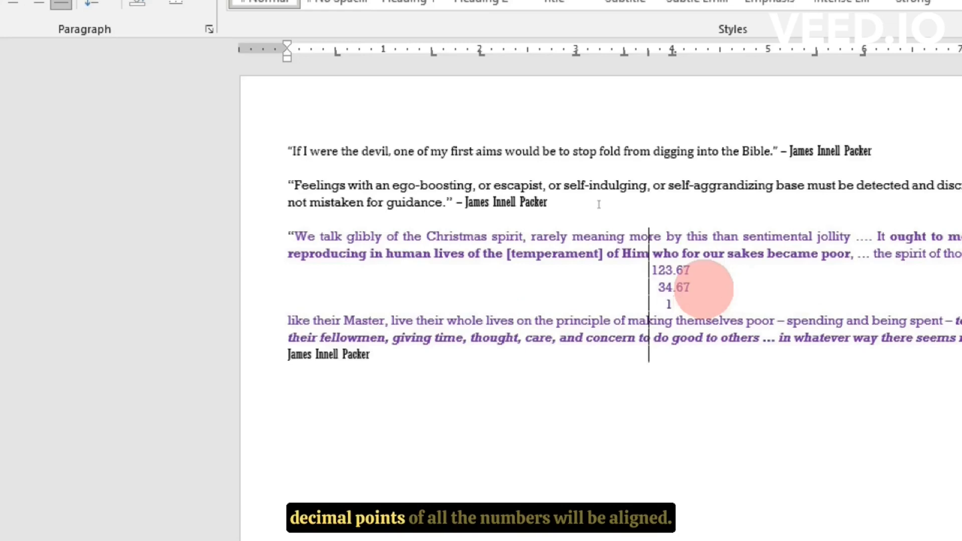
{"action": "type", "text": "134."}
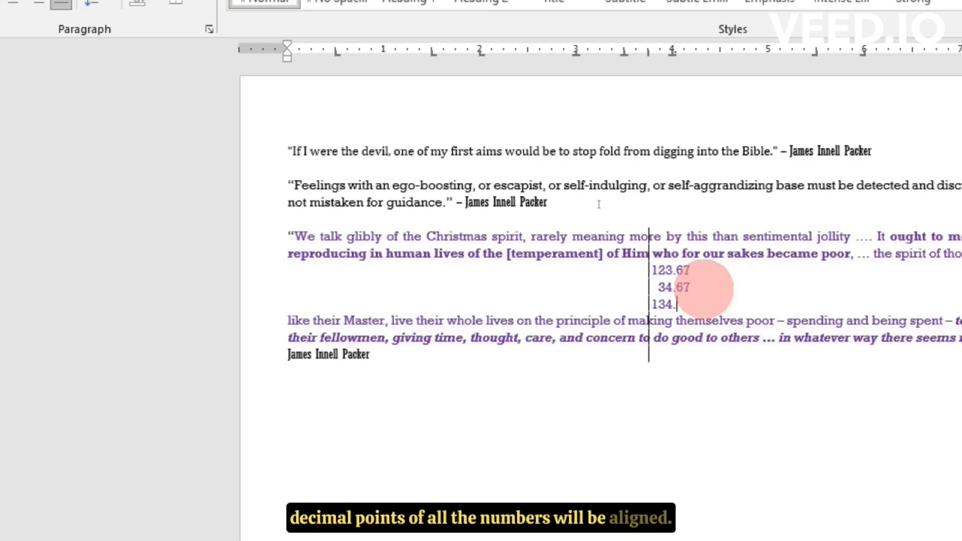
{"action": "type", "text": "45"}
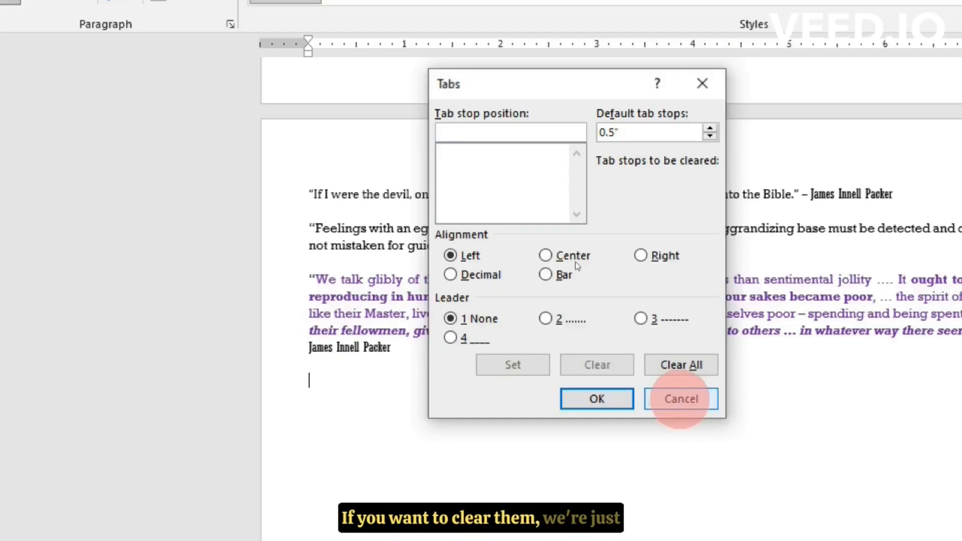
- Clear the 3.75-inch bar tab stop and all other custom tab stops from the purple quote
{"action": "left_click", "coordinate": [680, 400]}
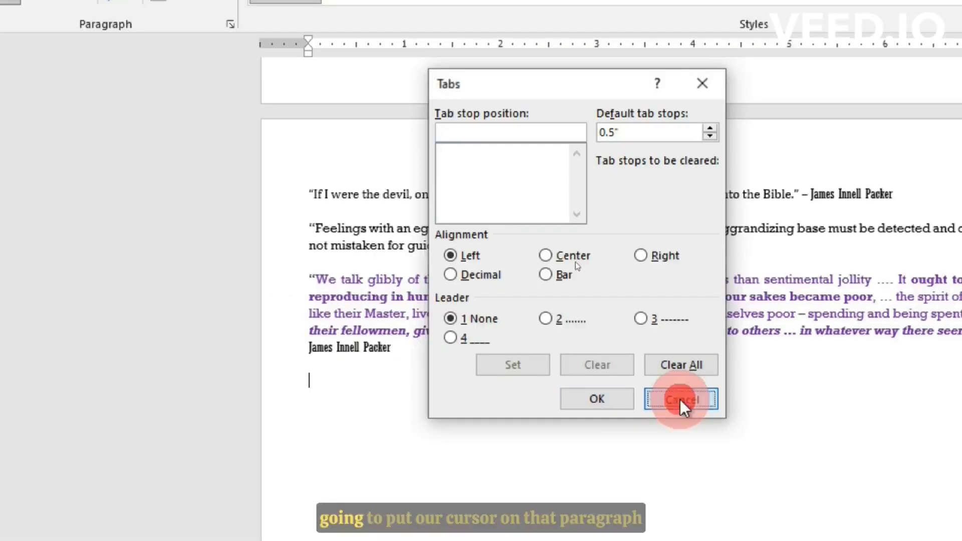
{"action": "left_click", "coordinate": [382, 296]}
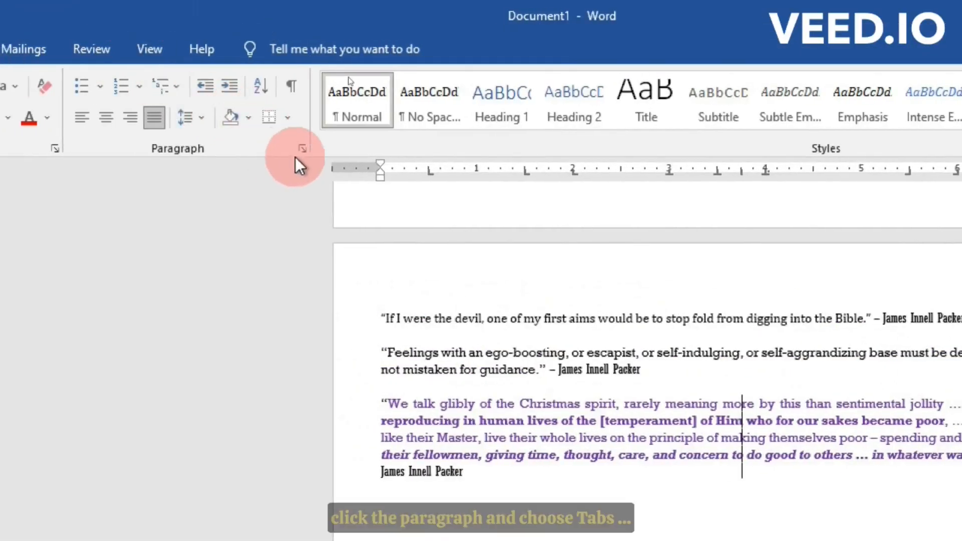
{"action": "left_click", "coordinate": [302, 149]}
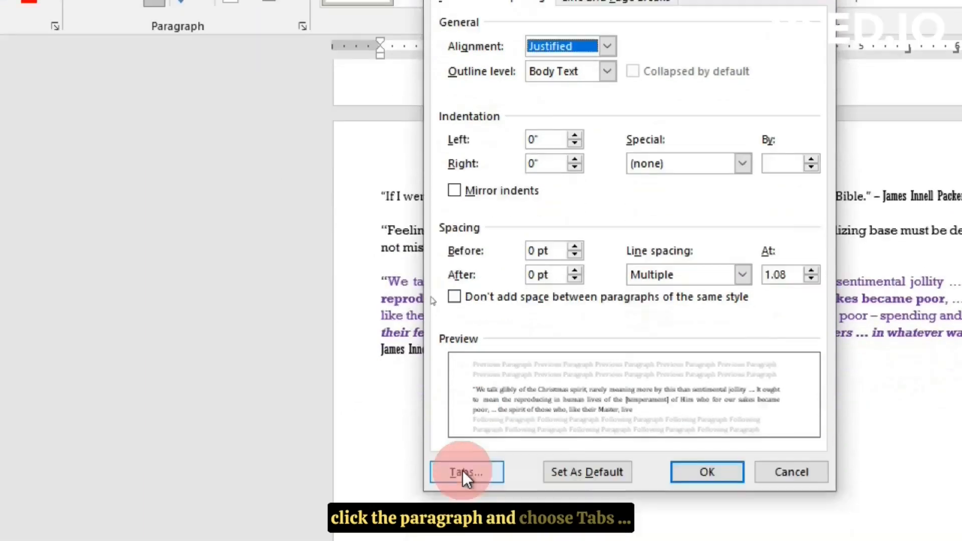
{"action": "left_click", "coordinate": [461, 473]}
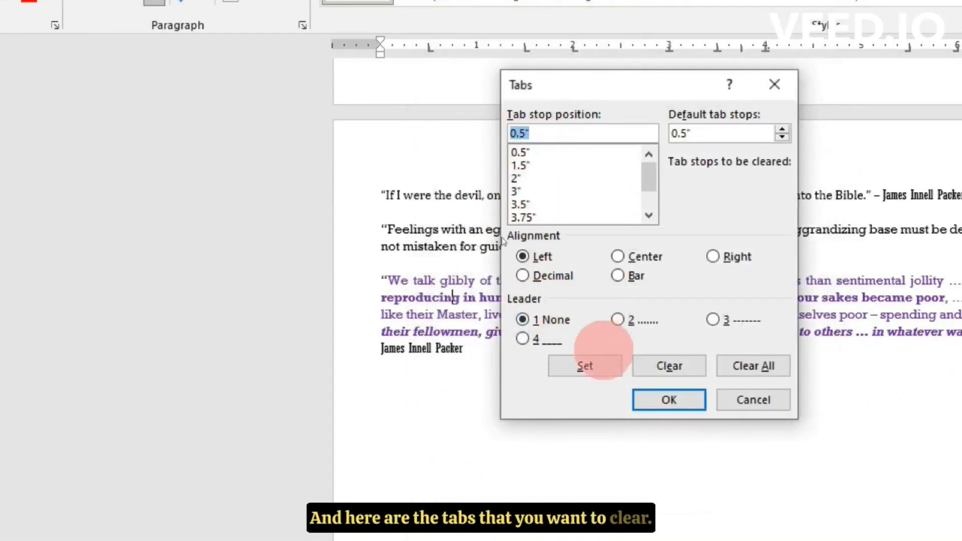
{"action": "left_click", "coordinate": [523, 218]}
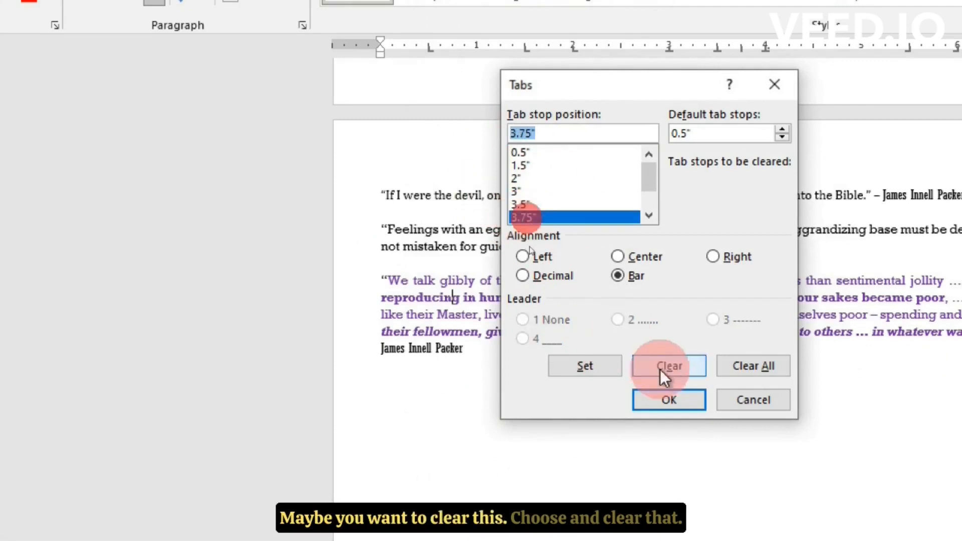
{"action": "left_click", "coordinate": [645, 362]}
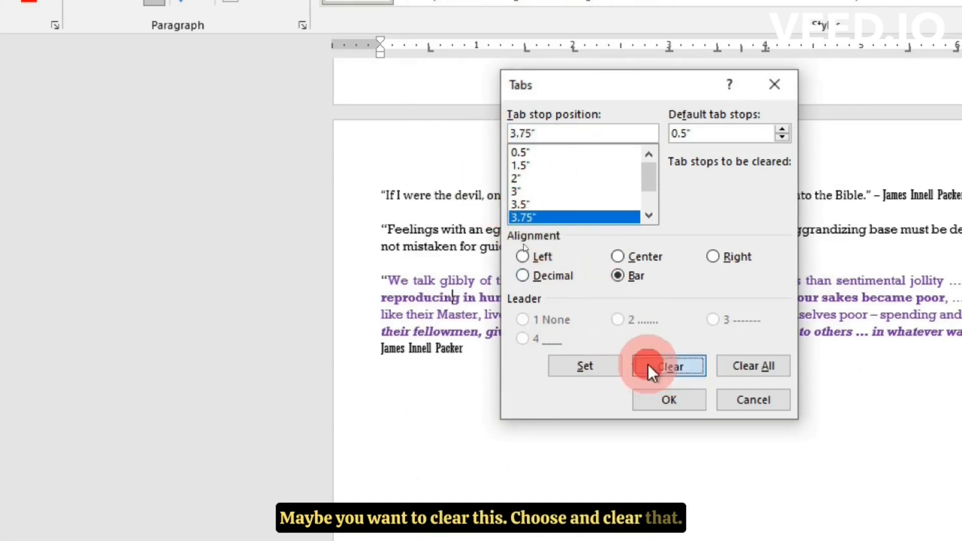
{"action": "left_click", "coordinate": [741, 365]}
{"action": "left_click", "coordinate": [663, 403]}
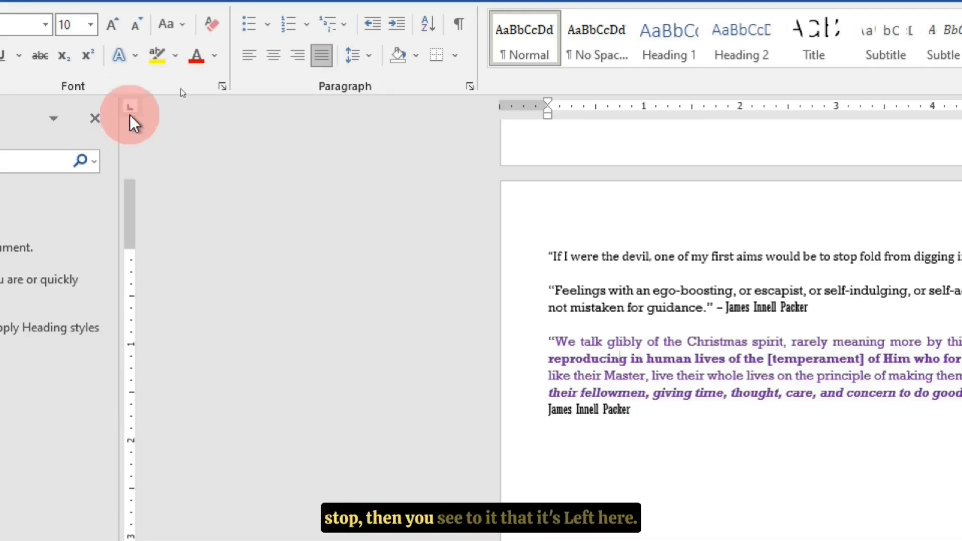
- Place left tab stops on the ruler at 0.5, about 1.2 and 1.5 inches, and move the first to about 0.75 inches
{"action": "left_click", "coordinate": [595, 107]}
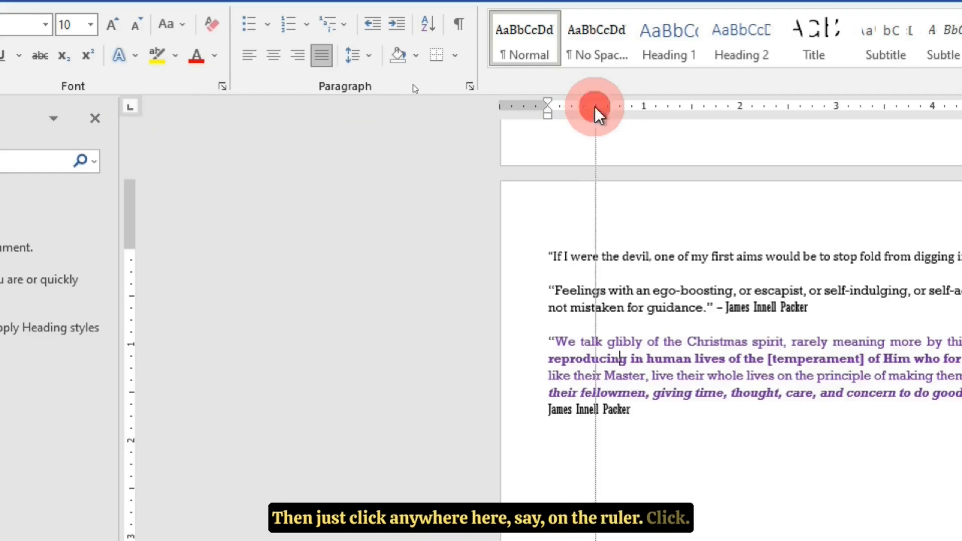
{"action": "left_click", "coordinate": [663, 109]}
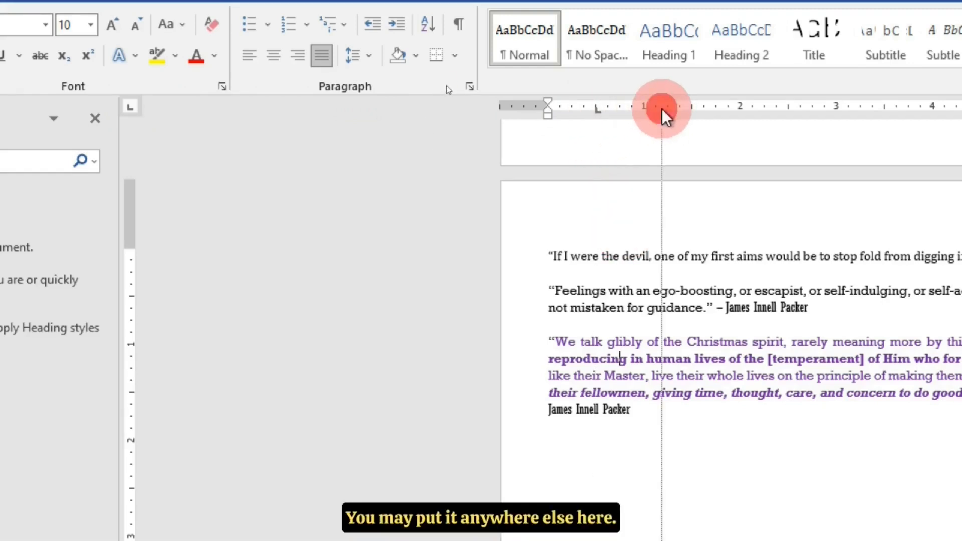
{"action": "left_click", "coordinate": [693, 108]}
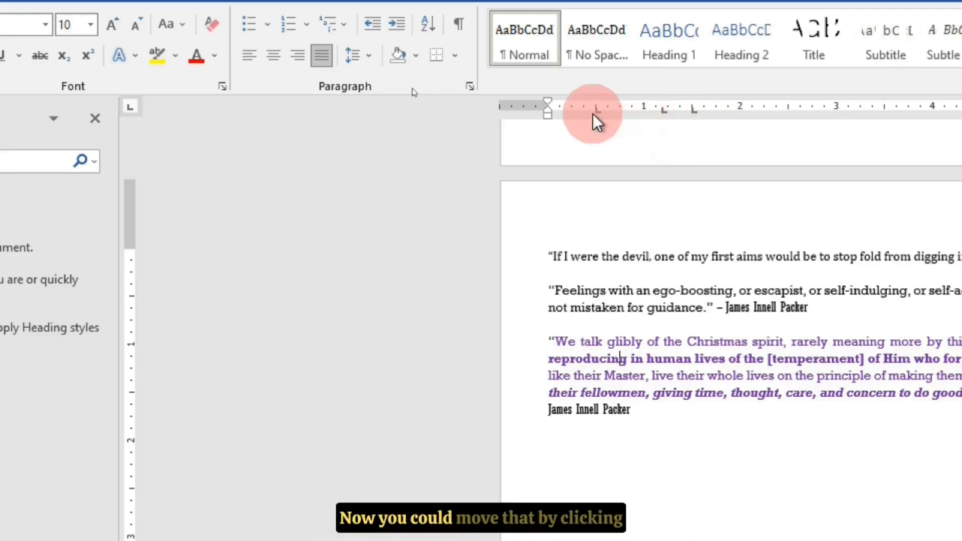
{"action": "left_click_drag", "start_coordinate": [596, 112], "coordinate": [621, 111]}
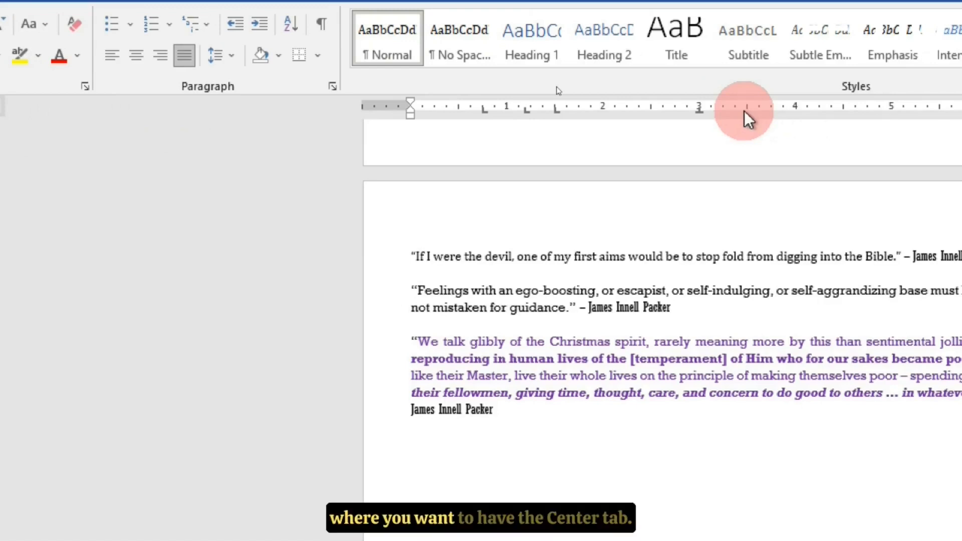
- Place a center tab stop at 3.5 inches and right tab stops at 7, 6.5 and 6 inches on the ruler
{"action": "left_click", "coordinate": [745, 107]}
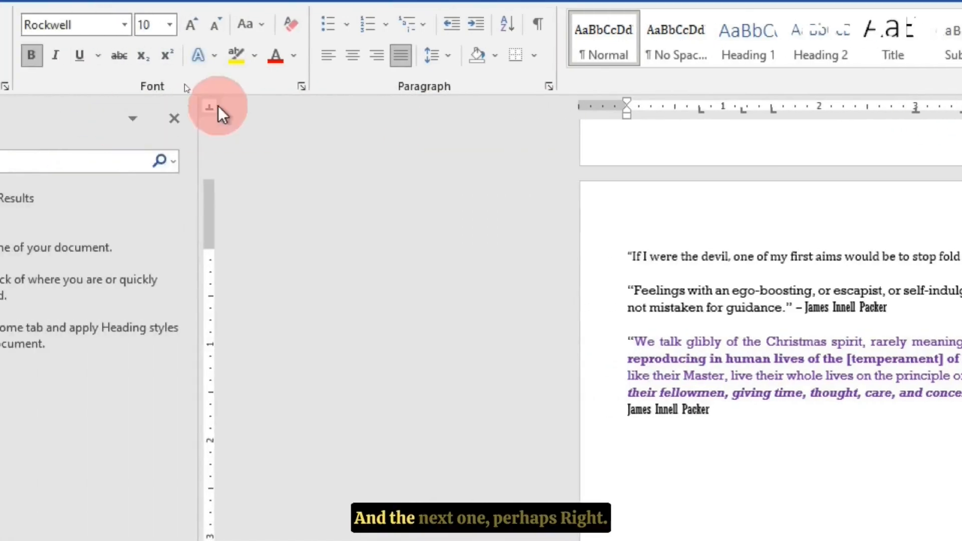
{"action": "left_click", "coordinate": [210, 106]}
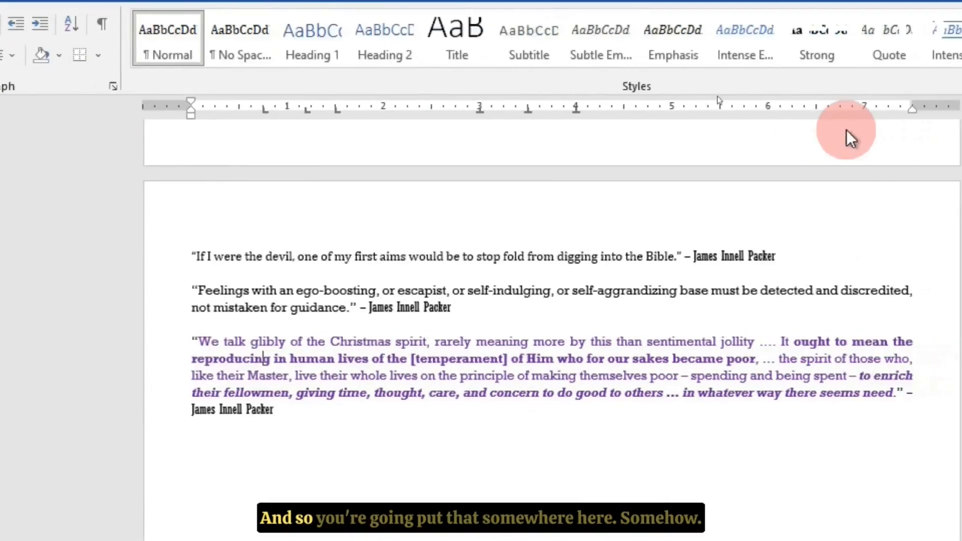
{"action": "left_click", "coordinate": [858, 108]}
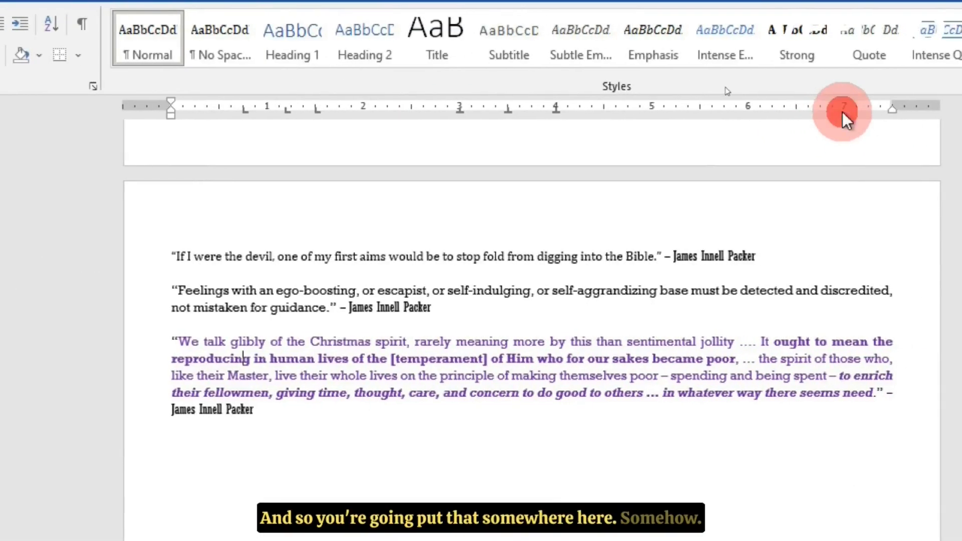
{"action": "left_click", "coordinate": [795, 108]}
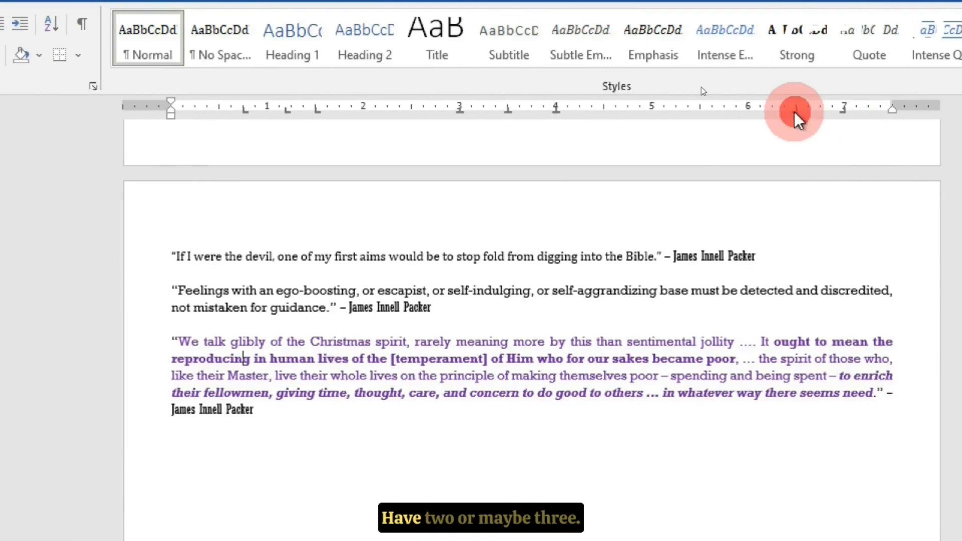
{"action": "left_click", "coordinate": [747, 109]}
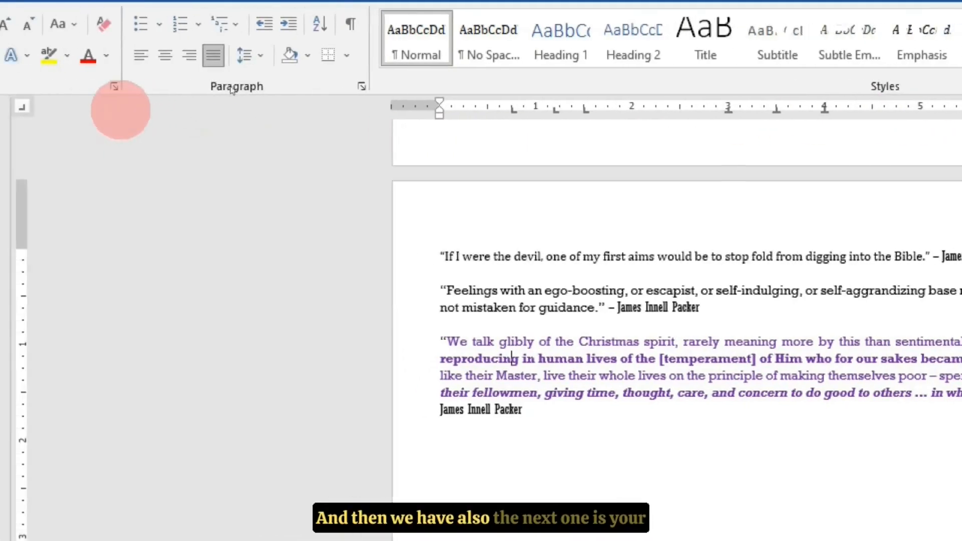
- Place decimal tab stops at 5 and 5.5 inches and a bar tab stop at 2.5 inches on the ruler
{"action": "left_click", "coordinate": [39, 107]}
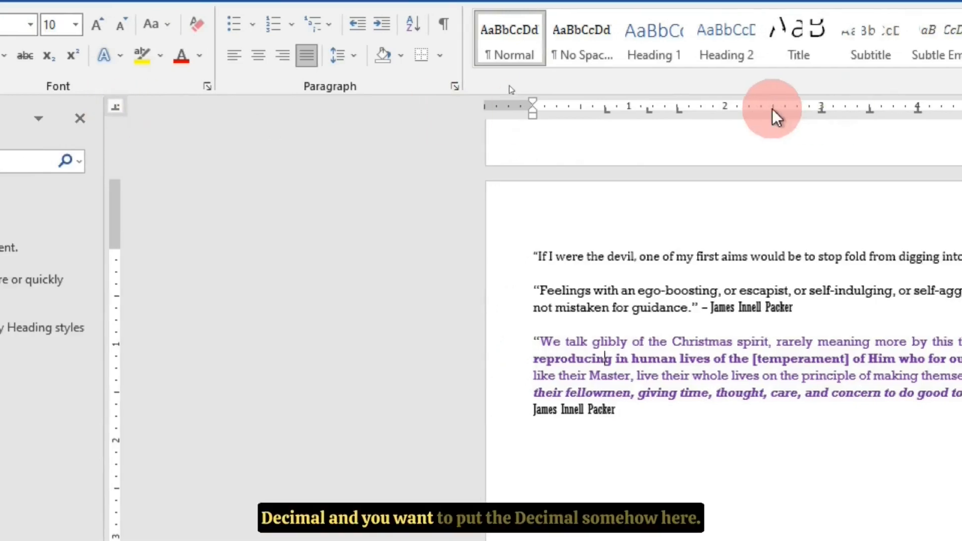
{"action": "left_click", "coordinate": [721, 111]}
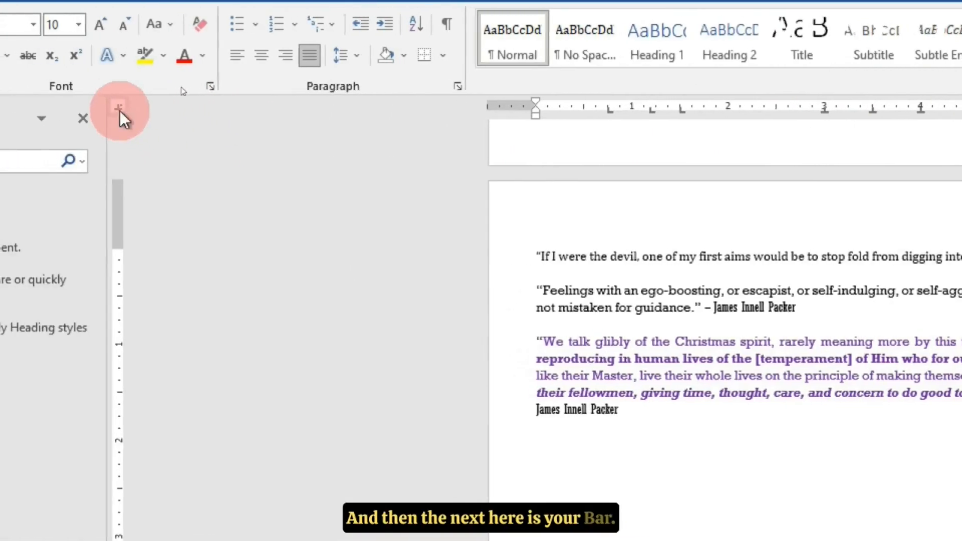
{"action": "left_click", "coordinate": [783, 109]}
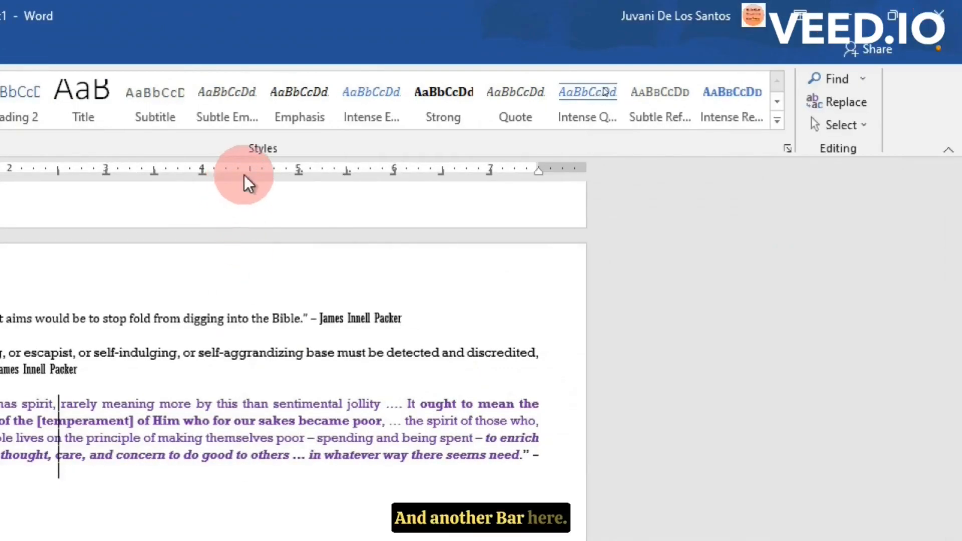
- Place another bar tab stop at 4.5 inches on the ruler for the purple quote
{"action": "left_click", "coordinate": [246, 170]}
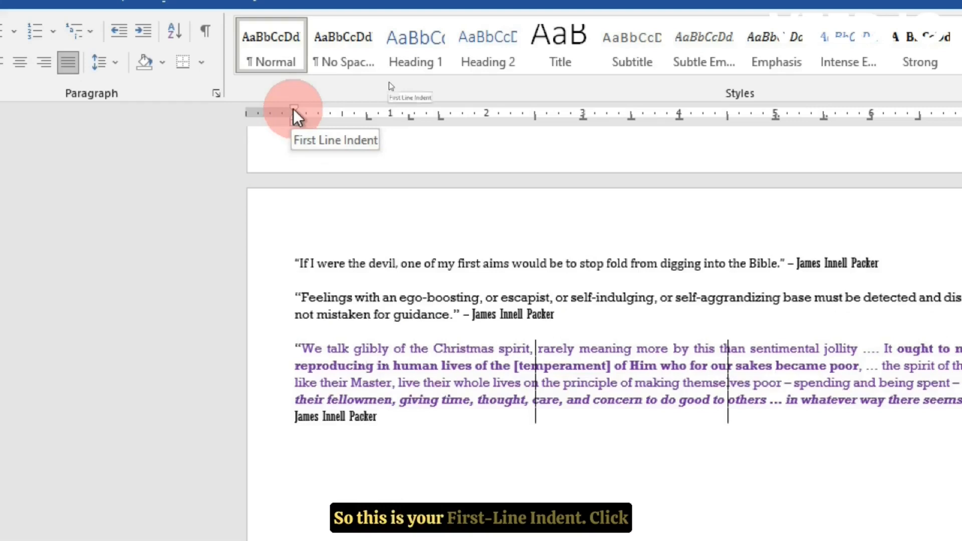
{"action": "mouse_move", "coordinate": [294, 113]}
{"action": "left_mouse_down"}
{"action": "mouse_move", "coordinate": [363, 129]}
{"action": "mouse_move", "coordinate": [293, 144]}
{"action": "mouse_move", "coordinate": [397, 141]}
{"action": "mouse_move", "coordinate": [353, 155]}
{"action": "left_mouse_up"}
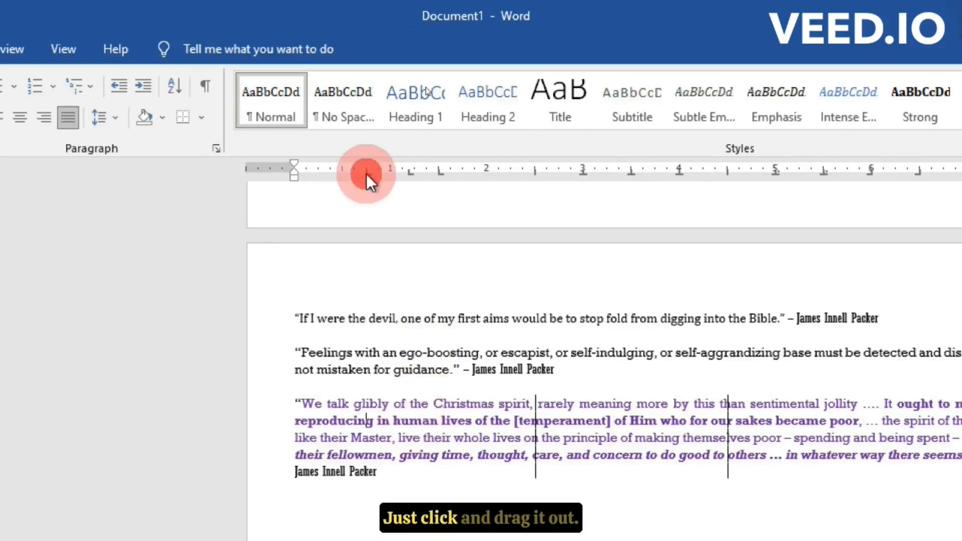
- Remove the purple quote's tab stops at 0.75, about 1.2, 1.5, 2.5, 3 and 3.5 inches from the ruler
{"action": "mouse_move", "coordinate": [366, 173]}
{"action": "left_mouse_down"}
{"action": "mouse_move", "coordinate": [365, 185]}
{"action": "mouse_move", "coordinate": [314, 206]}
{"action": "left_mouse_up"}
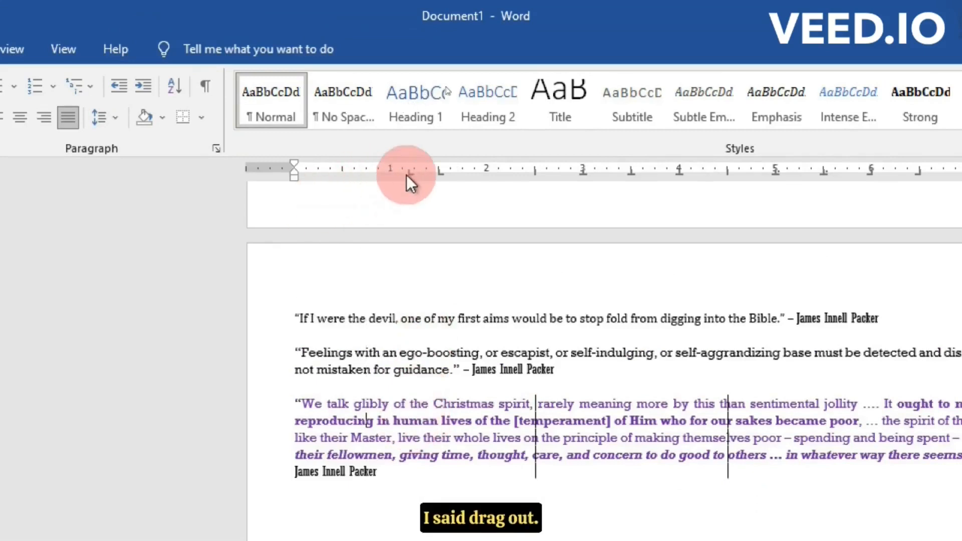
{"action": "left_click_drag", "start_coordinate": [407, 173], "coordinate": [375, 204]}
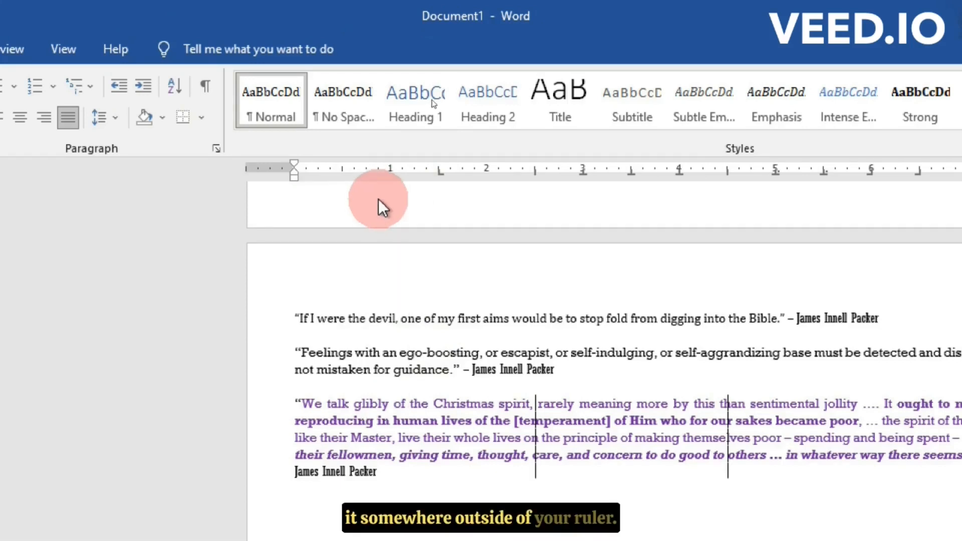
{"action": "left_click_drag", "start_coordinate": [438, 173], "coordinate": [427, 210]}
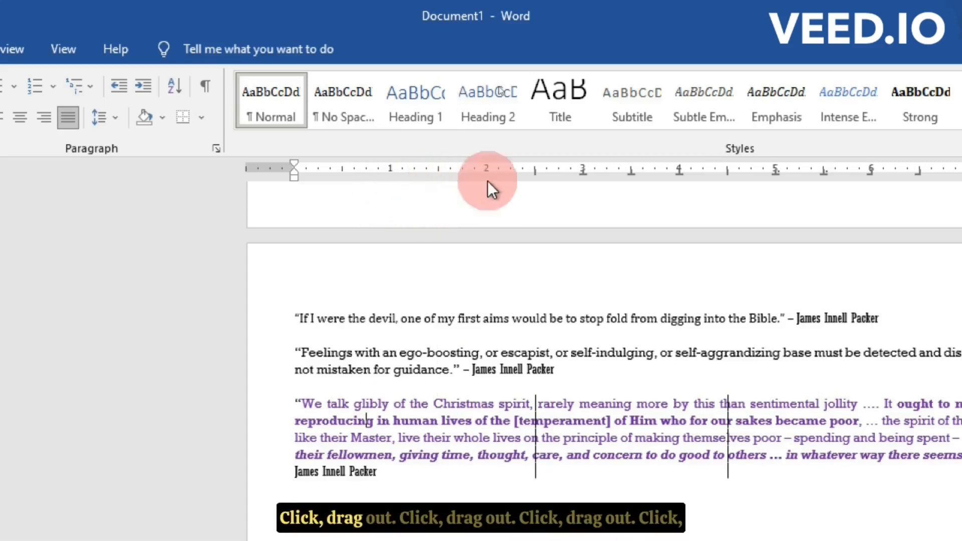
{"action": "left_click_drag", "start_coordinate": [535, 169], "coordinate": [501, 210]}
{"action": "left_click_drag", "start_coordinate": [581, 169], "coordinate": [564, 206]}
{"action": "left_click_drag", "start_coordinate": [629, 170], "coordinate": [633, 204]}
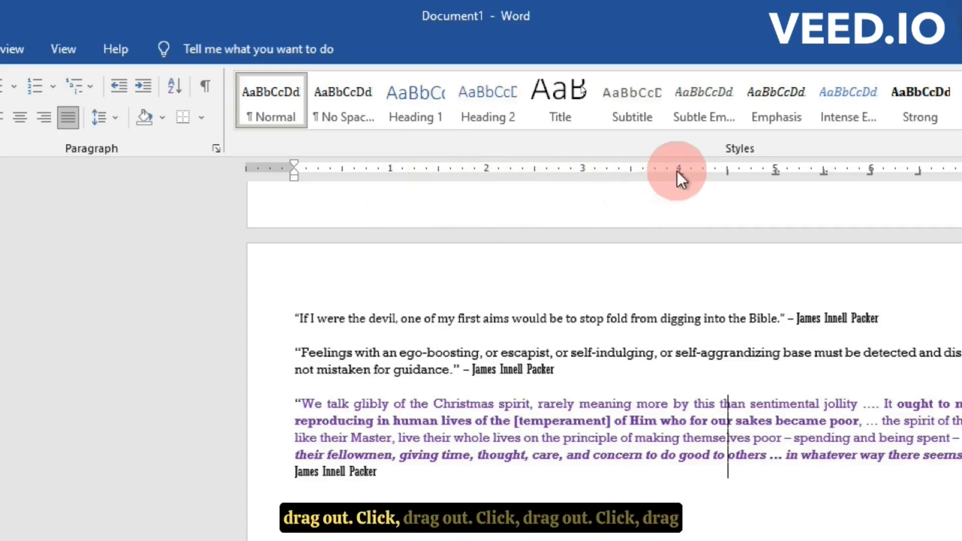
- Remove the remaining tab stops from 4 to 7 inches from the purple quote's ruler
{"action": "left_click_drag", "start_coordinate": [677, 170], "coordinate": [654, 224]}
{"action": "left_click_drag", "start_coordinate": [727, 171], "coordinate": [714, 211]}
{"action": "left_click_drag", "start_coordinate": [776, 171], "coordinate": [741, 230]}
{"action": "left_click_drag", "start_coordinate": [822, 171], "coordinate": [794, 212]}
{"action": "left_click_drag", "start_coordinate": [870, 171], "coordinate": [826, 226]}
{"action": "left_click_drag", "start_coordinate": [917, 172], "coordinate": [889, 212]}
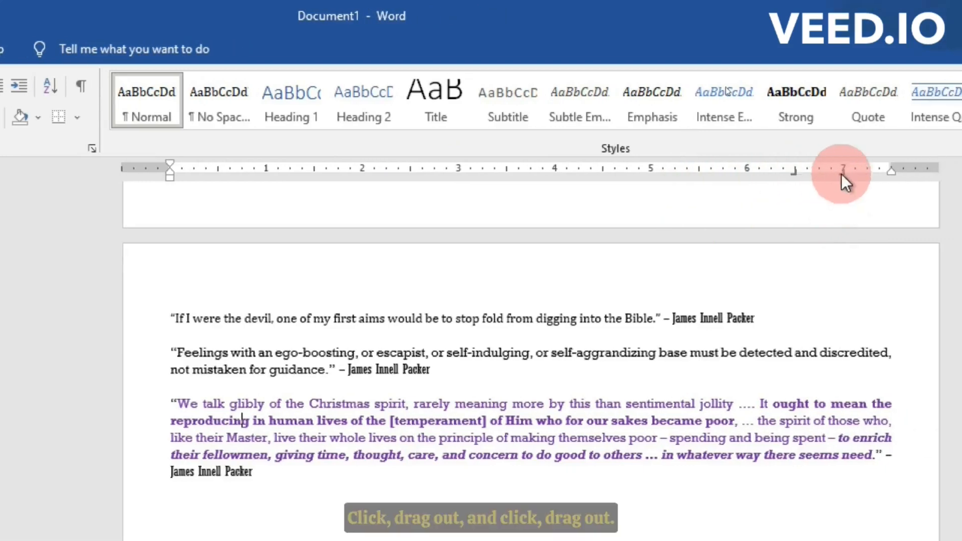
{"action": "left_click_drag", "start_coordinate": [892, 174], "coordinate": [867, 224]}
{"action": "left_click_drag", "start_coordinate": [794, 172], "coordinate": [587, 227]}
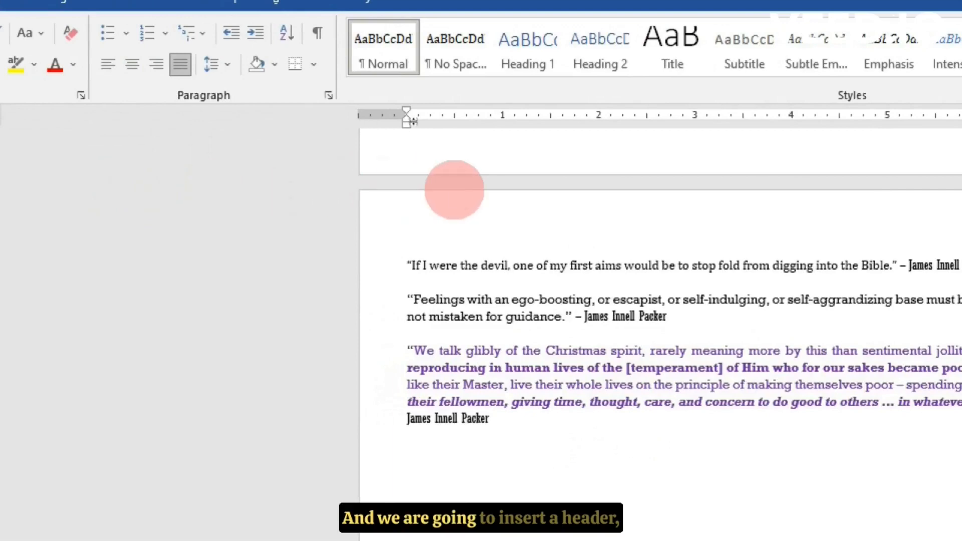
- Insert a built-in Blank header and enter "Quotable Quotes" as its text
{"action": "scroll", "coordinate": [466, 230], "scroll_direction": "up", "scroll_amount": 10}
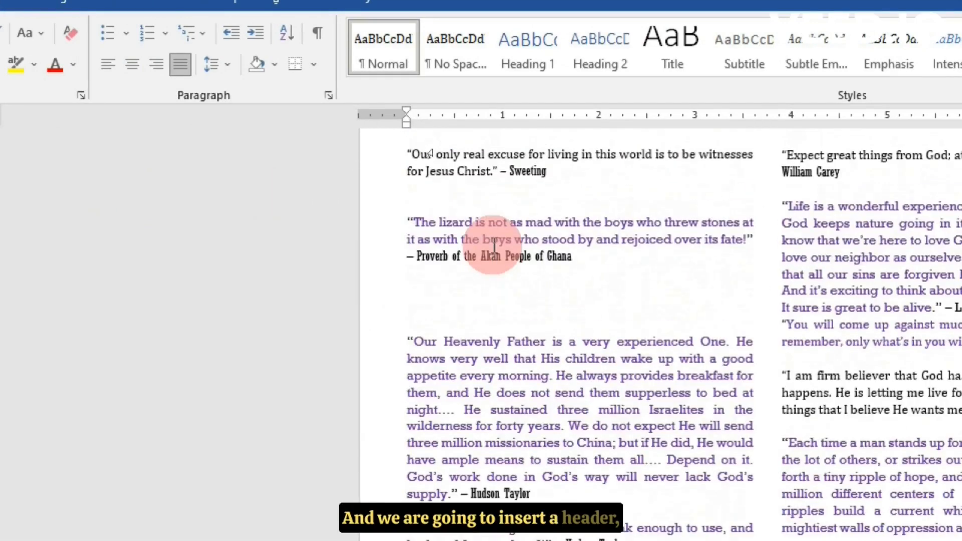
{"action": "scroll", "coordinate": [493, 240], "scroll_direction": "up", "scroll_amount": 10}
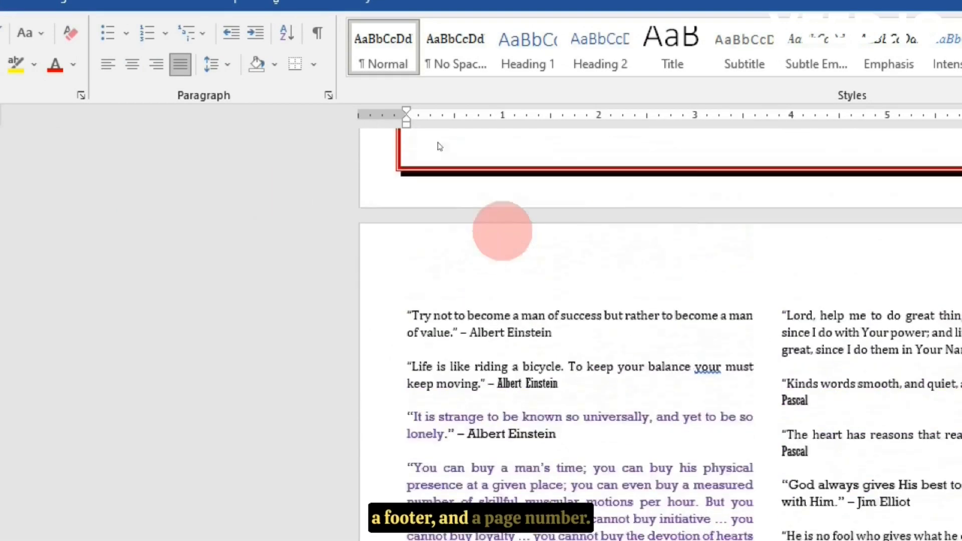
{"action": "scroll", "coordinate": [499, 224], "scroll_direction": "up", "scroll_amount": 10}
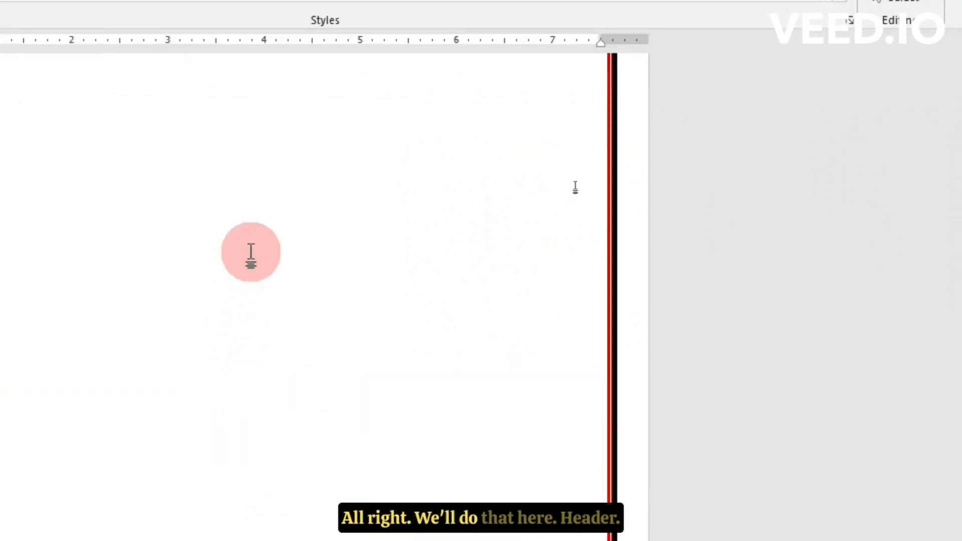
{"action": "scroll", "coordinate": [240, 207], "scroll_direction": "up", "scroll_amount": 10}
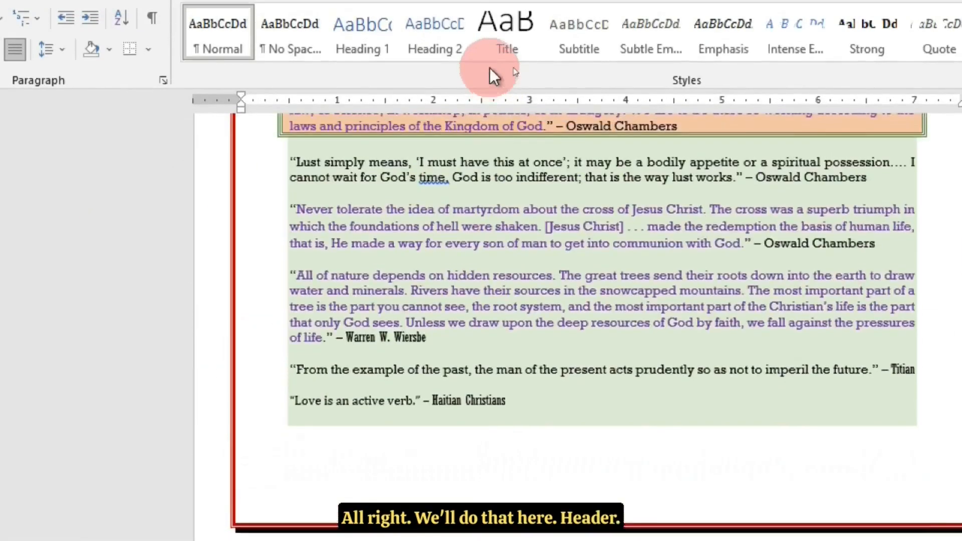
{"action": "scroll", "coordinate": [486, 185], "scroll_direction": "up", "scroll_amount": 1}
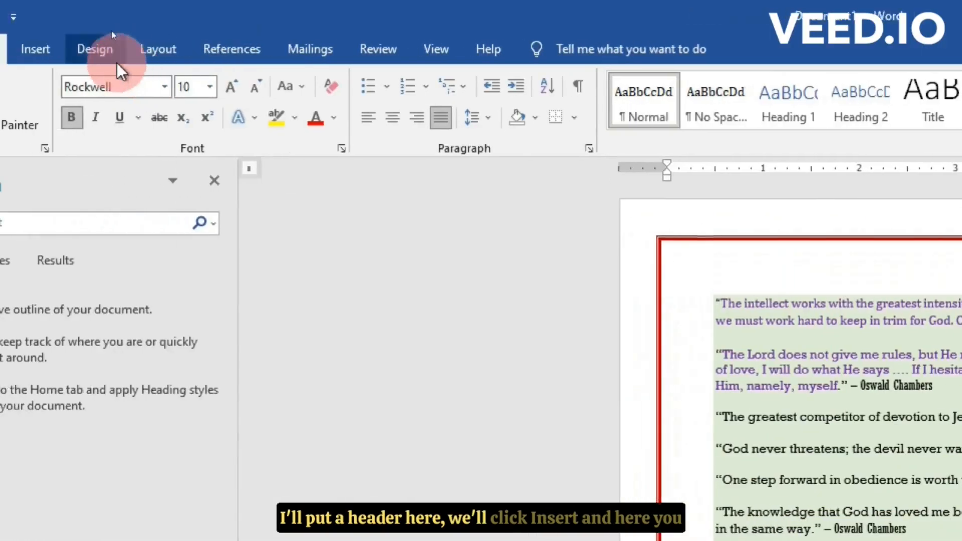
{"action": "left_click", "coordinate": [118, 49]}
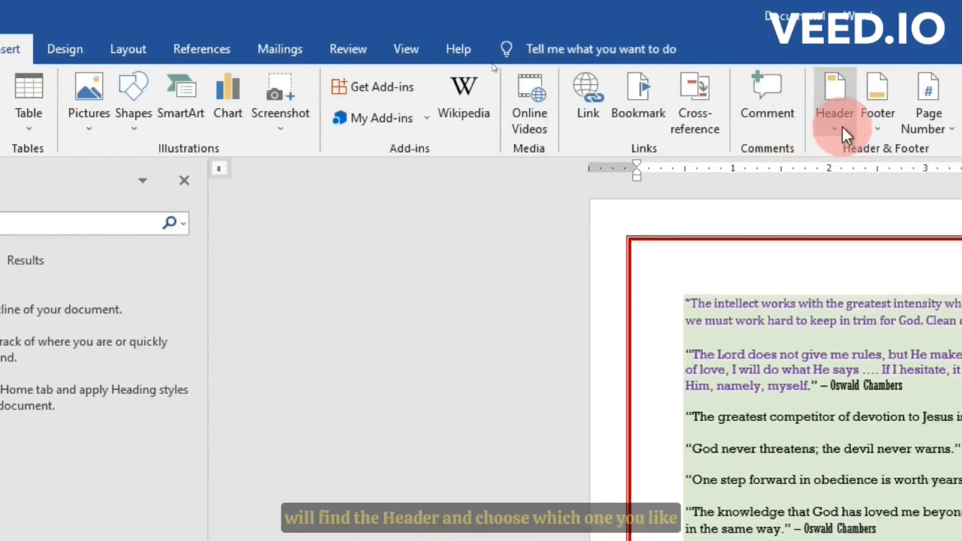
{"action": "left_click", "coordinate": [828, 102]}
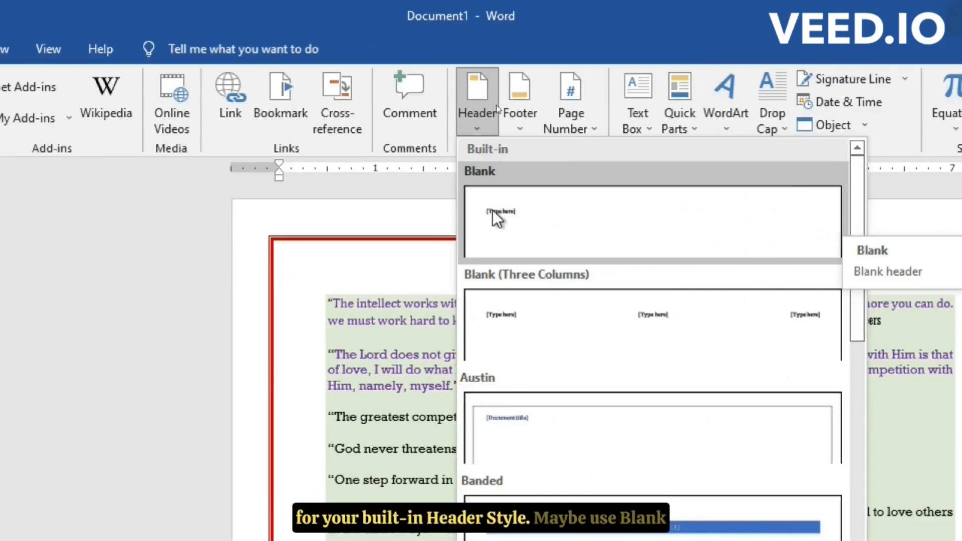
{"action": "left_click", "coordinate": [493, 210]}
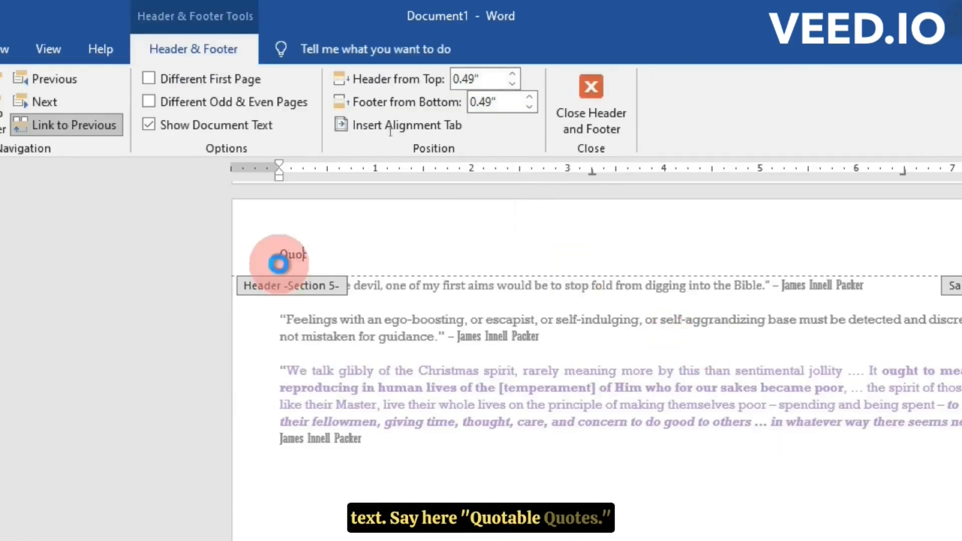
{"action": "type", "text": "Quotable Auotes"}
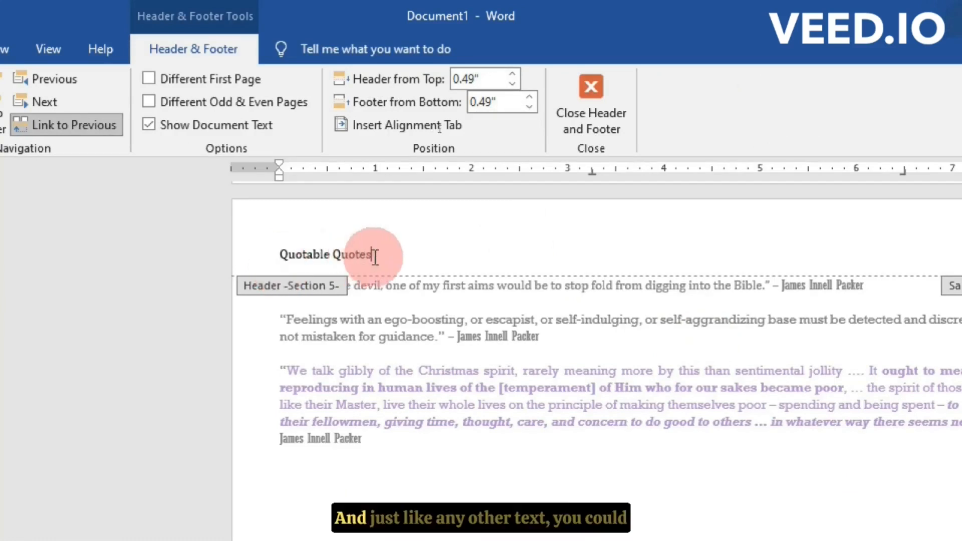
- Format the header text "Quotable Quotes" in dark red, 18 pt Alegreya SC
{"action": "left_click_drag", "start_coordinate": [373, 255], "coordinate": [274, 257]}
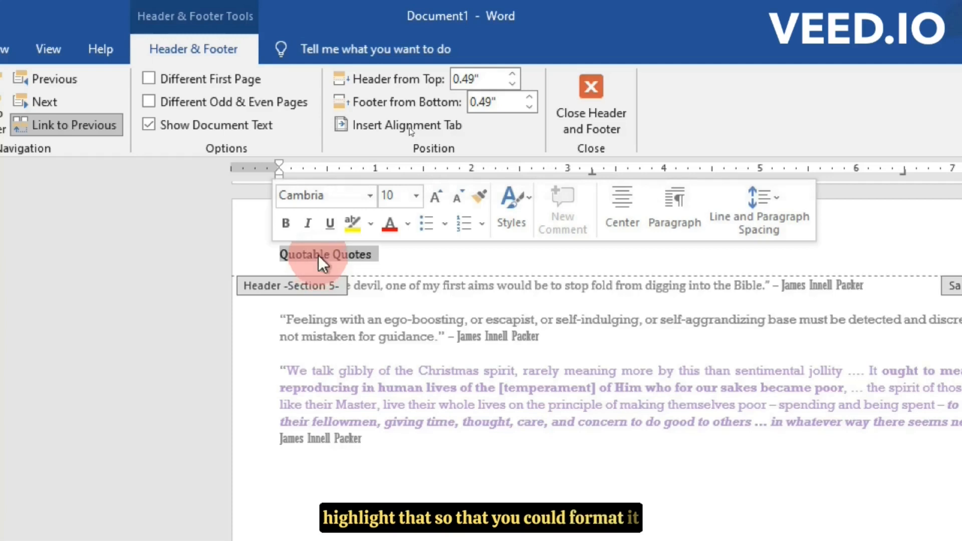
{"action": "left_click", "coordinate": [406, 223]}
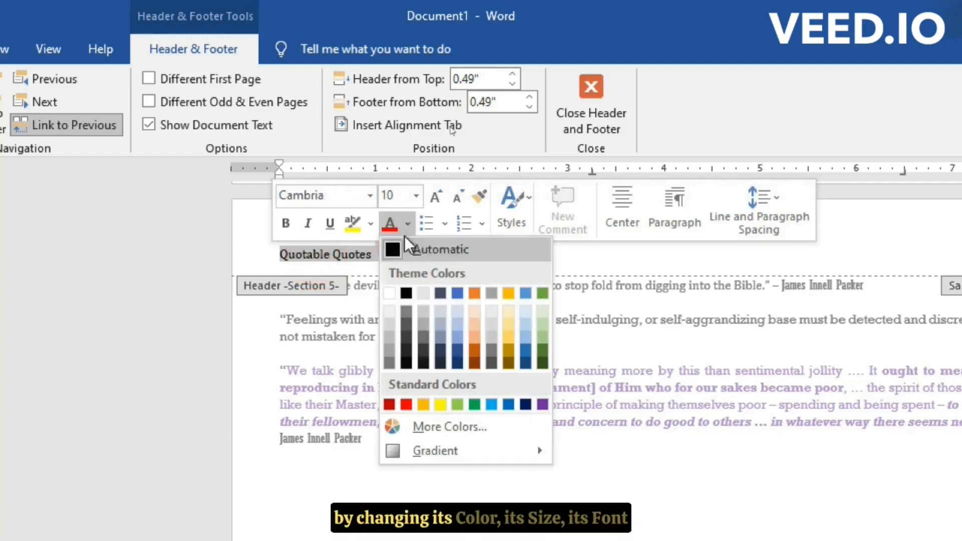
{"action": "left_click", "coordinate": [399, 397]}
{"action": "left_click", "coordinate": [434, 197]}
{"action": "left_click", "coordinate": [434, 196]}
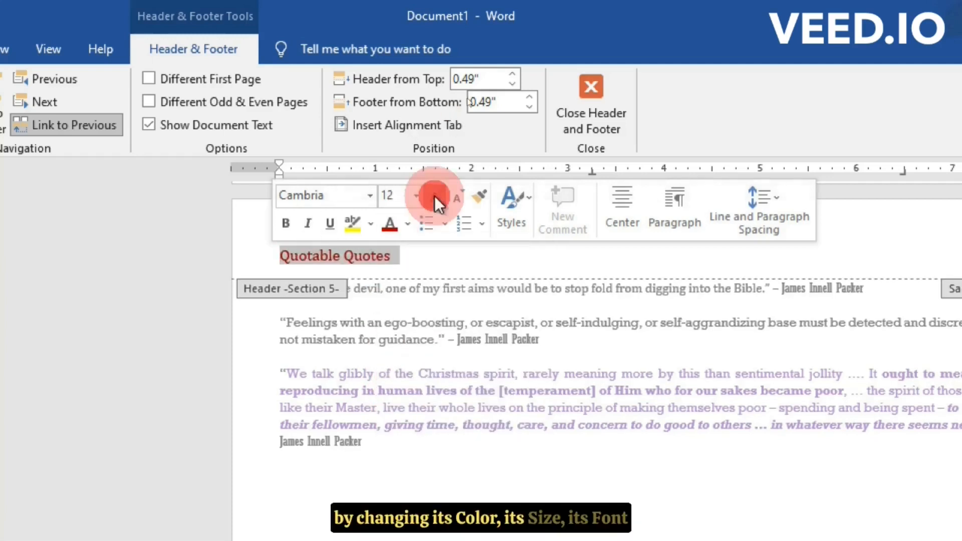
{"action": "left_click", "coordinate": [434, 196]}
{"action": "left_click", "coordinate": [434, 197]}
{"action": "left_click", "coordinate": [434, 196]}
{"action": "left_click", "coordinate": [370, 195]}
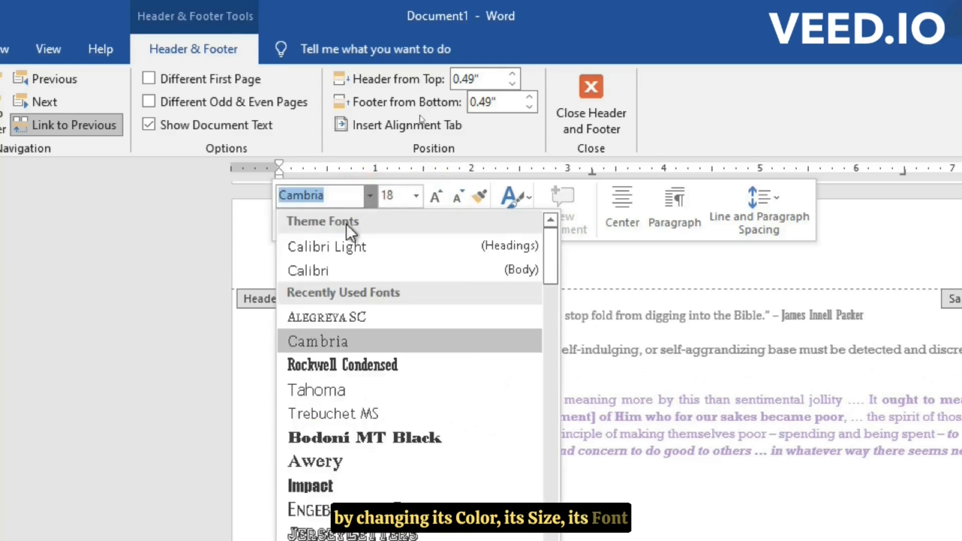
{"action": "left_click", "coordinate": [299, 316]}
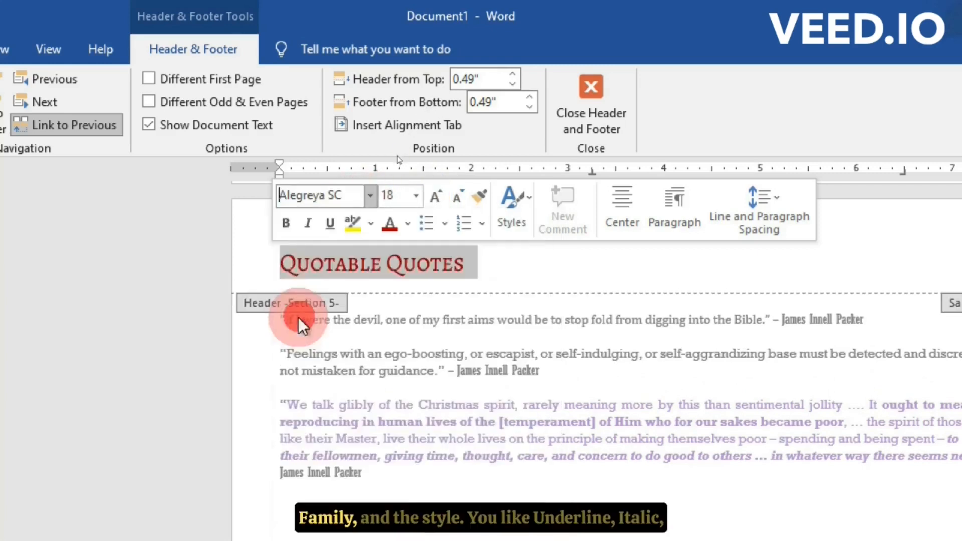
- Try underline, italic and bold on the header text and turn all three styles off again
{"action": "left_click", "coordinate": [333, 227]}
{"action": "left_click", "coordinate": [308, 225]}
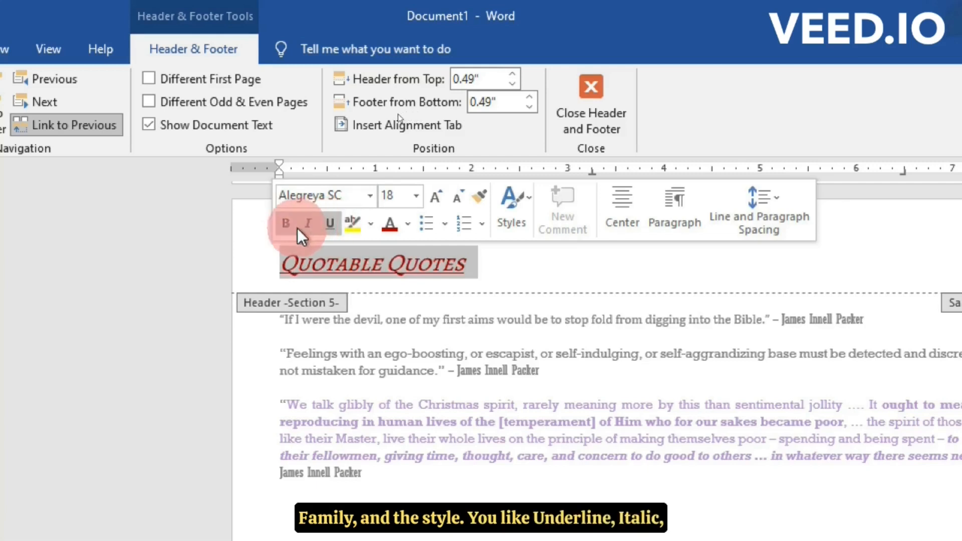
{"action": "left_click", "coordinate": [286, 223]}
{"action": "left_click", "coordinate": [286, 223]}
{"action": "left_click", "coordinate": [310, 226]}
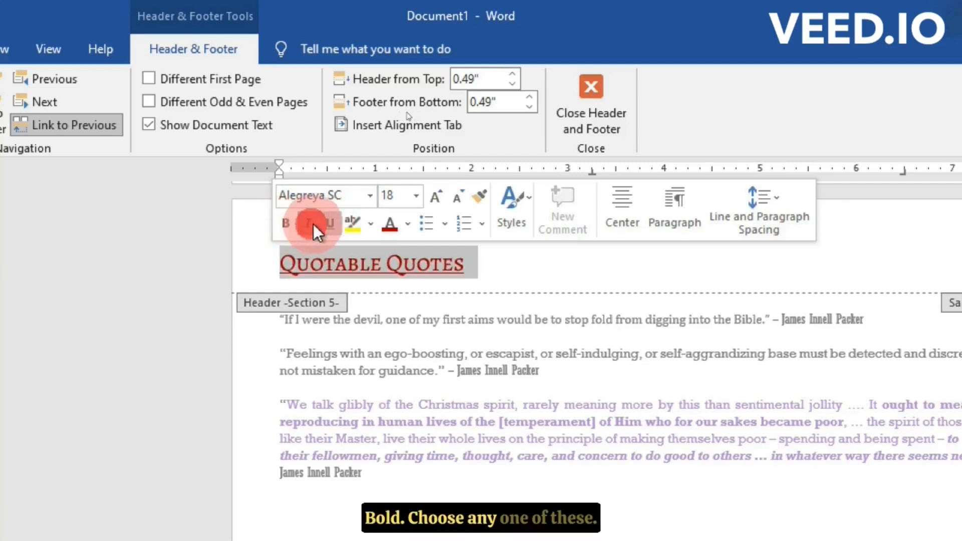
{"action": "left_click", "coordinate": [329, 230]}
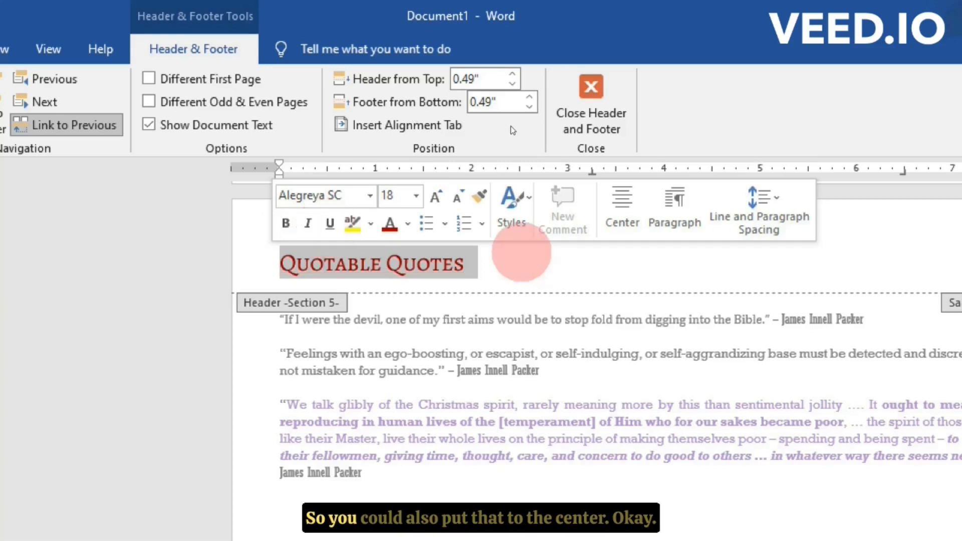
- Try center, right and left alignment on the header text, finishing with it justified
{"action": "left_click", "coordinate": [619, 206]}
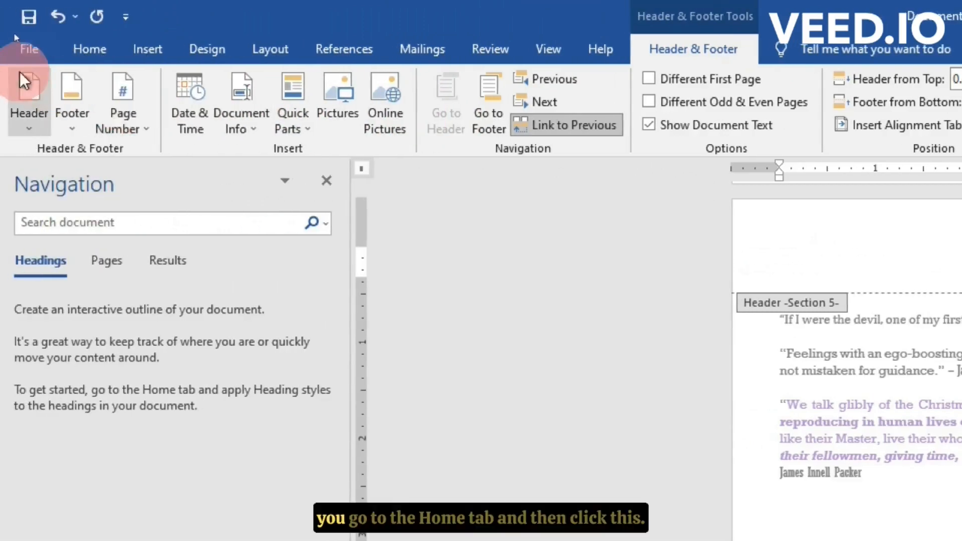
{"action": "left_click", "coordinate": [85, 50]}
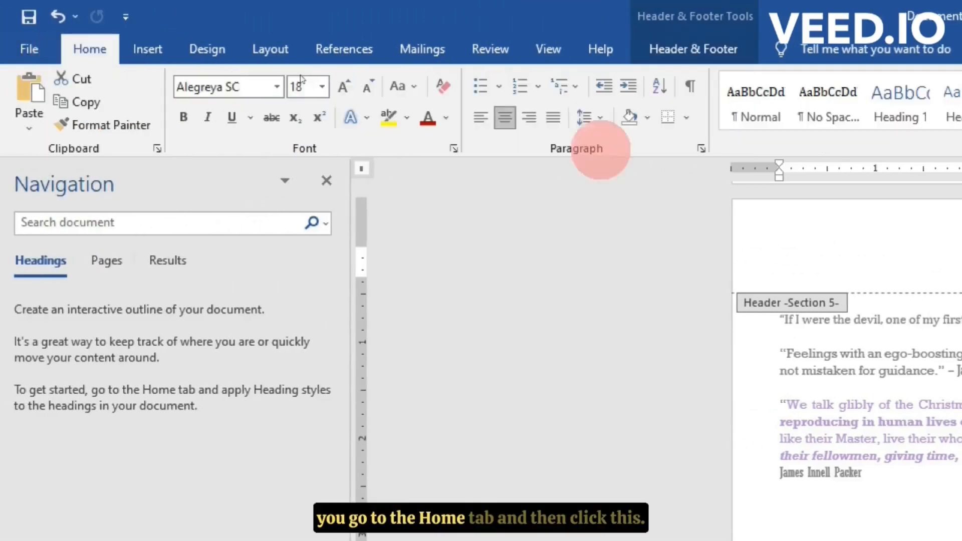
{"action": "left_click", "coordinate": [530, 119]}
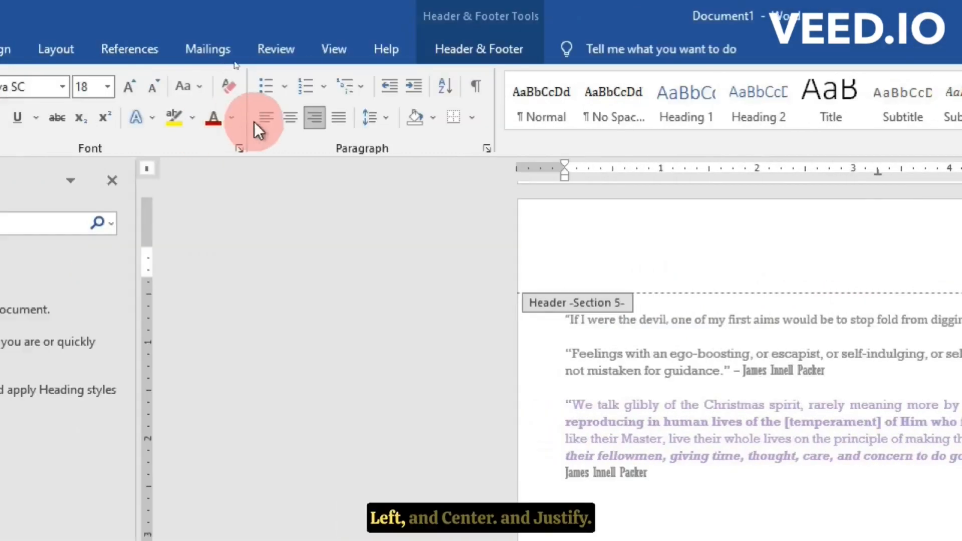
{"action": "left_click", "coordinate": [266, 117]}
{"action": "left_click", "coordinate": [290, 116]}
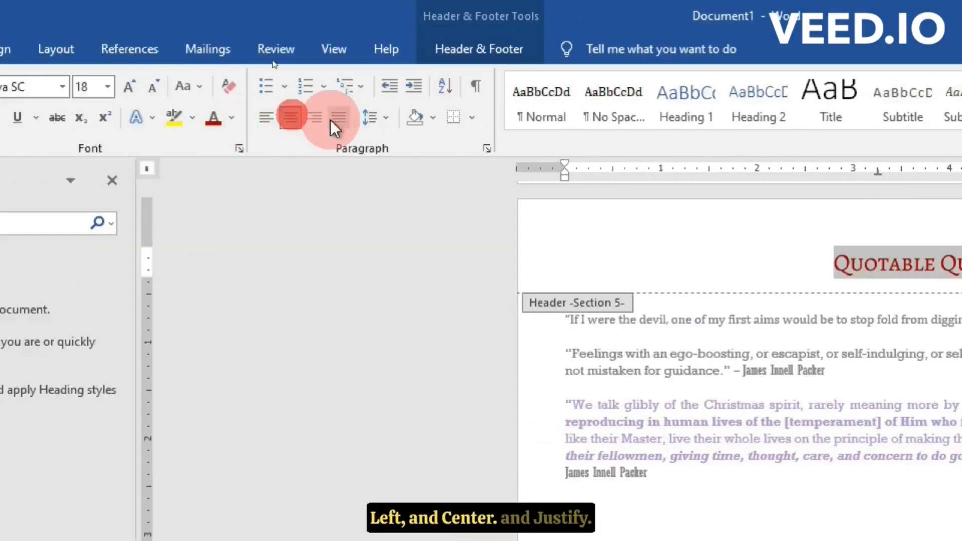
{"action": "left_click", "coordinate": [331, 119]}
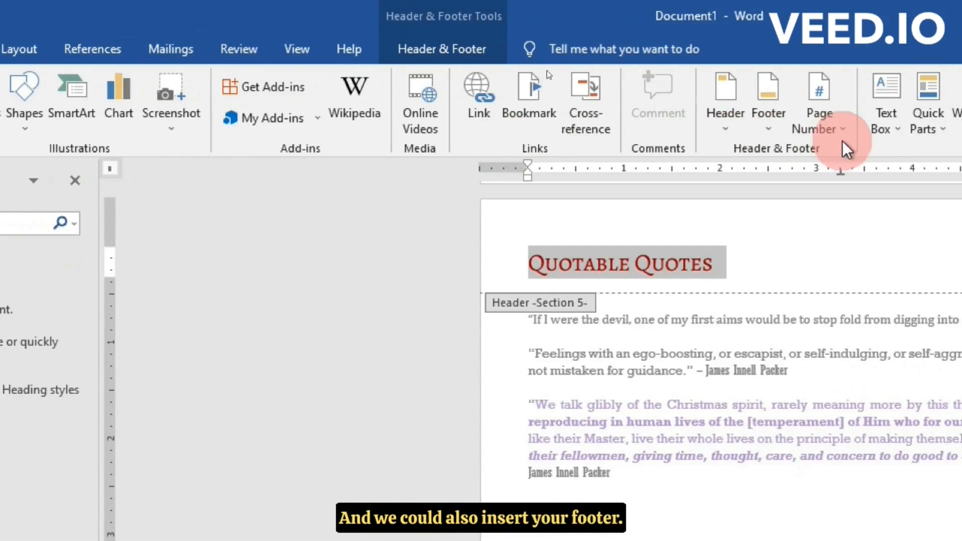
- Insert a built-in Blank footer and enter "This is a sample footer ..." as its text
{"action": "left_click", "coordinate": [842, 113]}
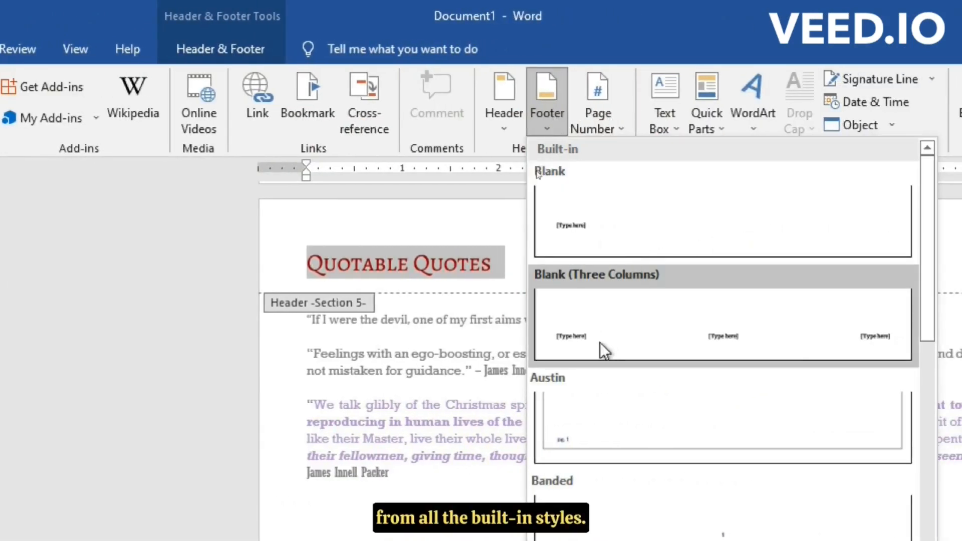
{"action": "left_click", "coordinate": [588, 223]}
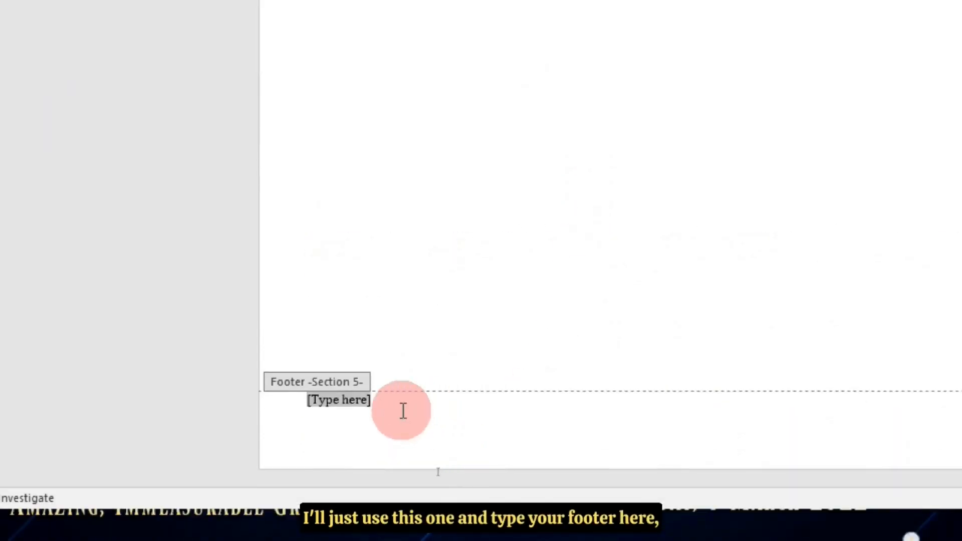
{"action": "type", "text": "This is a sample footer ..."}
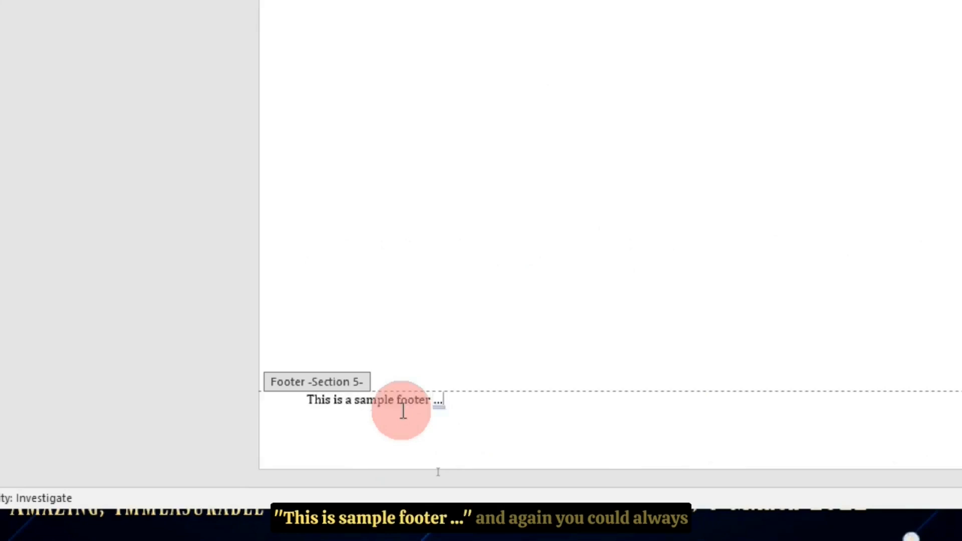
- Format the footer text "This is a sample footer ..." in green, 11 pt Book Antiqua
{"action": "scroll", "coordinate": [402, 411], "scroll_direction": "up", "scroll_amount": 1}
{"action": "left_click_drag", "start_coordinate": [448, 446], "coordinate": [300, 449]}
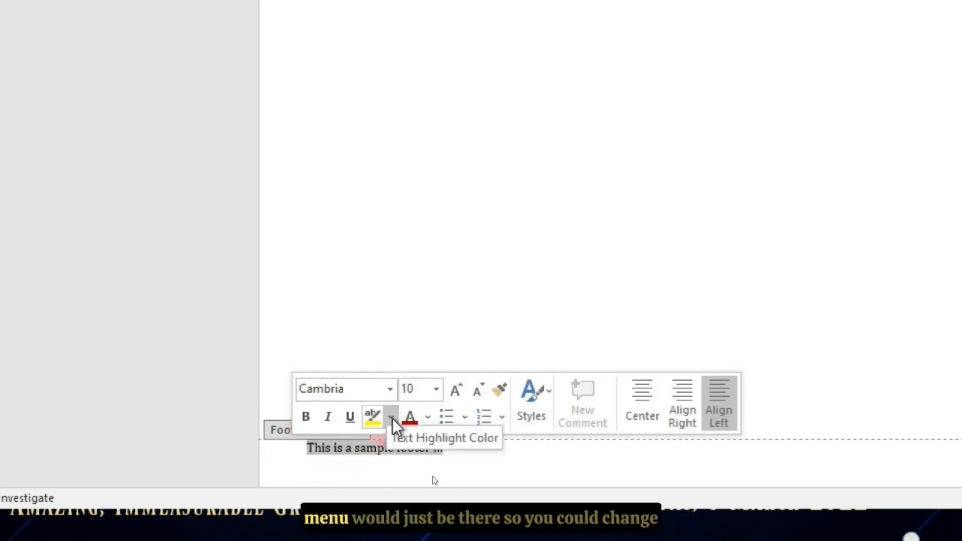
{"action": "left_click", "coordinate": [428, 417]}
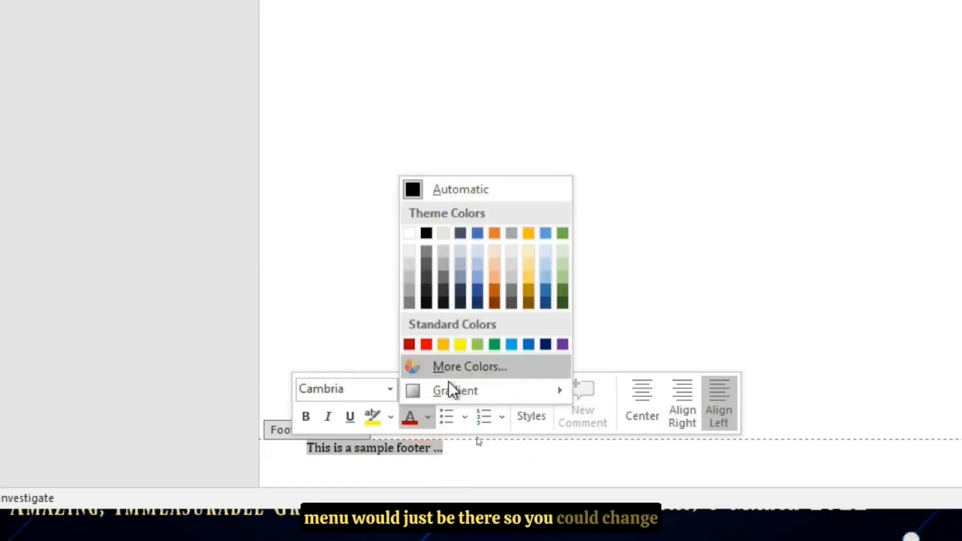
{"action": "left_click", "coordinate": [501, 345]}
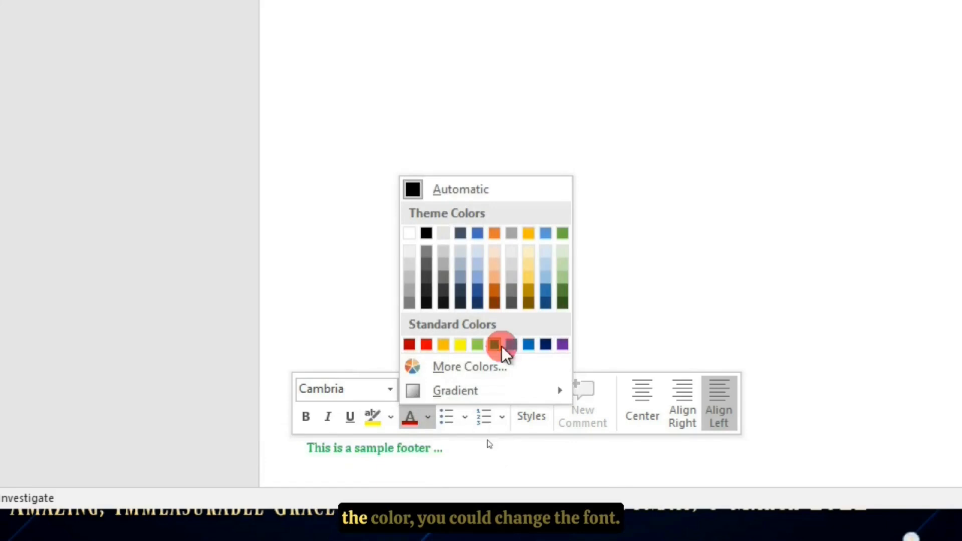
{"action": "left_click", "coordinate": [390, 390]}
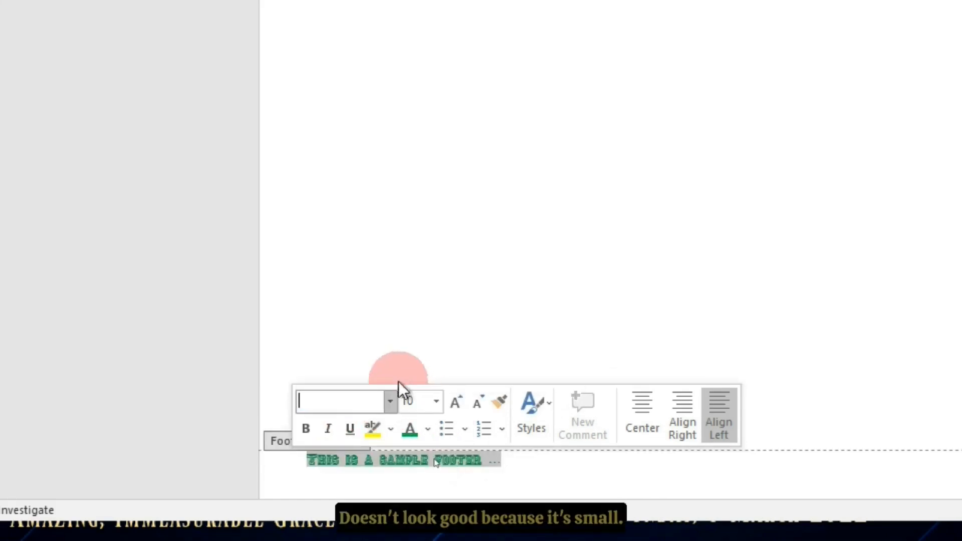
{"action": "left_click", "coordinate": [391, 390]}
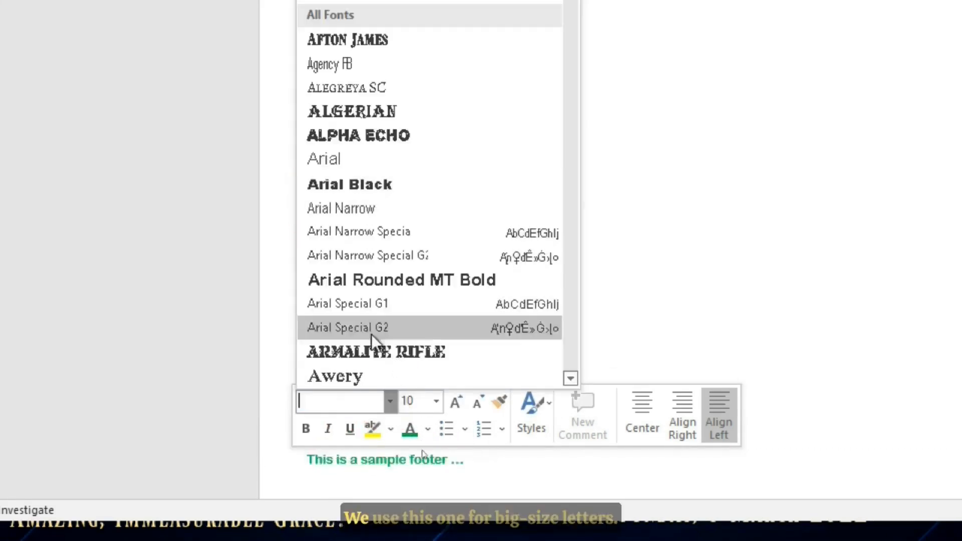
{"action": "scroll", "coordinate": [371, 348], "scroll_direction": "down", "scroll_amount": 1}
{"action": "scroll", "coordinate": [369, 342], "scroll_direction": "down", "scroll_amount": 9}
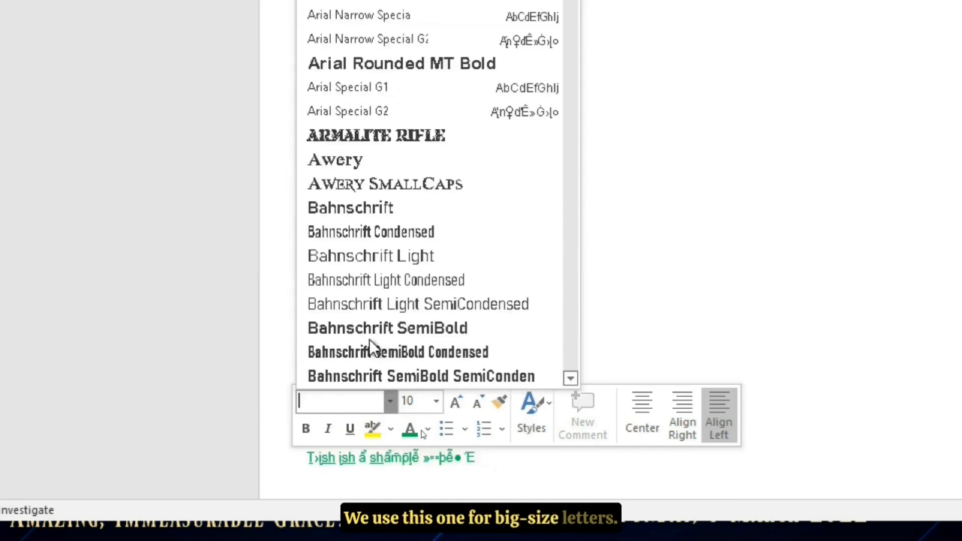
{"action": "left_click", "coordinate": [374, 304]}
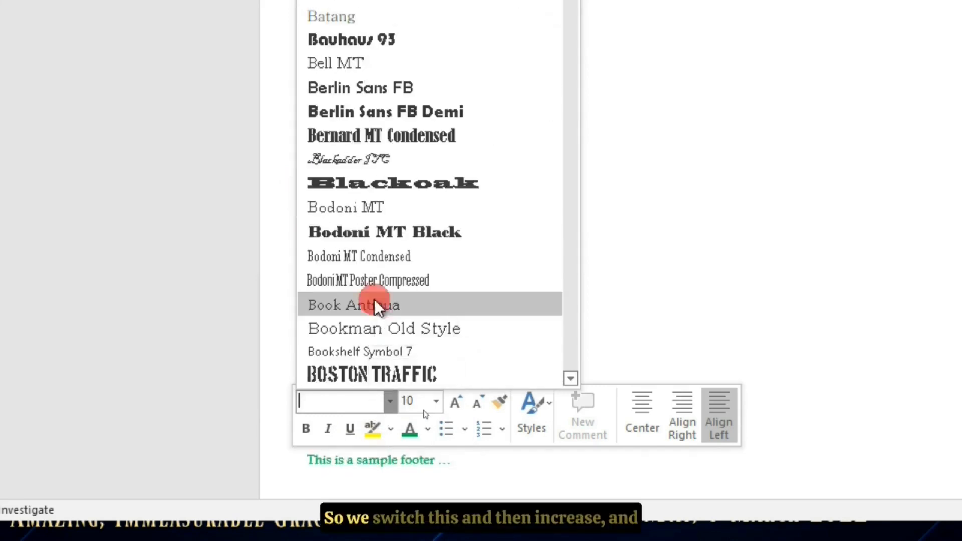
{"action": "left_click", "coordinate": [455, 400]}
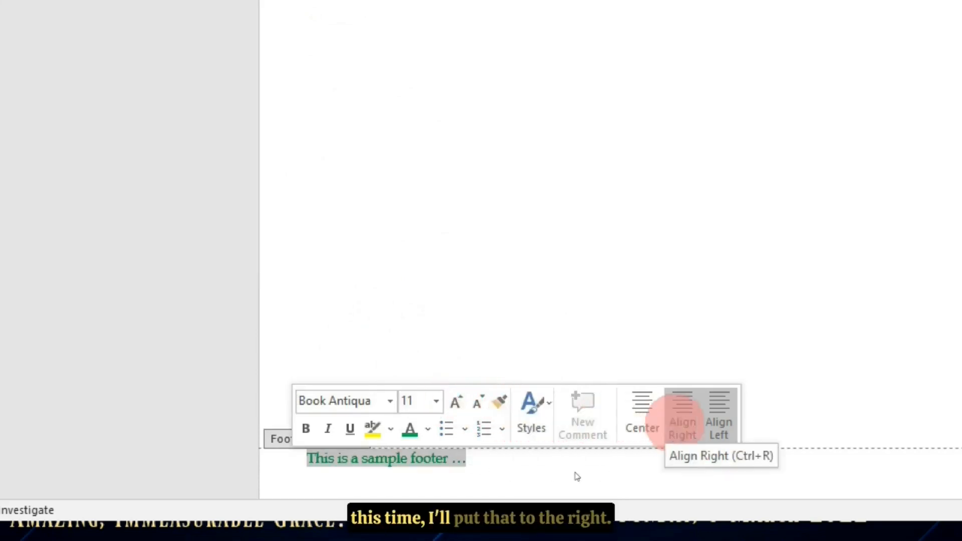
- Right-align the footer text, close header and footer editing, and review the pages
{"action": "left_click", "coordinate": [681, 403]}
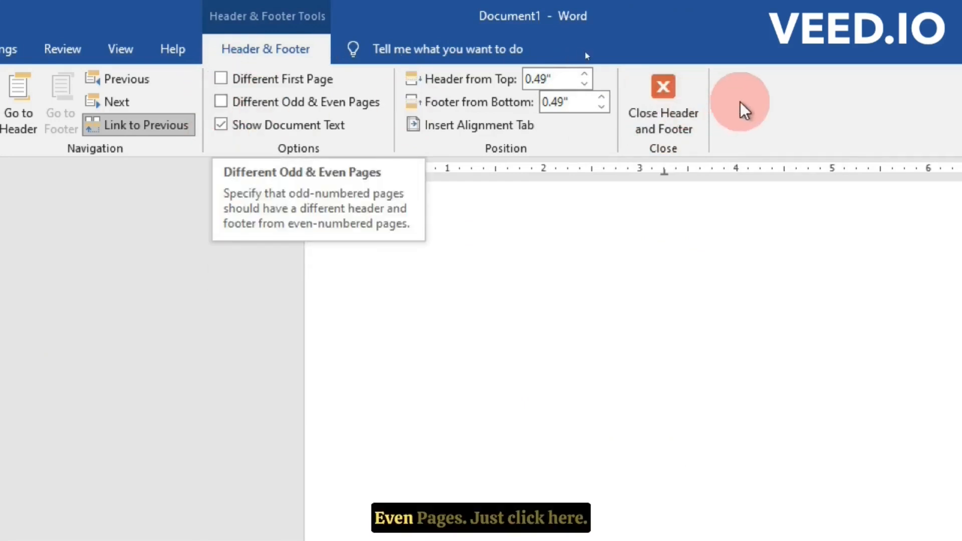
{"action": "left_click", "coordinate": [661, 116]}
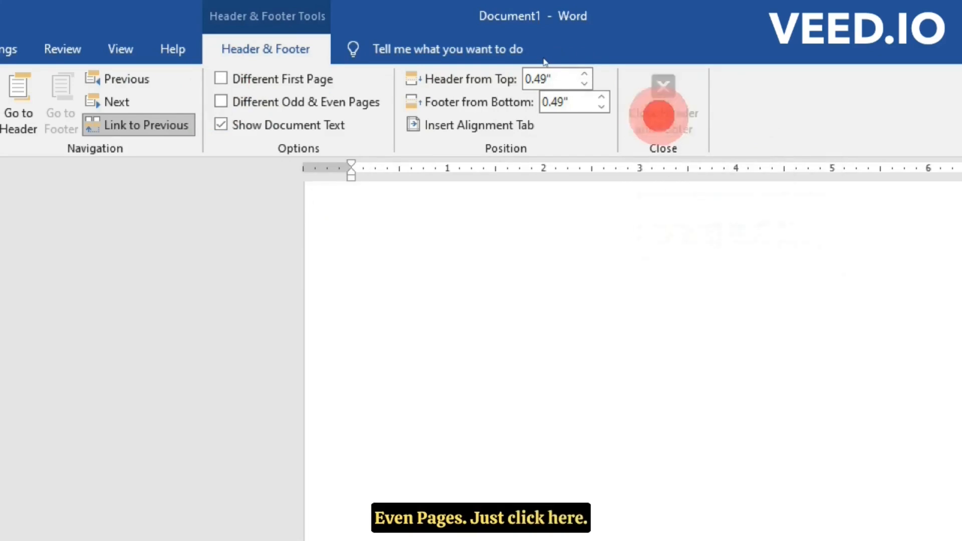
{"action": "scroll", "coordinate": [598, 292], "scroll_direction": "up", "scroll_amount": 3}
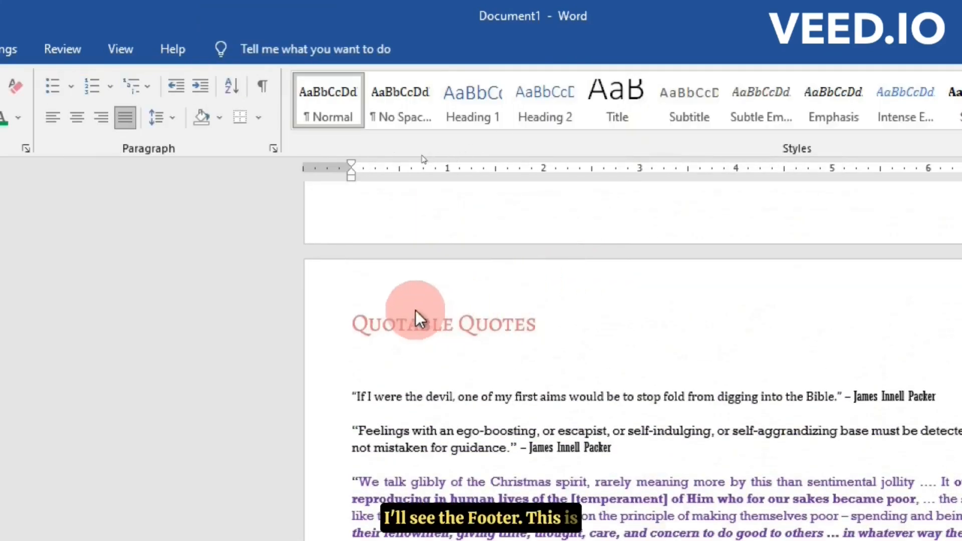
{"action": "scroll", "coordinate": [415, 311], "scroll_direction": "up", "scroll_amount": 5}
{"action": "scroll", "coordinate": [415, 307], "scroll_direction": "down", "scroll_amount": 3}
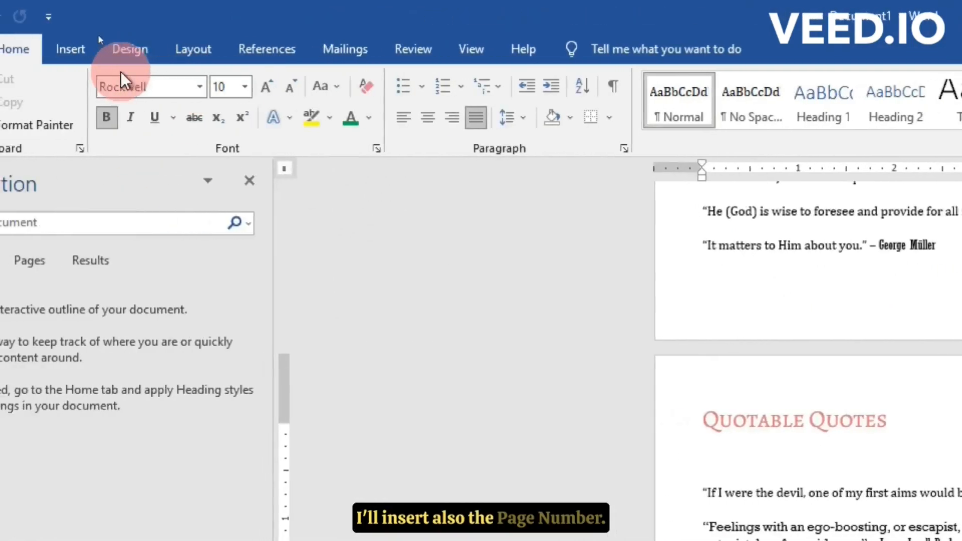
- Try an Accent Bar, Right page number in the page margins and close header and footer editing
{"action": "left_click", "coordinate": [122, 50]}
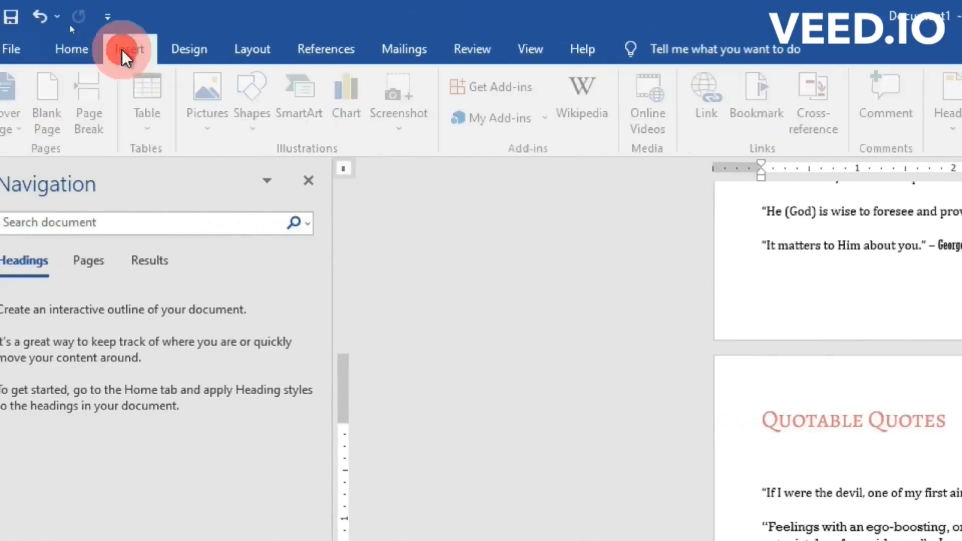
{"action": "left_click", "coordinate": [800, 128]}
{"action": "mouse_move", "coordinate": [804, 152]}
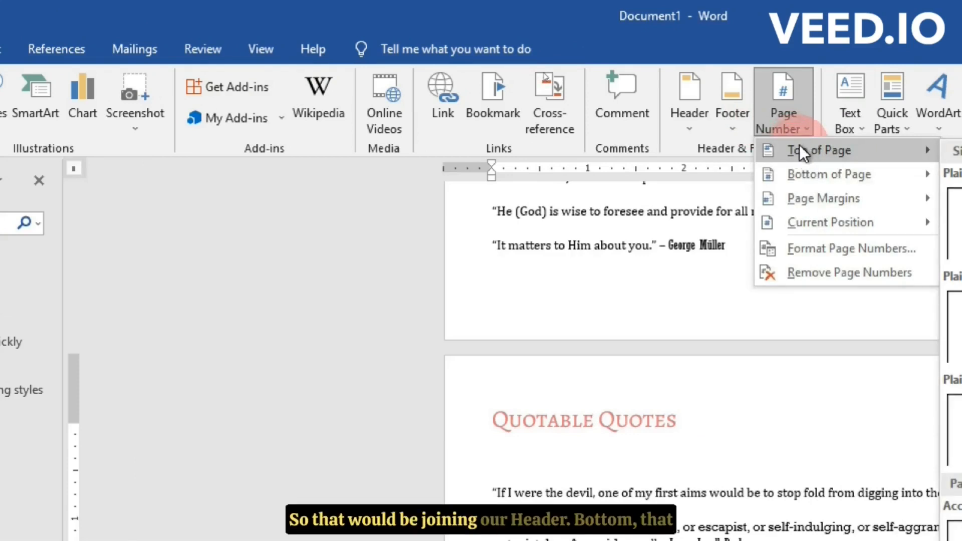
{"action": "mouse_move", "coordinate": [804, 173]}
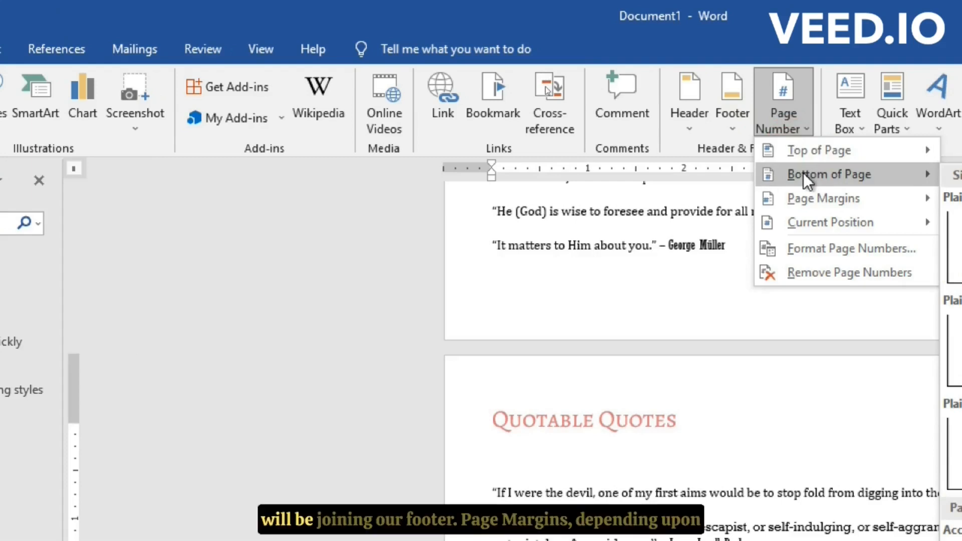
{"action": "mouse_move", "coordinate": [849, 200]}
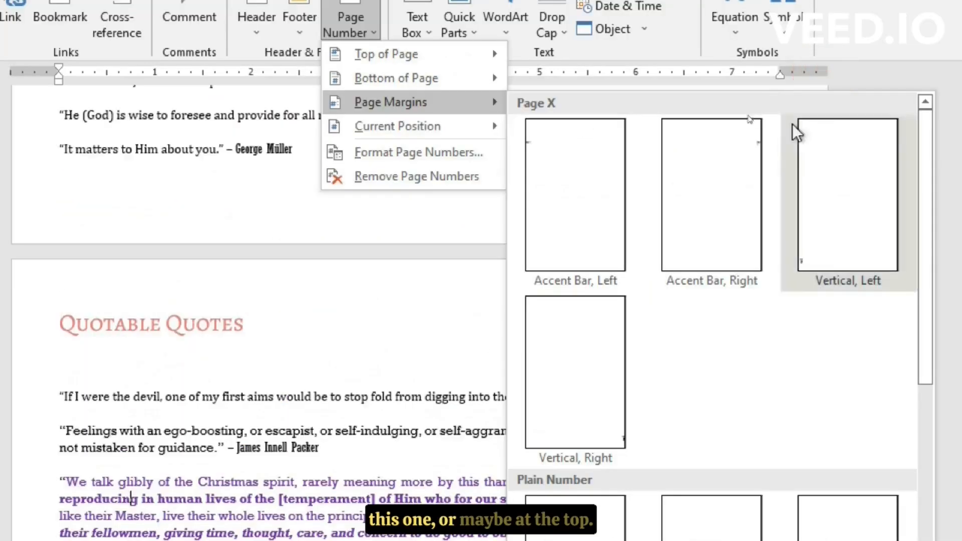
{"action": "left_click", "coordinate": [735, 146]}
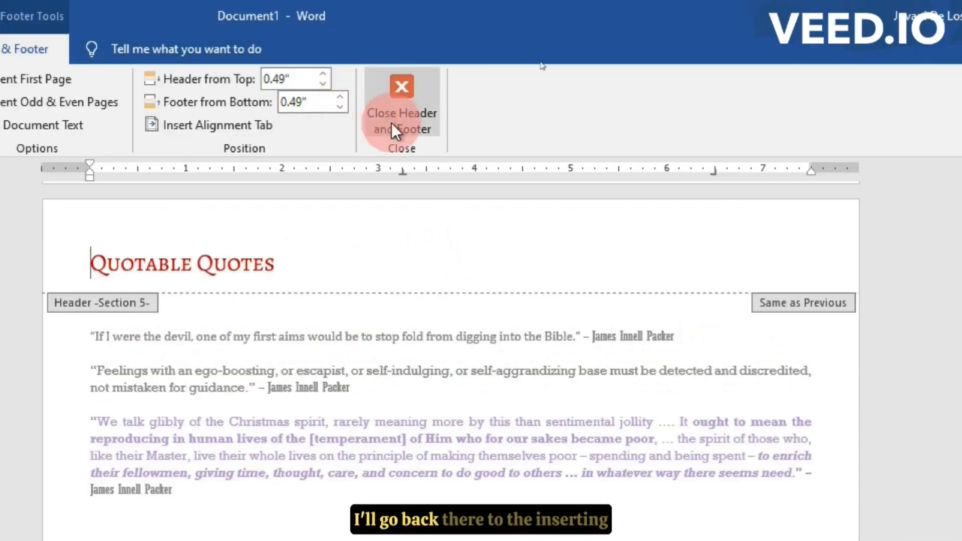
{"action": "left_click", "coordinate": [407, 118]}
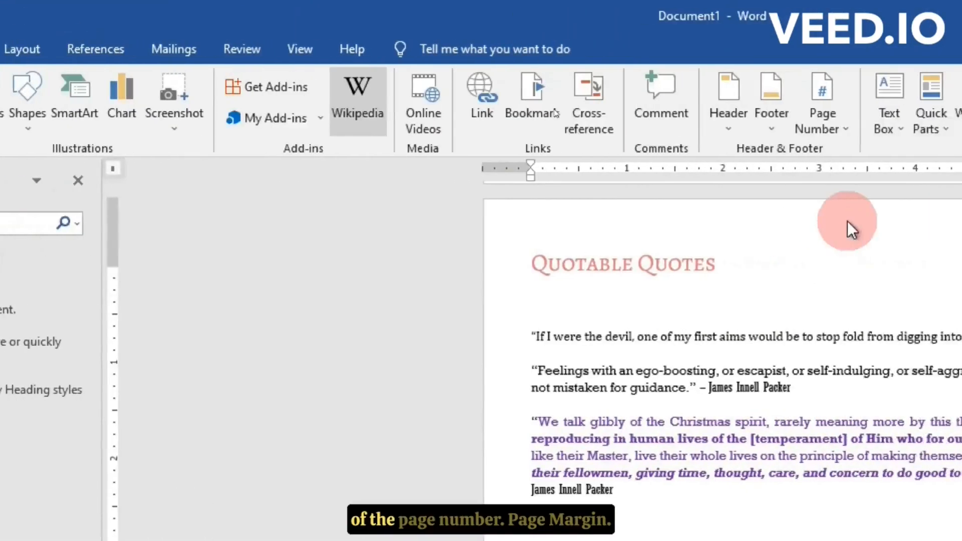
- Insert a Vertical, Right page number in the page margins, then widen its box and move it down beside the footer text
{"action": "left_click", "coordinate": [822, 120]}
{"action": "mouse_move", "coordinate": [863, 198]}
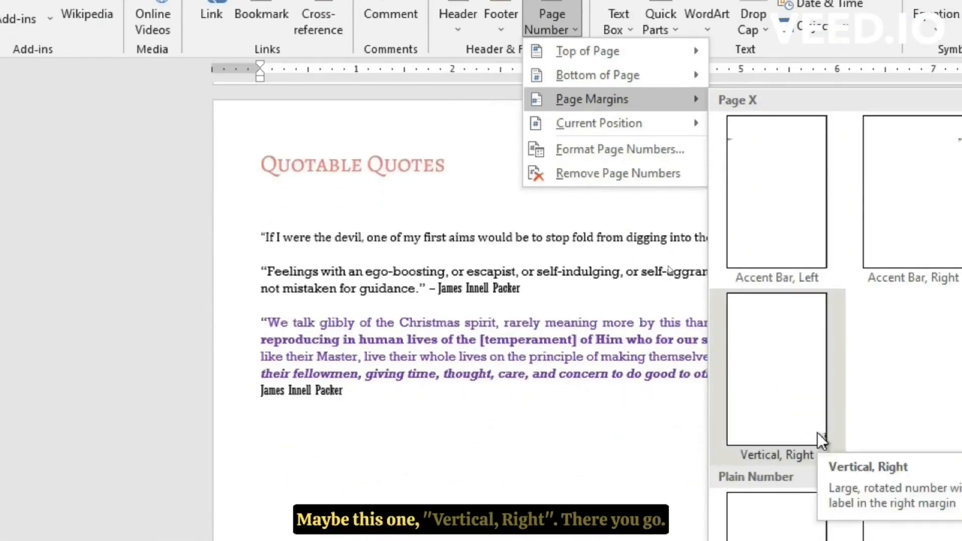
{"action": "left_click", "coordinate": [817, 432]}
{"action": "left_click", "coordinate": [777, 408]}
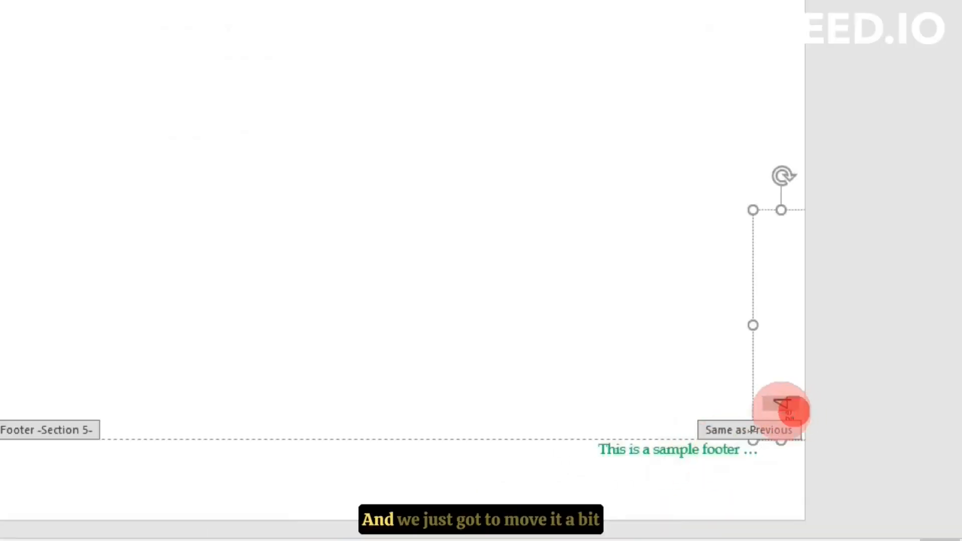
{"action": "left_click_drag", "start_coordinate": [751, 325], "coordinate": [677, 386]}
- Set the vertical page number text to 10 pt and color it light blue
{"action": "left_click", "coordinate": [779, 459]}
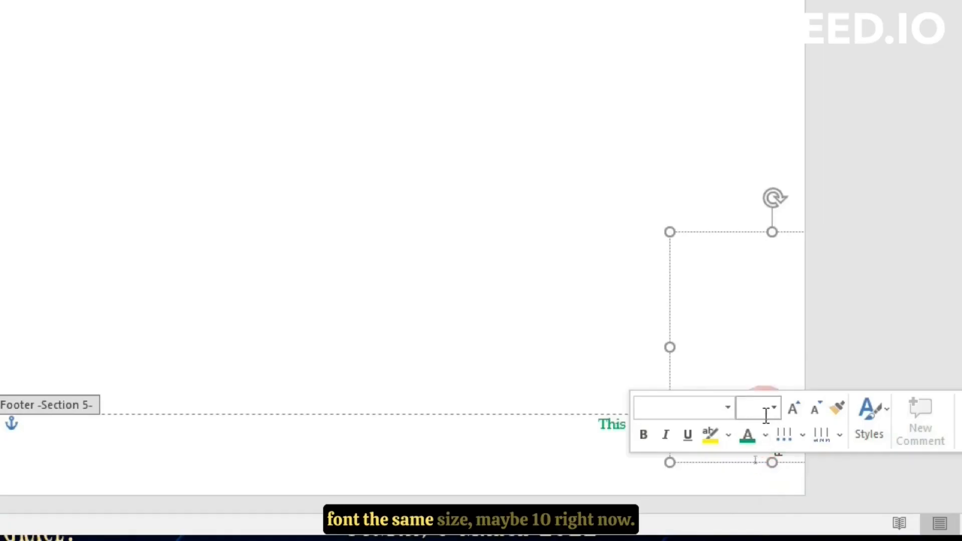
{"action": "left_click", "coordinate": [773, 407]}
{"action": "left_click", "coordinate": [743, 135]}
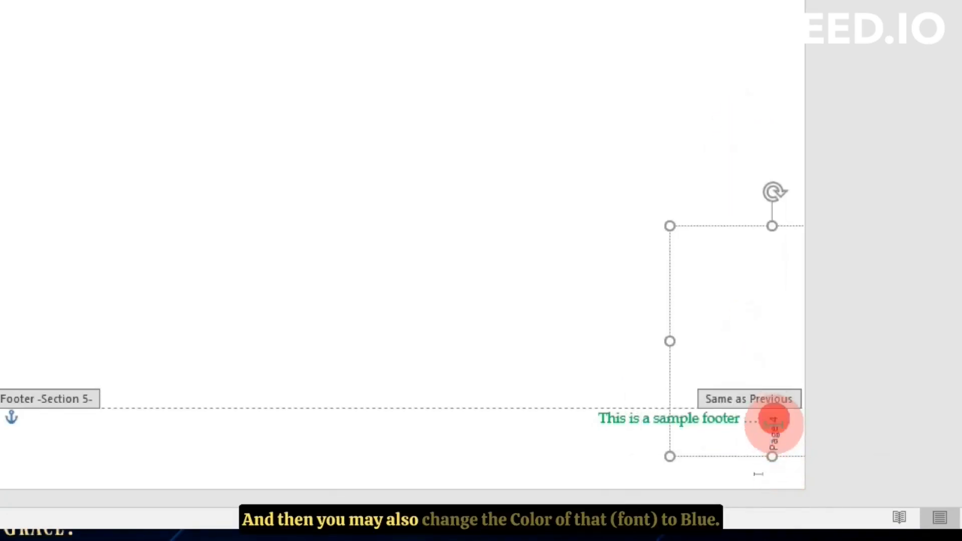
{"action": "left_click", "coordinate": [761, 439]}
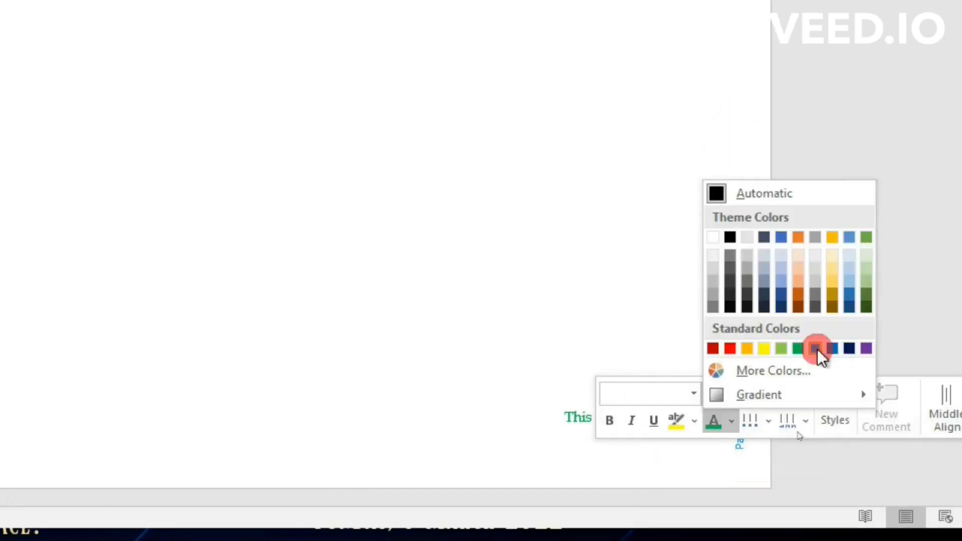
{"action": "left_click", "coordinate": [817, 350]}
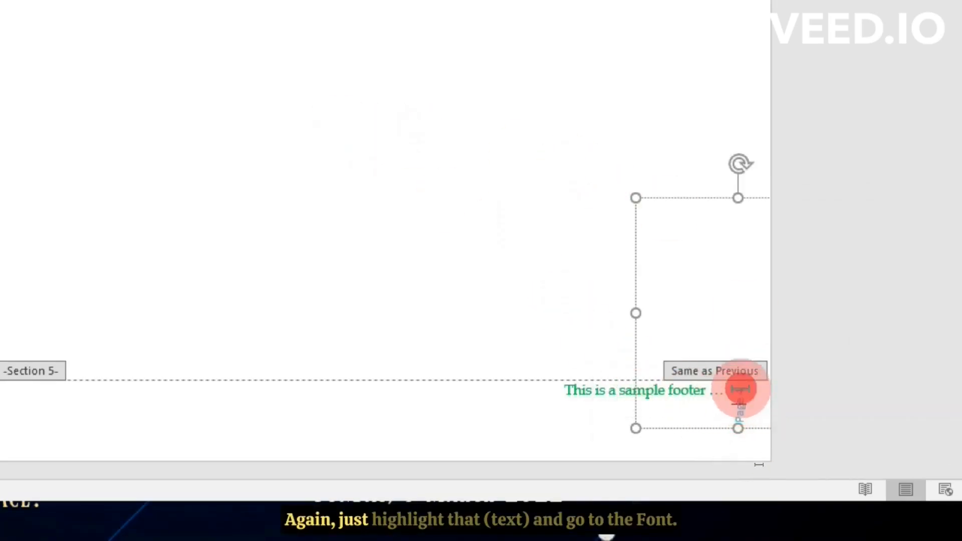
- Change the vertical page number text to a Rockwell font and close header and footer editing
{"action": "left_click_drag", "start_coordinate": [741, 388], "coordinate": [740, 431]}
{"action": "left_click", "coordinate": [716, 372]}
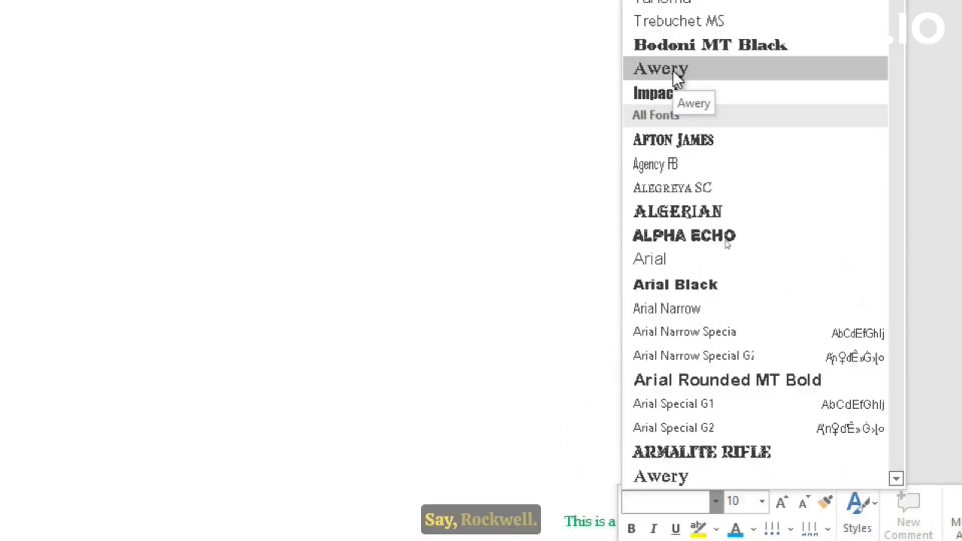
{"action": "scroll", "coordinate": [672, 71], "scroll_direction": "up", "scroll_amount": 1}
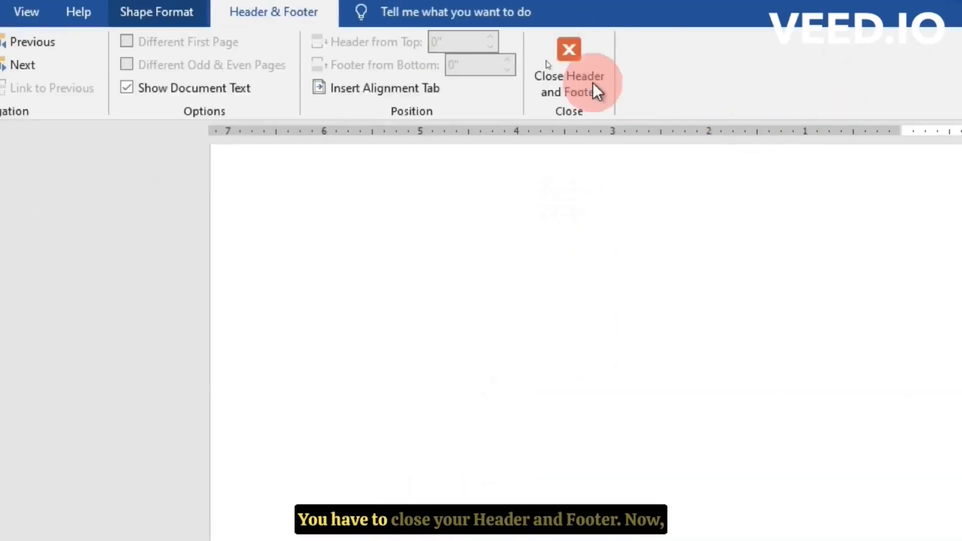
{"action": "left_click", "coordinate": [558, 87]}
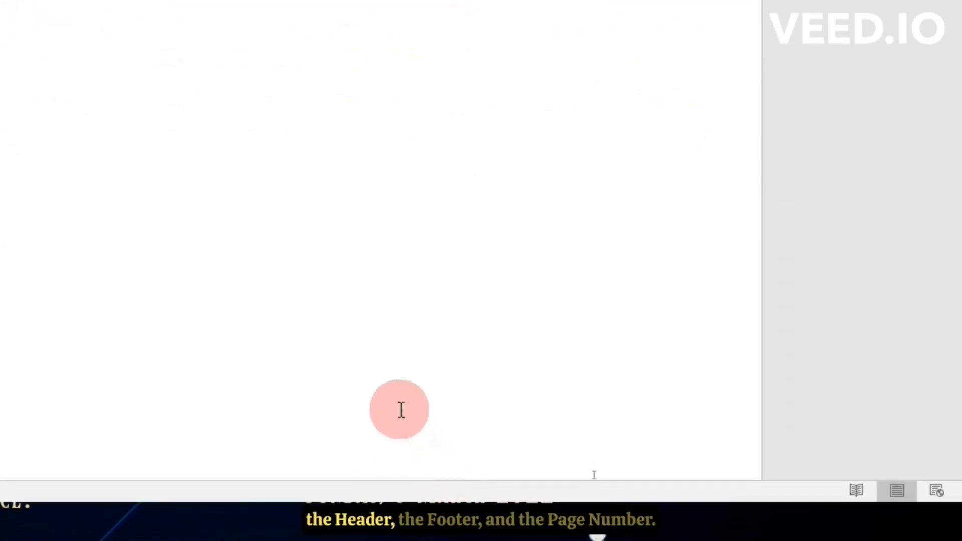
- Reopen the footer, change its text to "This is a sample edited footer ..." and close header and footer editing
{"action": "scroll", "coordinate": [401, 396], "scroll_direction": "up", "scroll_amount": 10}
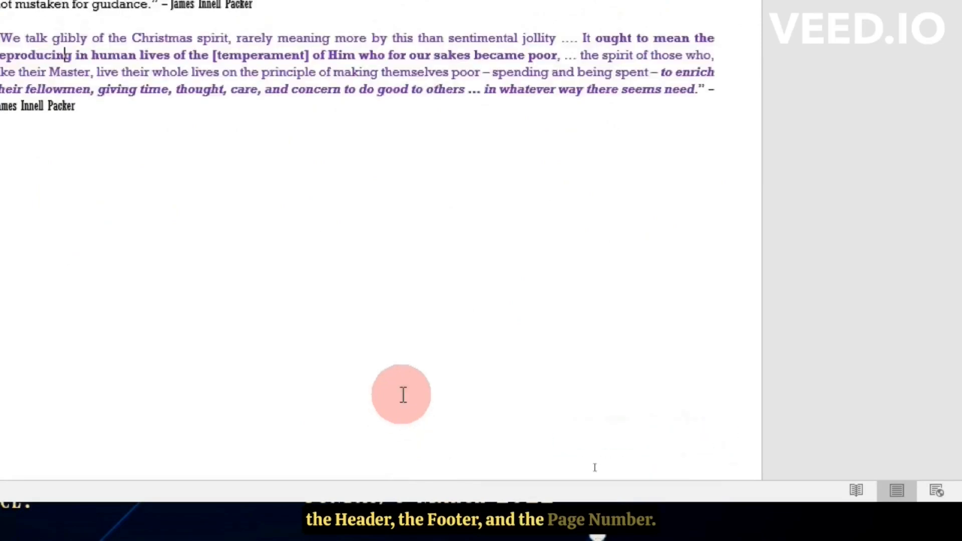
{"action": "scroll", "coordinate": [451, 321], "scroll_direction": "down", "scroll_amount": 5}
{"action": "scroll", "coordinate": [485, 348], "scroll_direction": "down", "scroll_amount": 3}
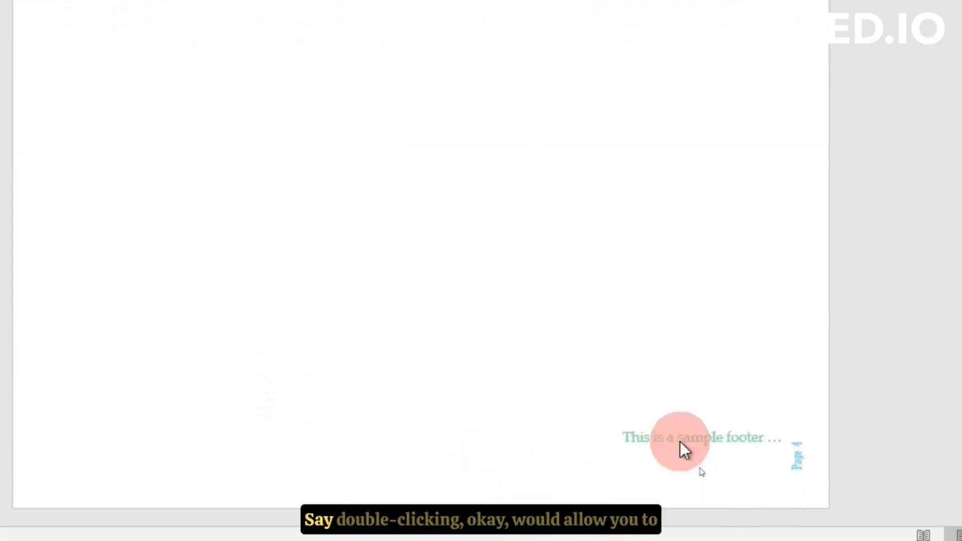
{"action": "double_click", "coordinate": [698, 467]}
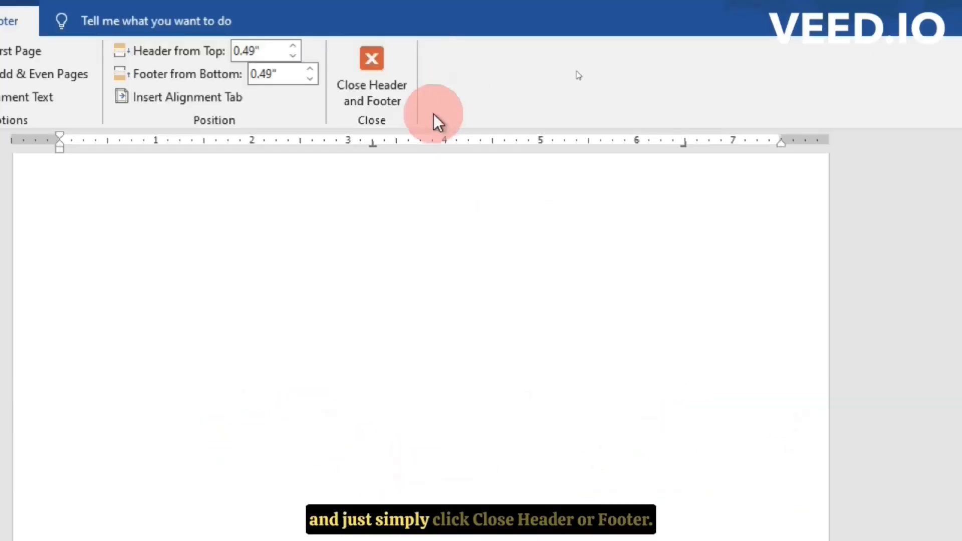
{"action": "left_click", "coordinate": [381, 101]}
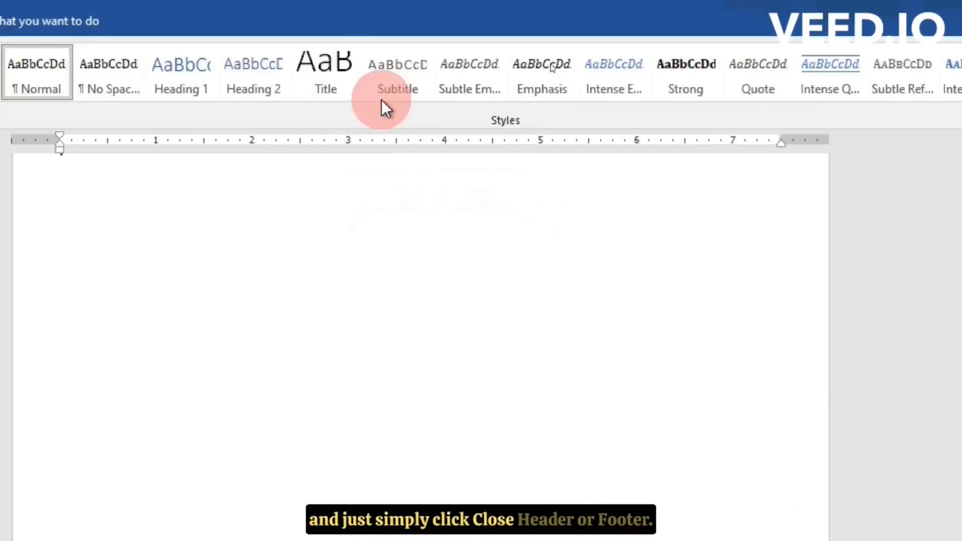
- Reopen the header, change its text to "Quotable Quotes Edited" and close header and footer editing
{"action": "scroll", "coordinate": [739, 238], "scroll_direction": "up", "scroll_amount": 6}
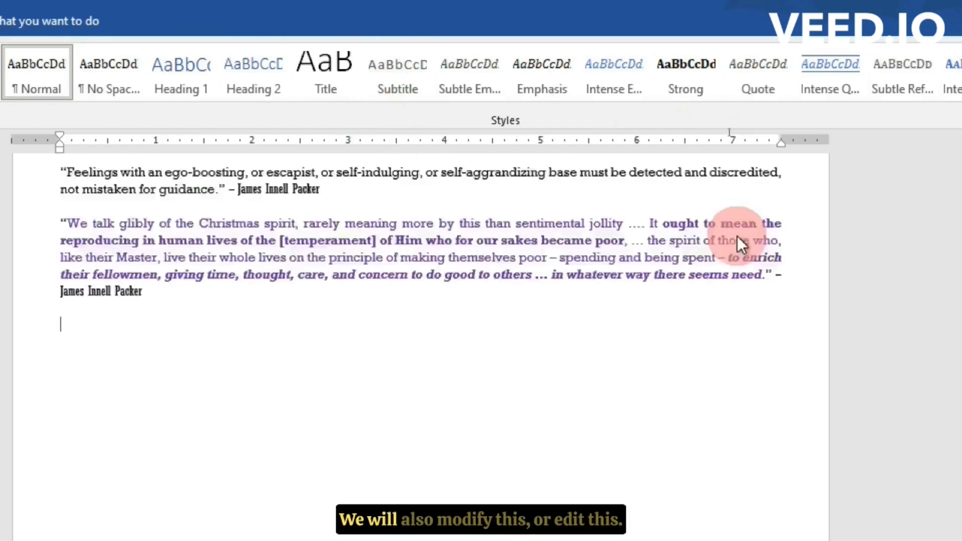
{"action": "scroll", "coordinate": [736, 231], "scroll_direction": "up", "scroll_amount": 3}
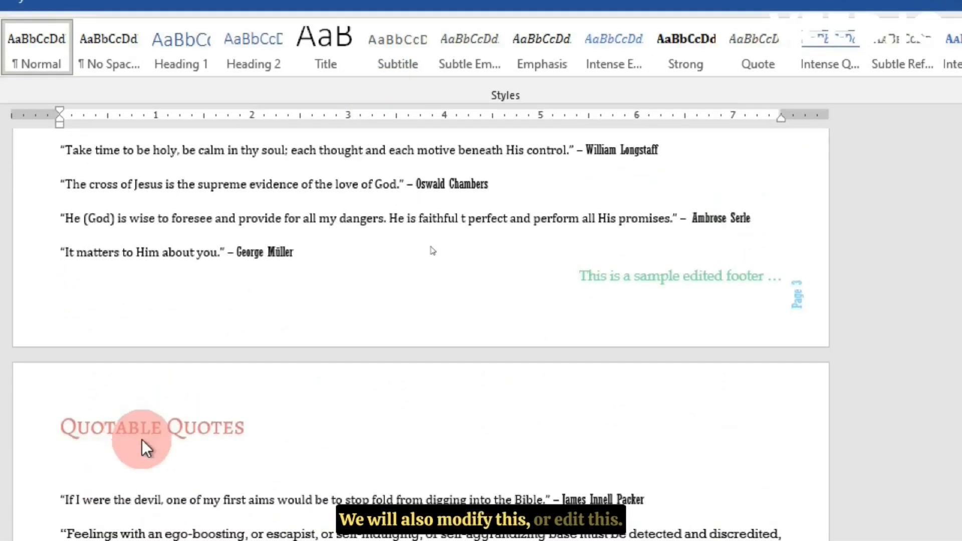
{"action": "double_click", "coordinate": [149, 446]}
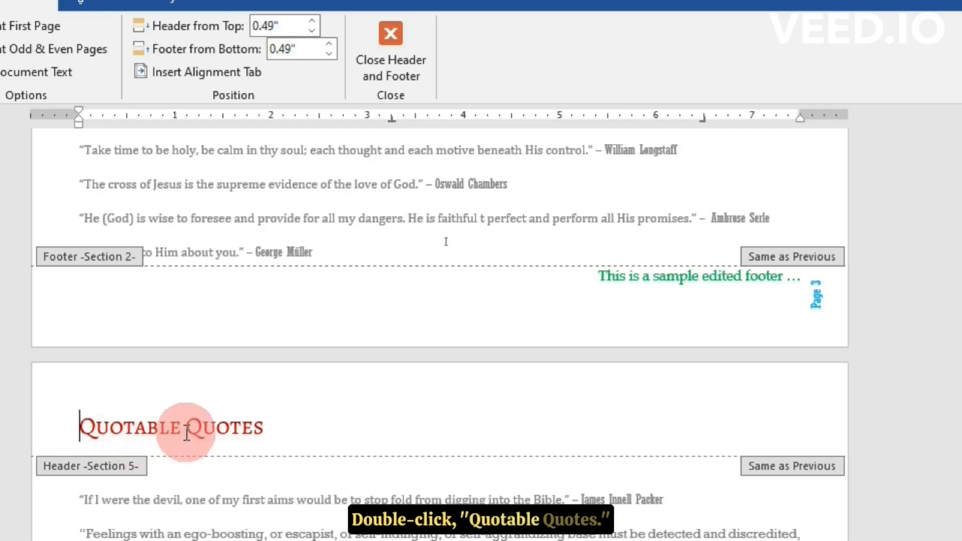
{"action": "left_click", "coordinate": [270, 427]}
{"action": "type", "text": "Edit"}
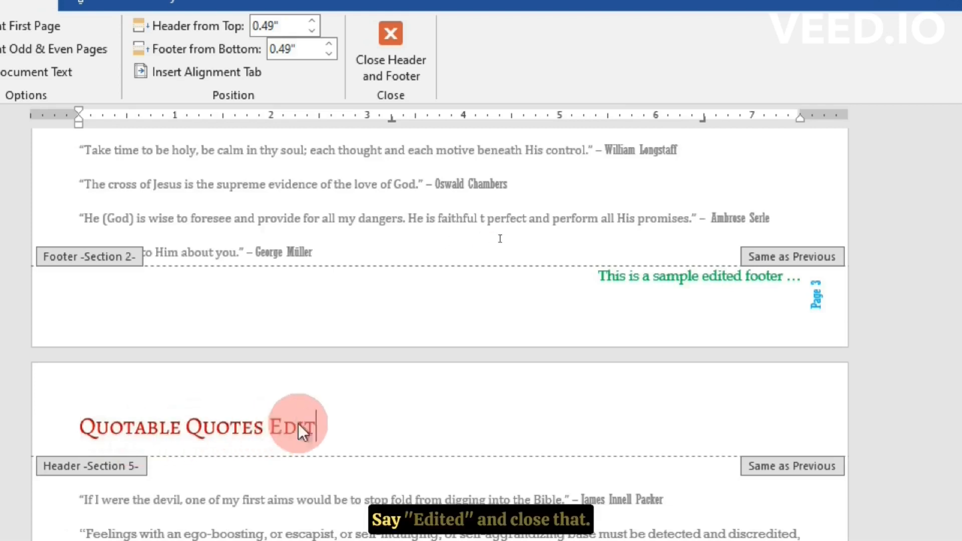
{"action": "type", "text": "ed"}
{"action": "left_click", "coordinate": [390, 50]}
{"action": "left_click", "coordinate": [438, 487]}
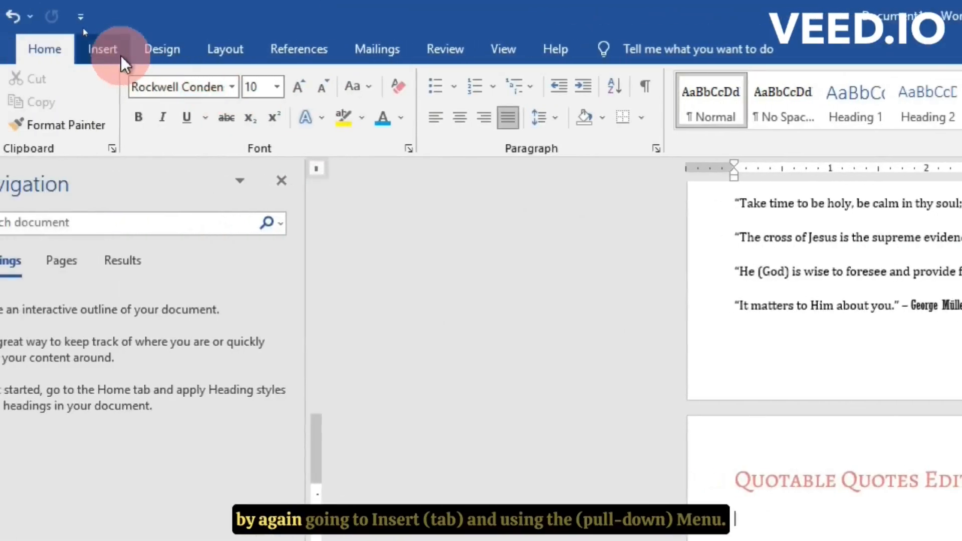
- Open the header for editing with the Edit Header command, then return to the document body
{"action": "left_click", "coordinate": [120, 52]}
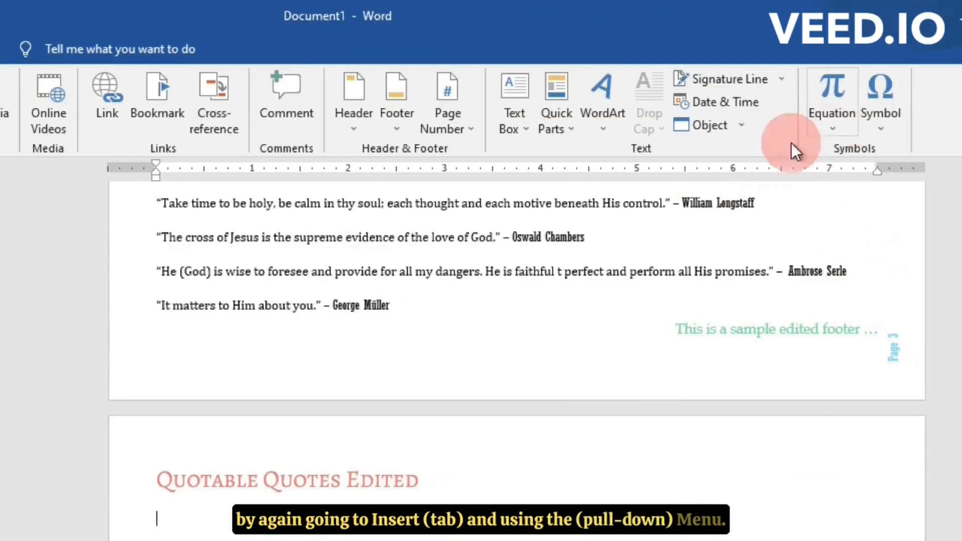
{"action": "left_click", "coordinate": [348, 125]}
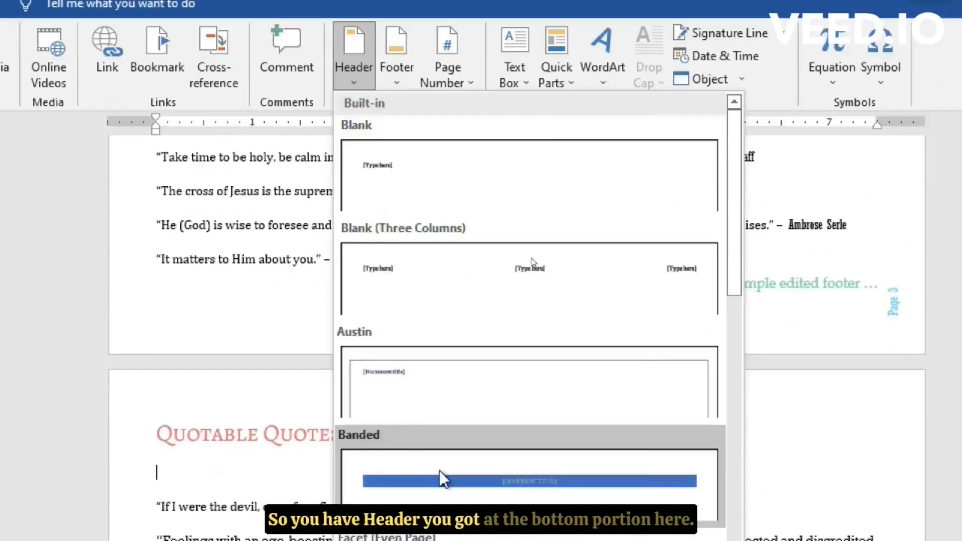
{"action": "scroll", "coordinate": [442, 524], "scroll_direction": "down", "scroll_amount": 12}
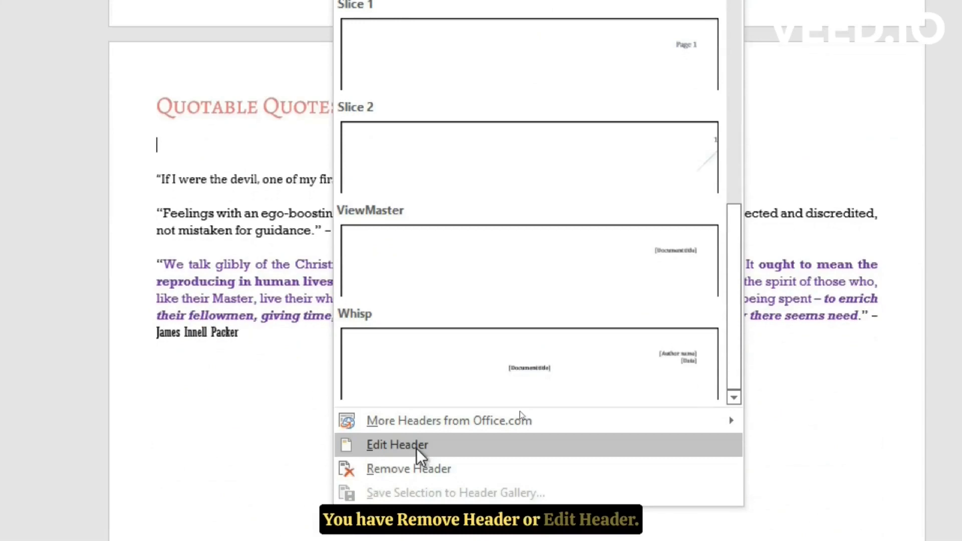
{"action": "left_click", "coordinate": [417, 445]}
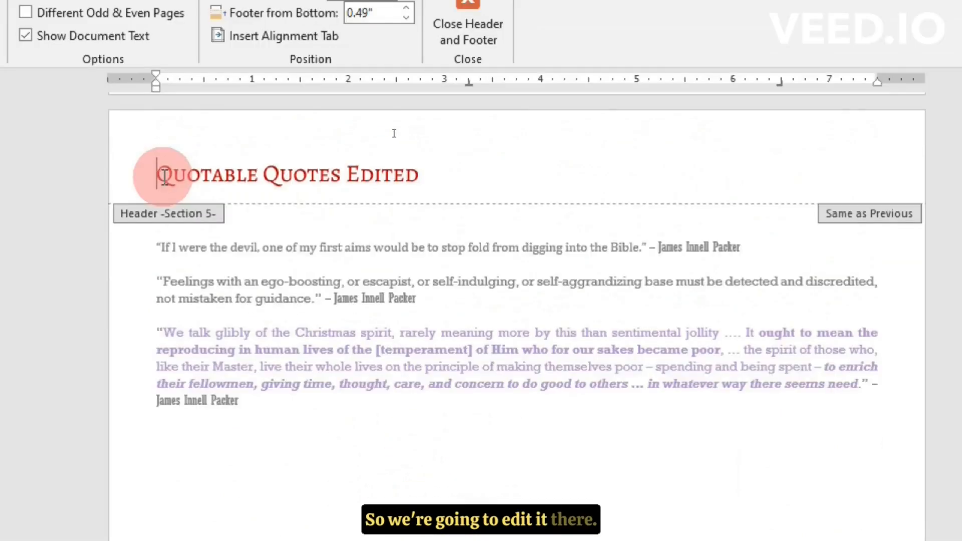
{"action": "double_click", "coordinate": [425, 211]}
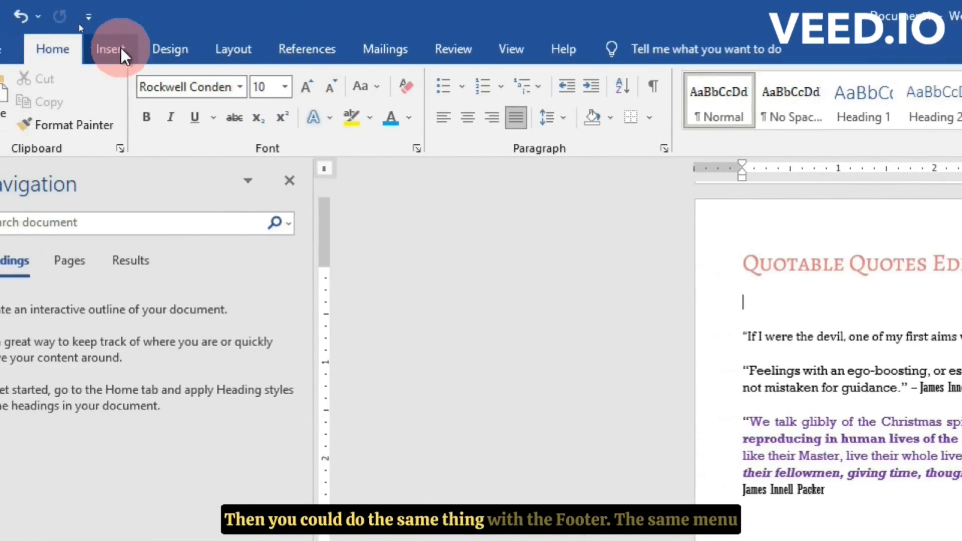
- Open the footer for editing with the Edit Footer command, then close header and footer editing
{"action": "left_click", "coordinate": [122, 49]}
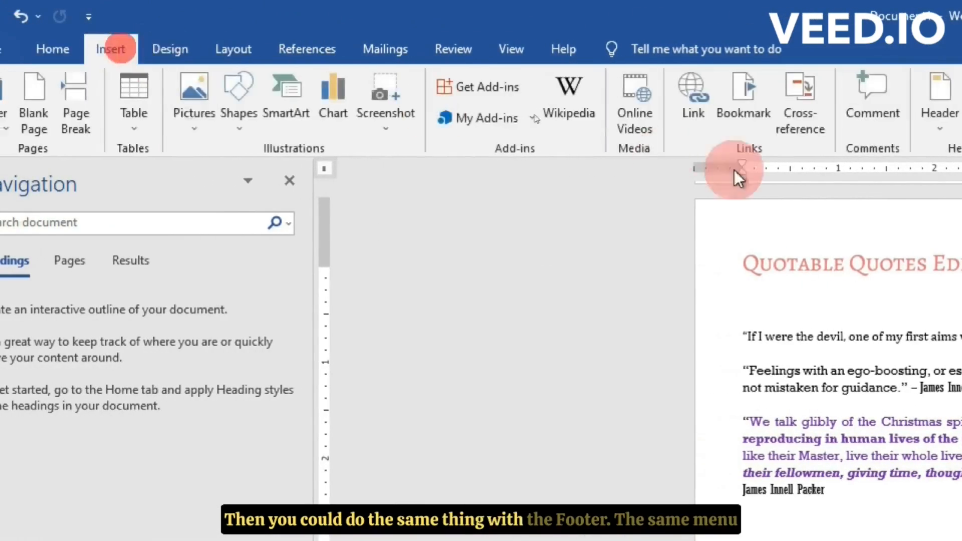
{"action": "left_click", "coordinate": [958, 103]}
{"action": "scroll", "coordinate": [559, 474], "scroll_direction": "down", "scroll_amount": 4}
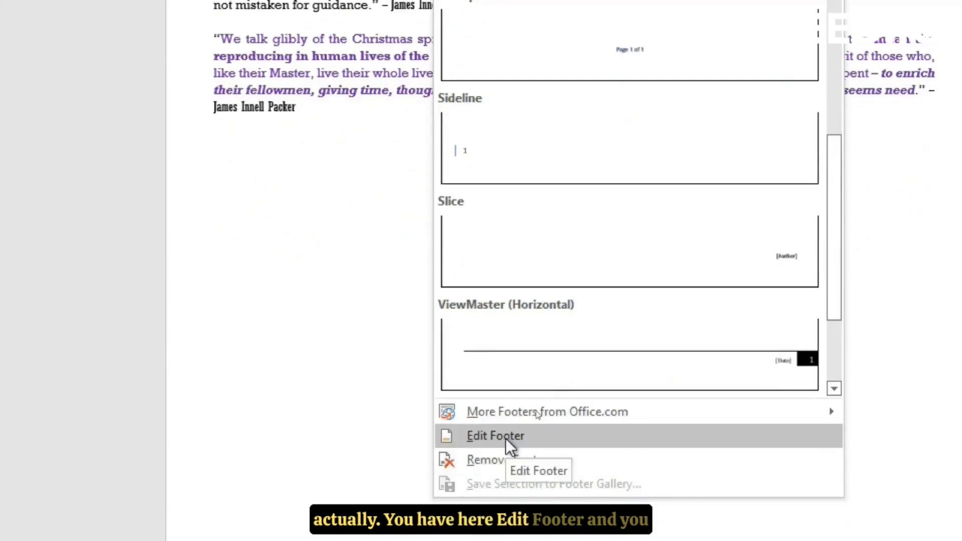
{"action": "left_click", "coordinate": [506, 438]}
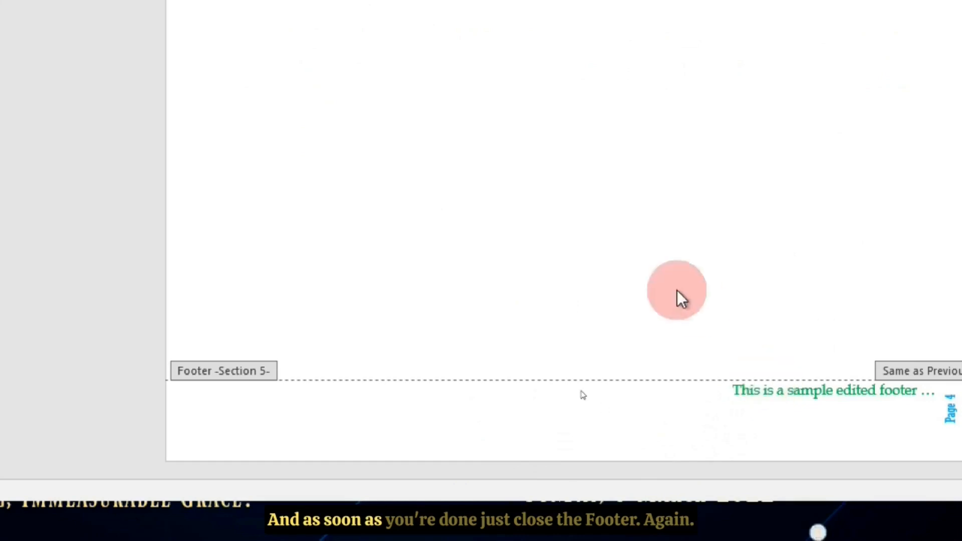
{"action": "left_click", "coordinate": [531, 104]}
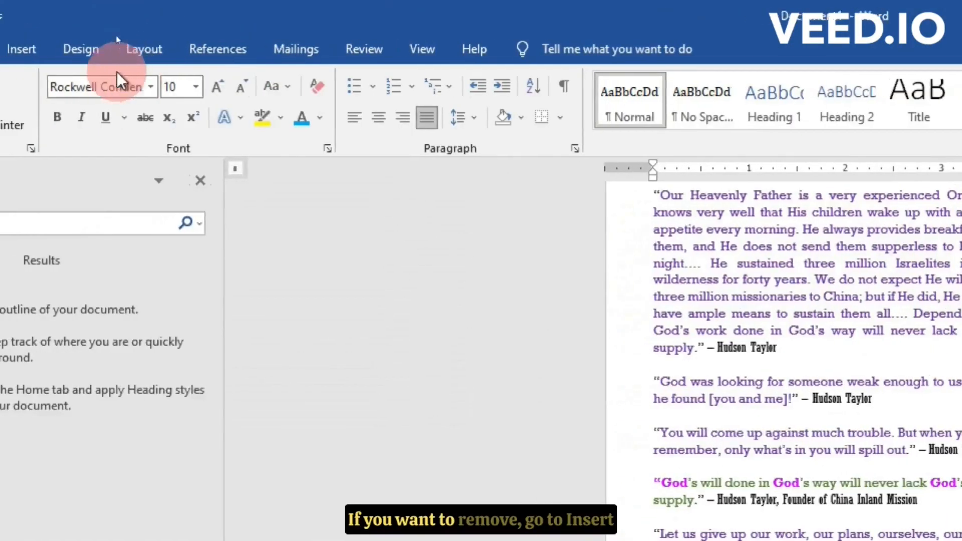
- Remove the header and the footer from the document and check the pages for leftover header, footer or page number text
{"action": "left_click", "coordinate": [120, 50]}
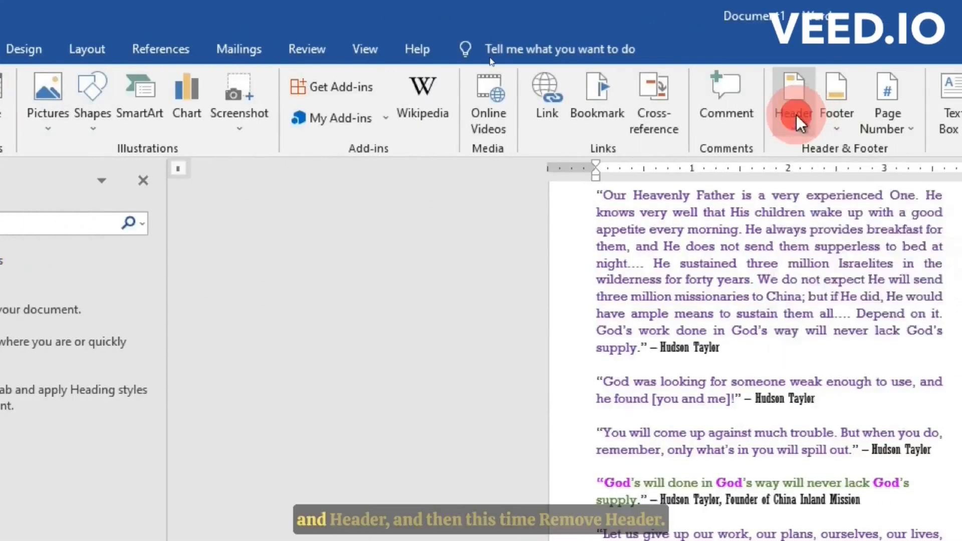
{"action": "left_click", "coordinate": [949, 114]}
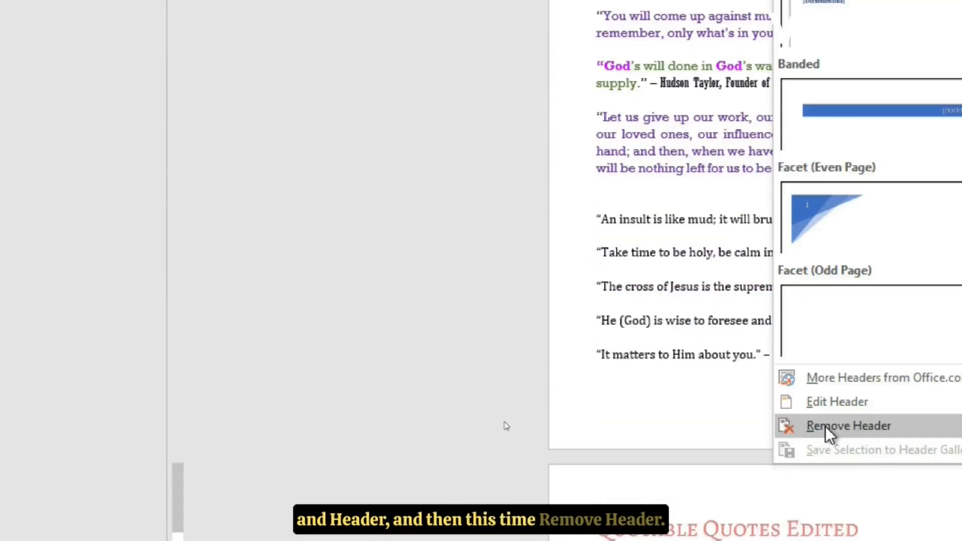
{"action": "left_click", "coordinate": [825, 426]}
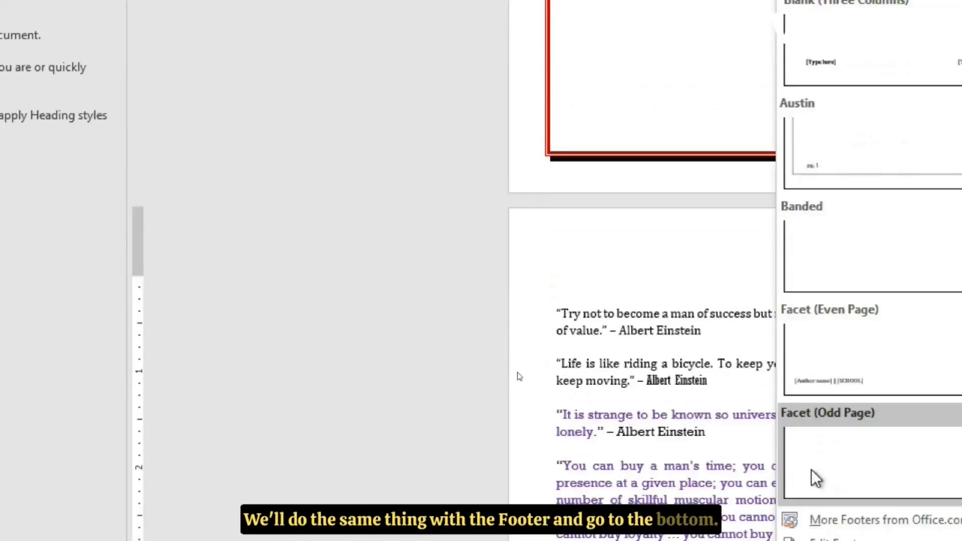
{"action": "left_click", "coordinate": [822, 450]}
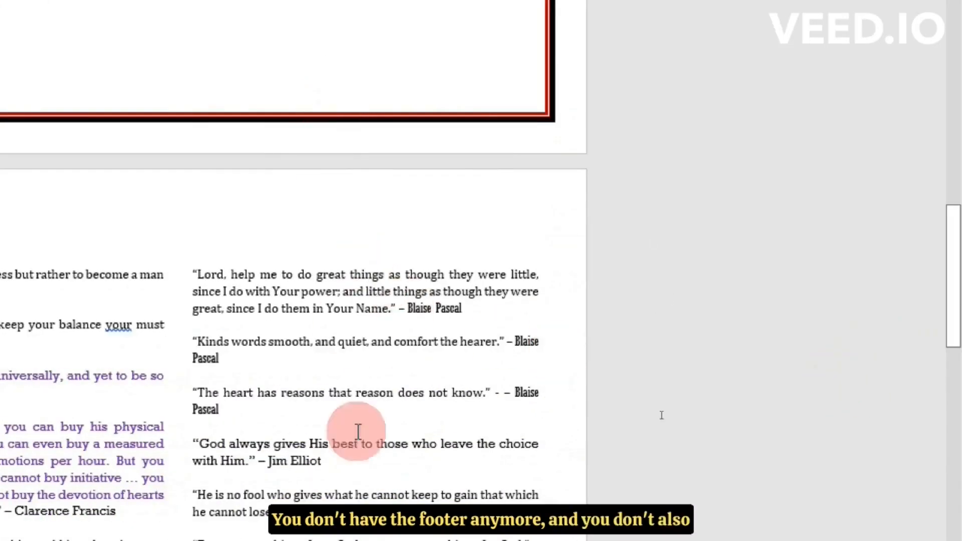
{"action": "scroll", "coordinate": [429, 451], "scroll_direction": "down", "scroll_amount": 7}
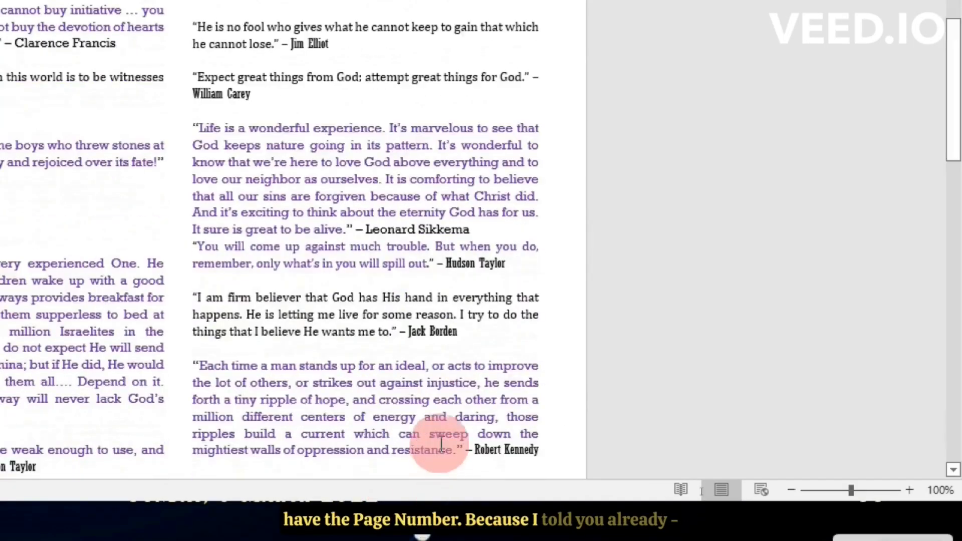
{"action": "scroll", "coordinate": [441, 434], "scroll_direction": "down", "scroll_amount": 4}
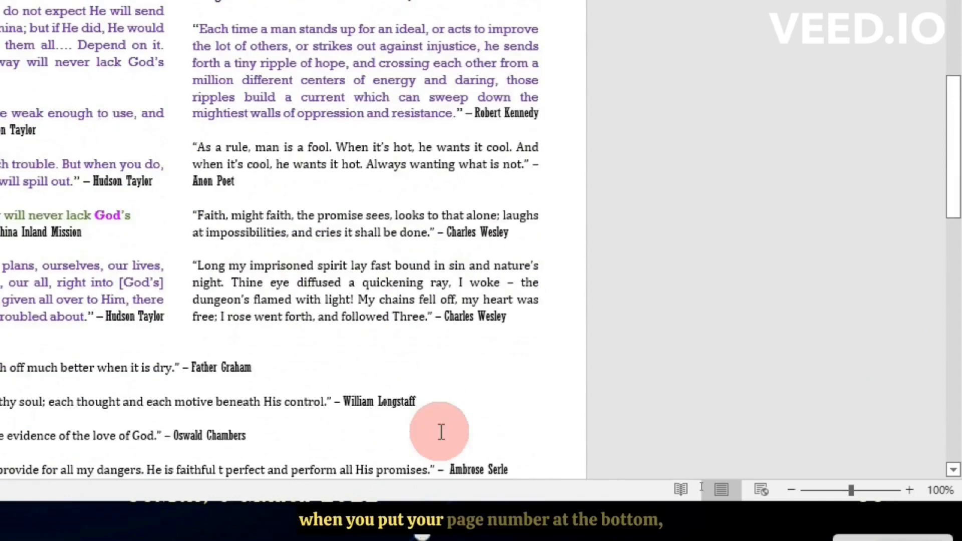